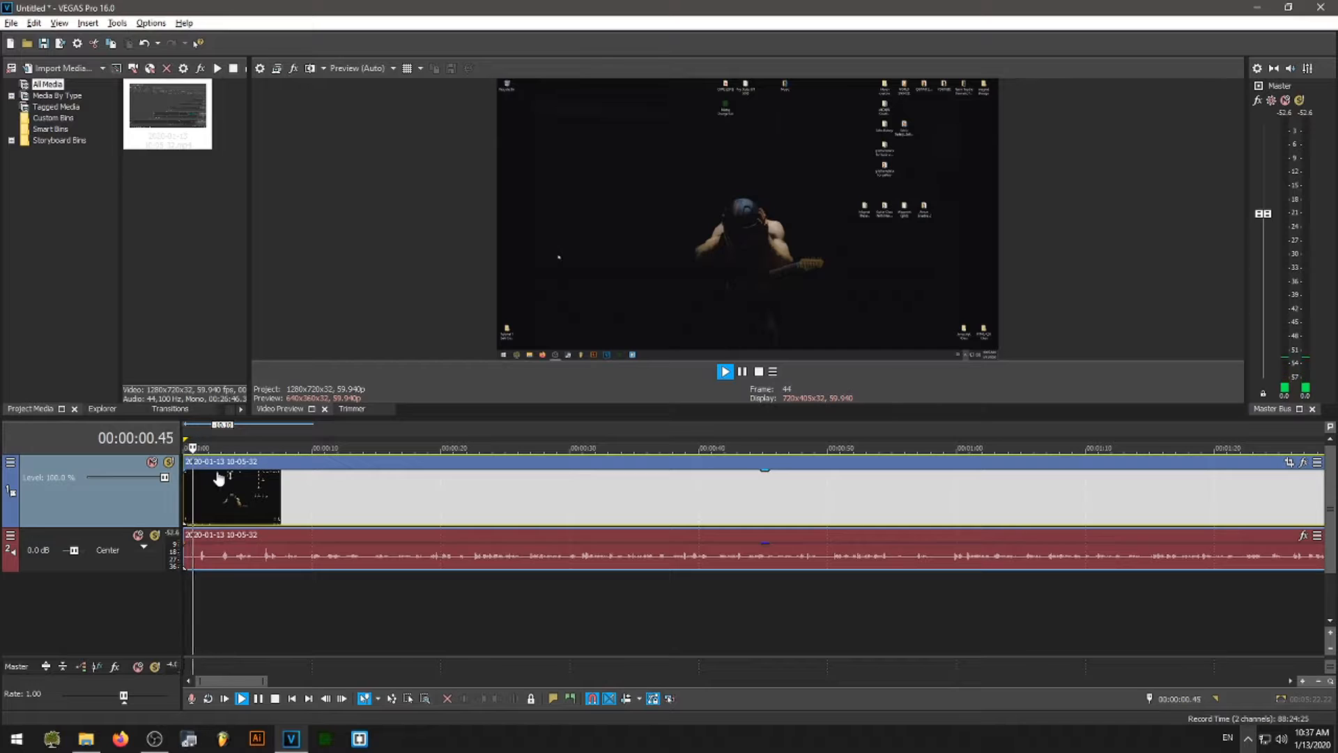
Step: Play the recording and split its video and audio at 00:00:09.14
{"action": "scroll", "coordinate": [314, 510], "scroll_direction": "up", "scroll_amount": 4}
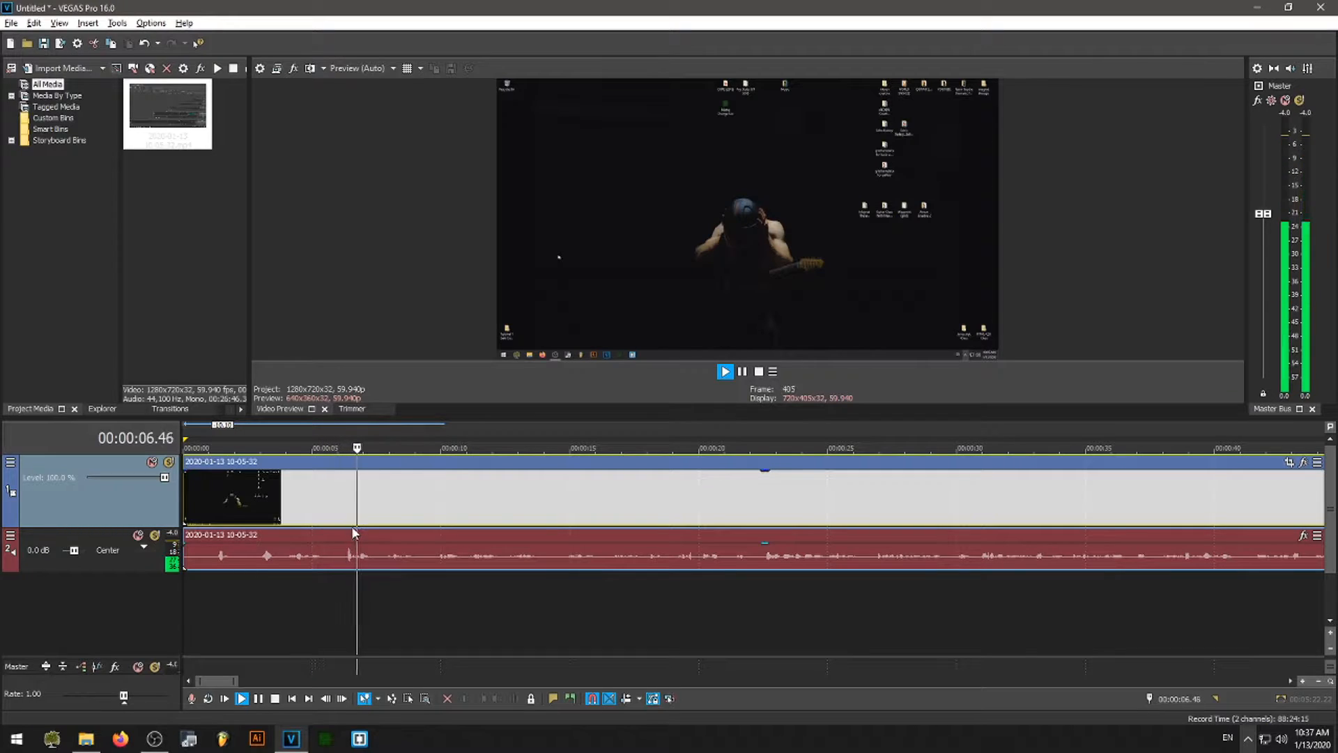
{"action": "left_click", "coordinate": [424, 539]}
{"action": "key", "text": "space"}
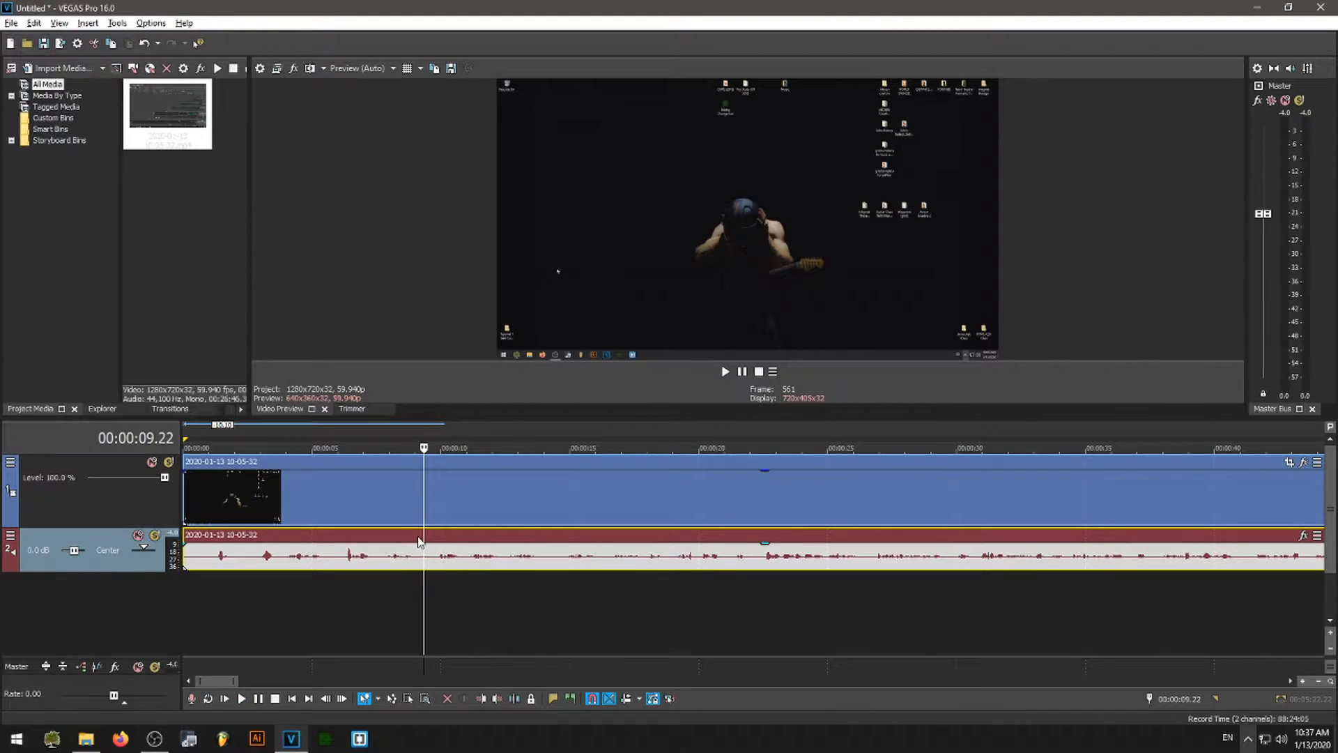
{"action": "left_click", "coordinate": [420, 538]}
{"action": "key", "text": "s"}
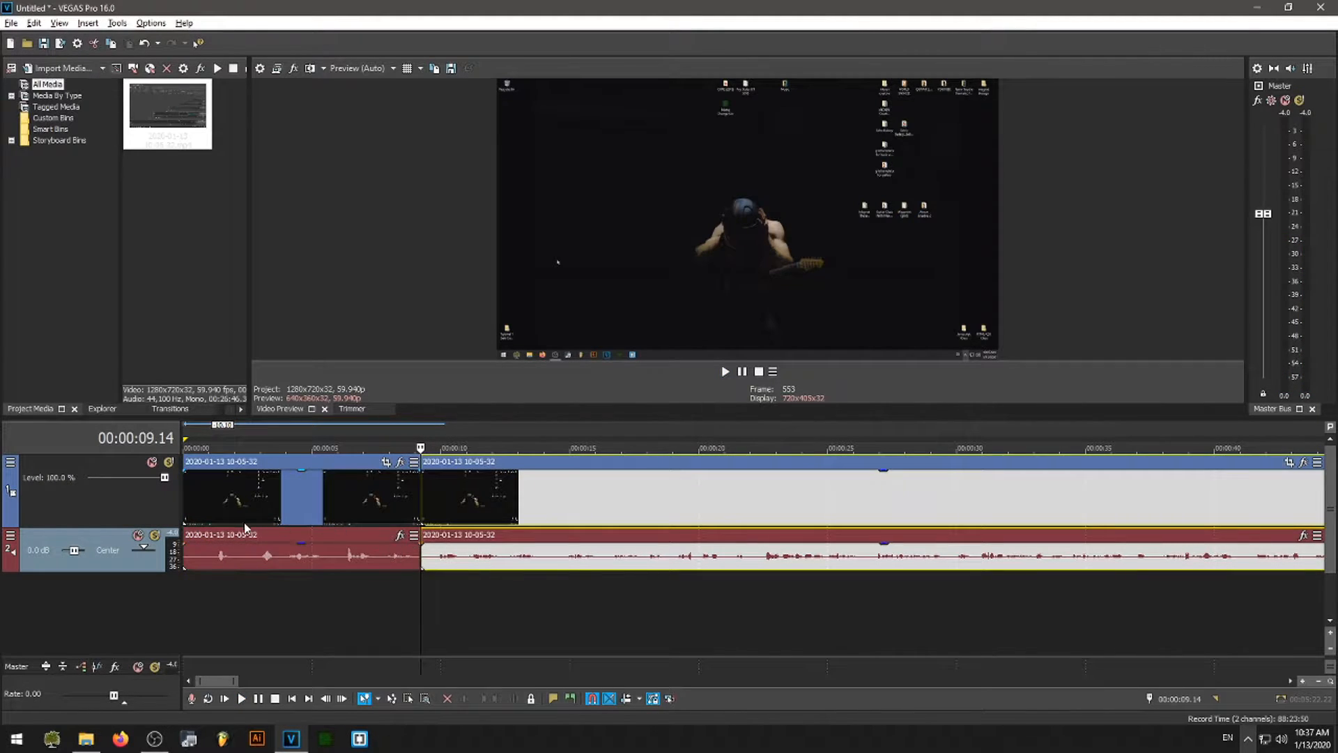
Step: Play the first clip from the beginning, trim about one second off its start, and close the gap with a ripple edit
{"action": "left_click", "coordinate": [184, 437]}
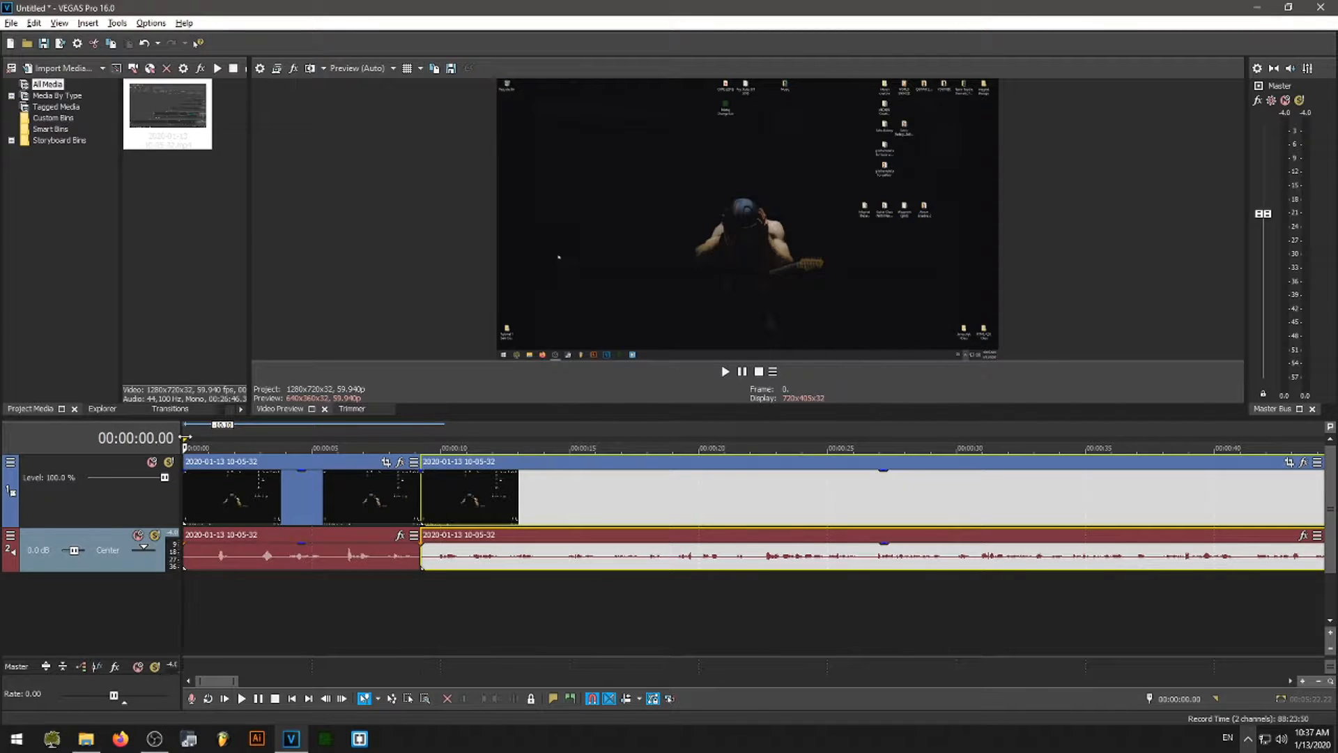
{"action": "left_click_drag", "start_coordinate": [307, 472], "coordinate": [285, 569]}
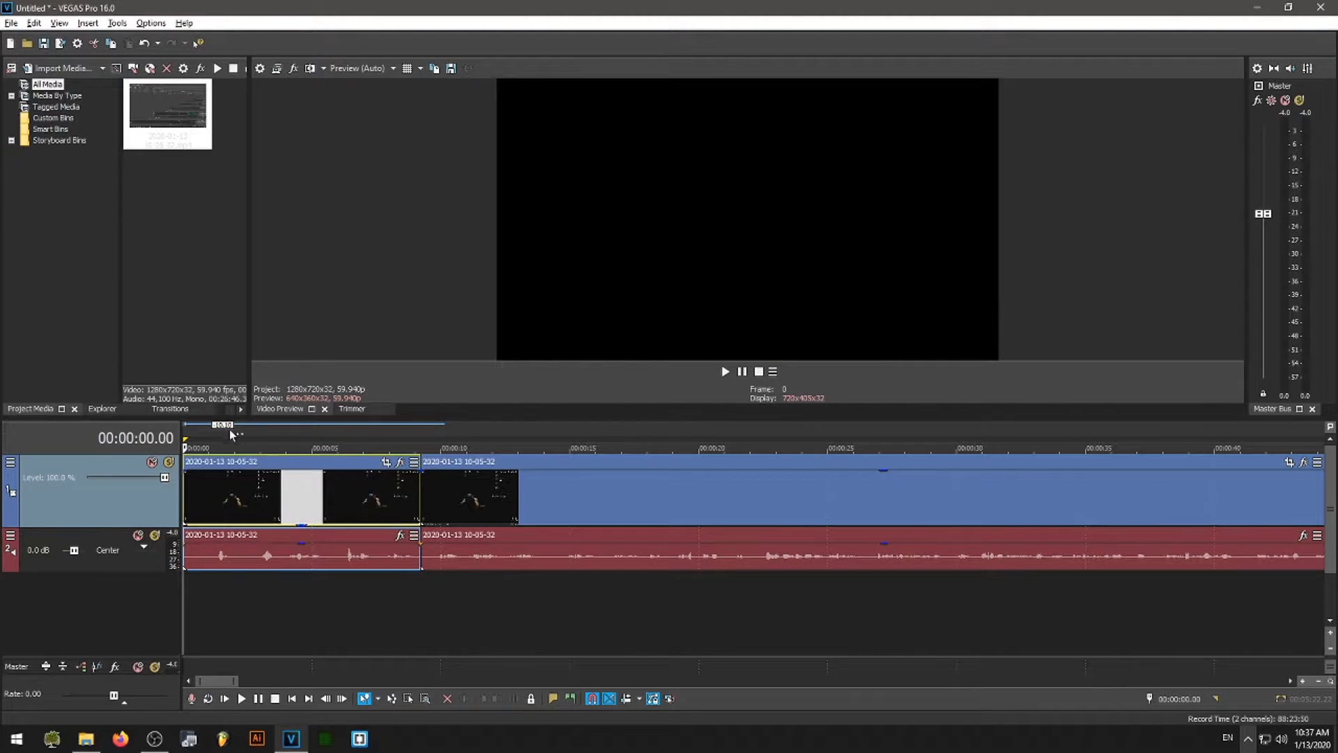
{"action": "key", "text": "space"}
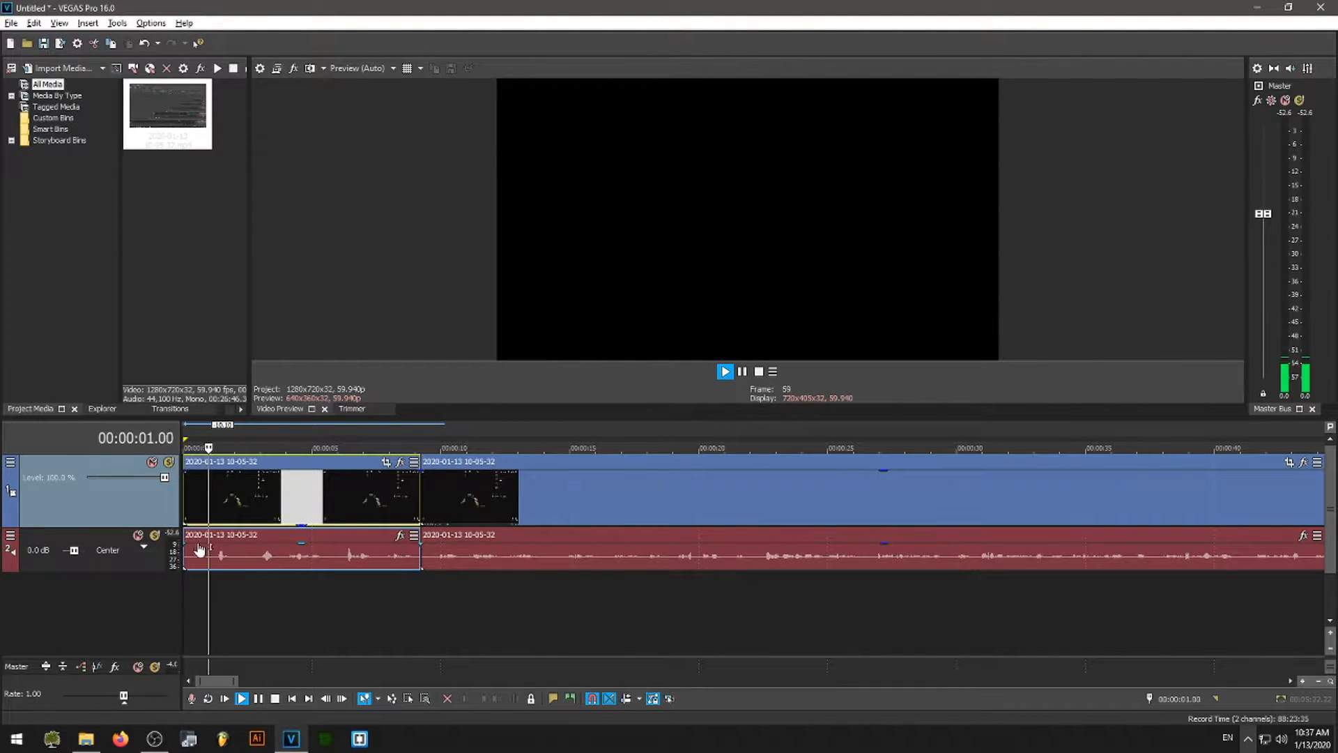
{"action": "key", "text": "space"}
{"action": "left_click_drag", "start_coordinate": [185, 530], "coordinate": [211, 526]}
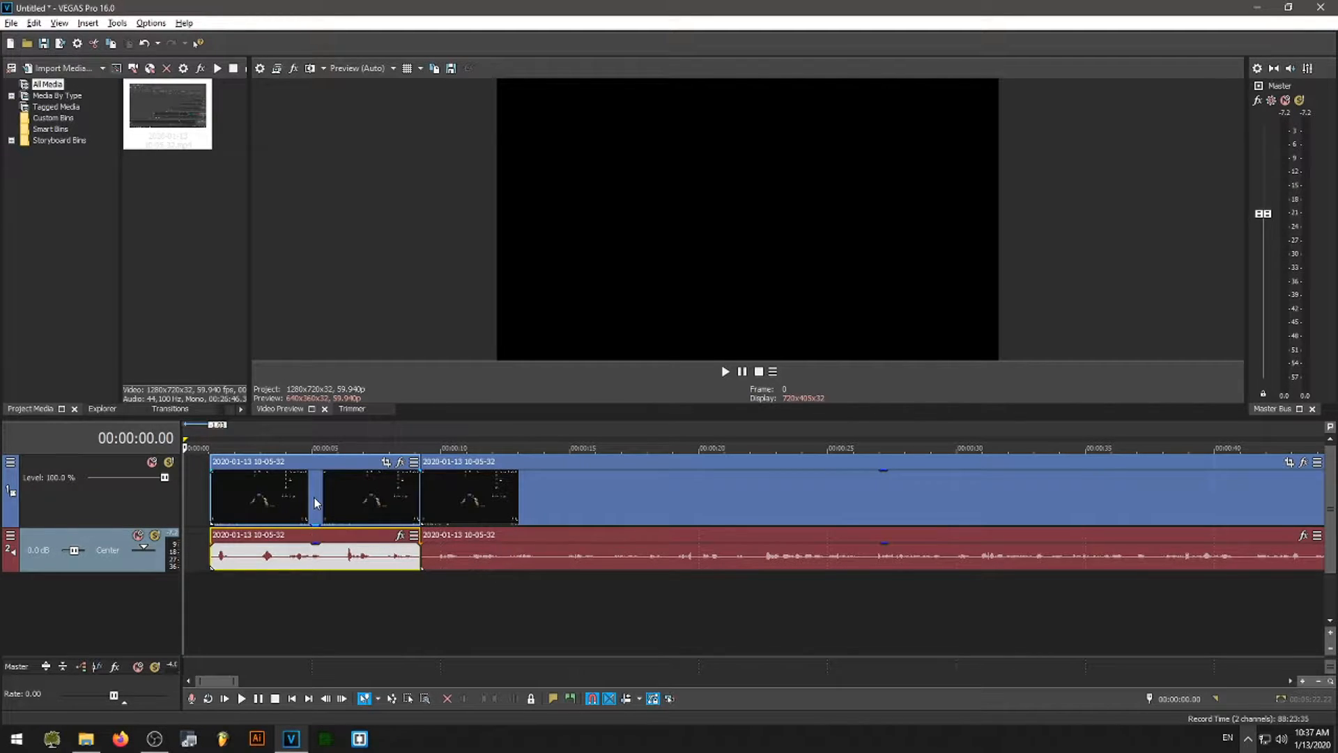
{"action": "key", "text": "f"}
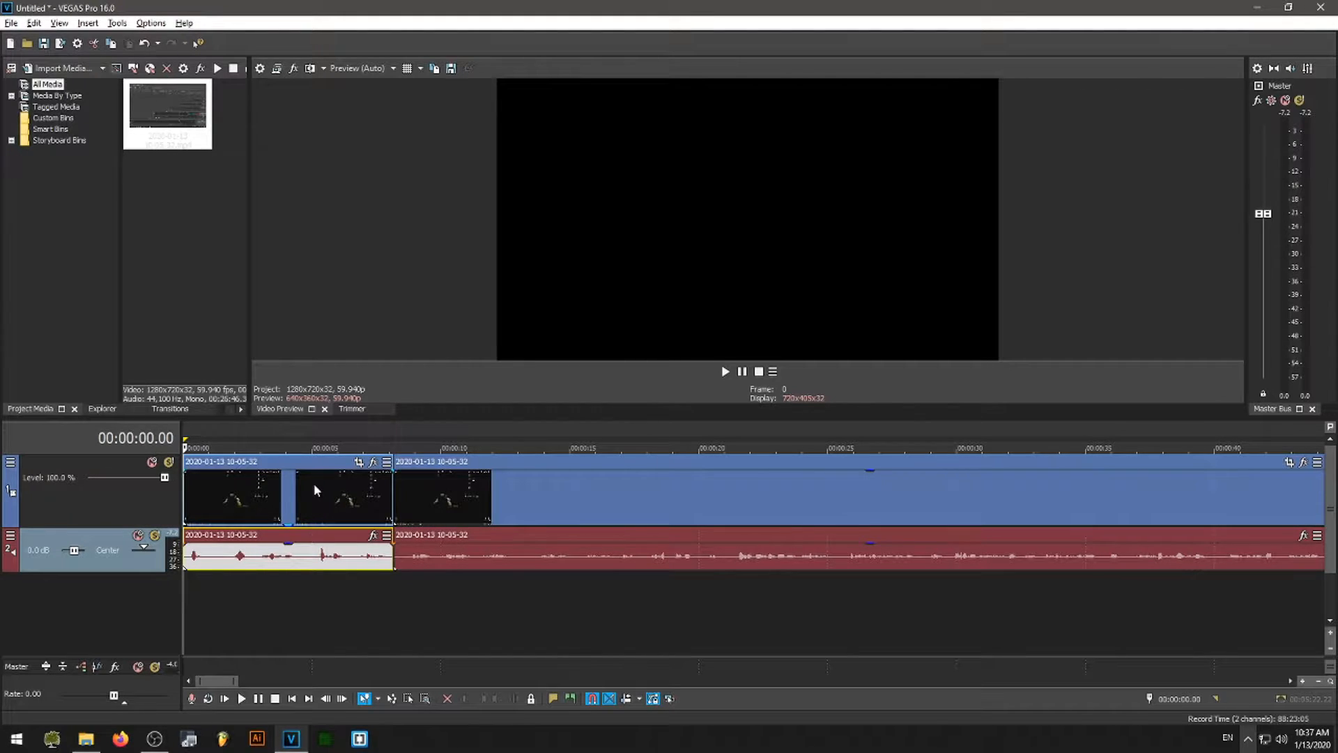
{"action": "key", "text": "space"}
{"action": "left_click", "coordinate": [87, 24]}
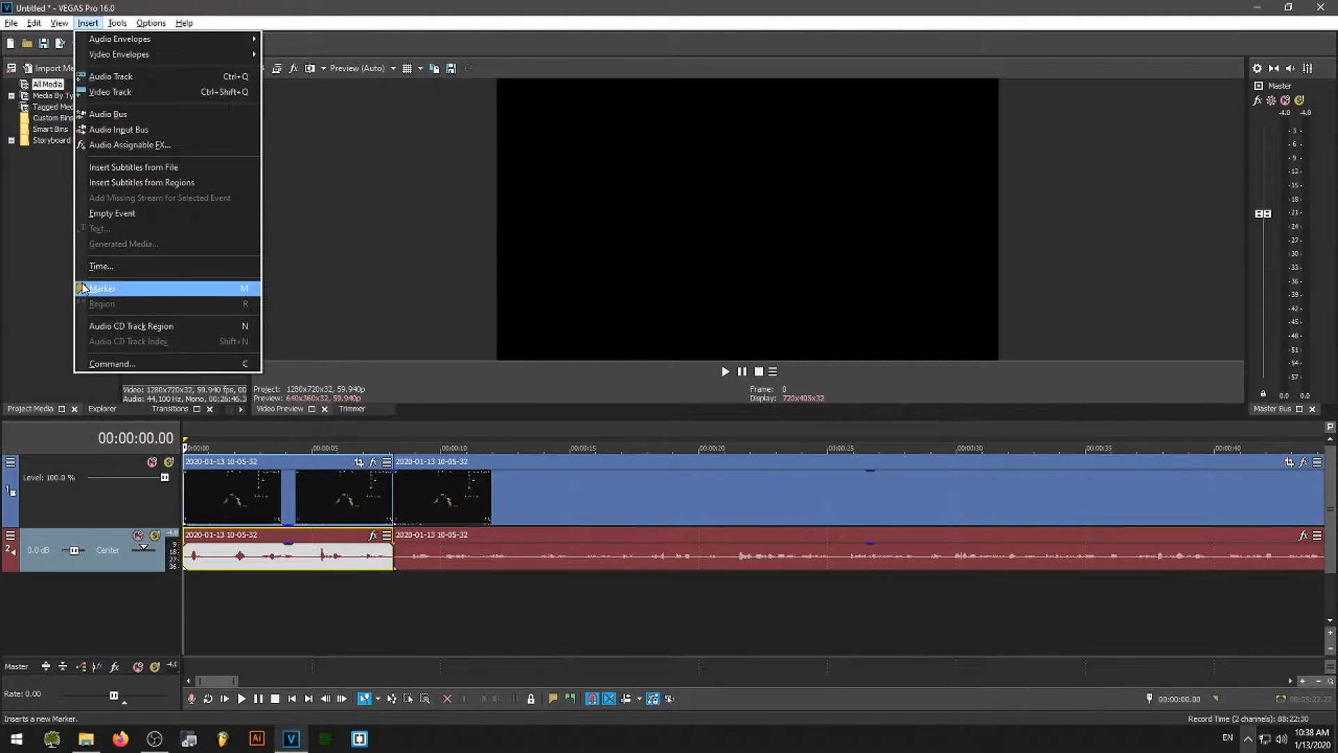
{"action": "left_click", "coordinate": [95, 23]}
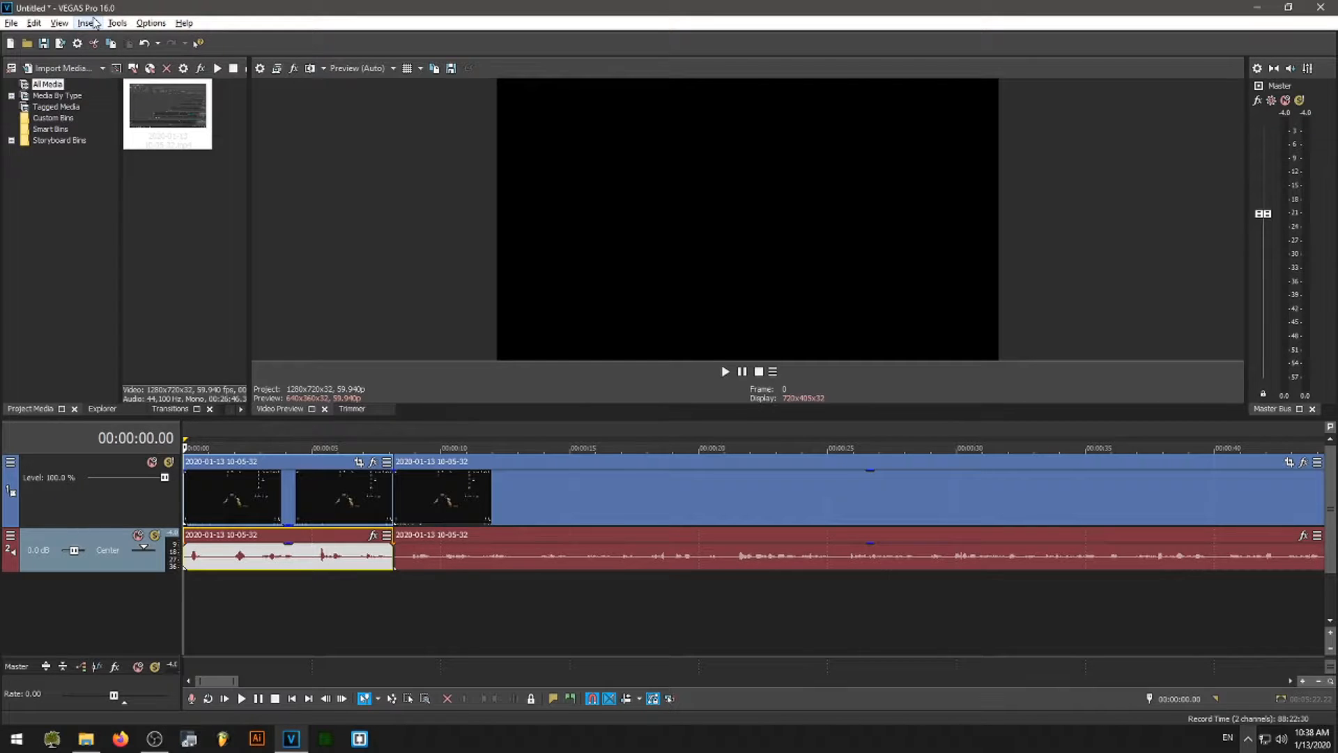
{"action": "left_click", "coordinate": [95, 23]}
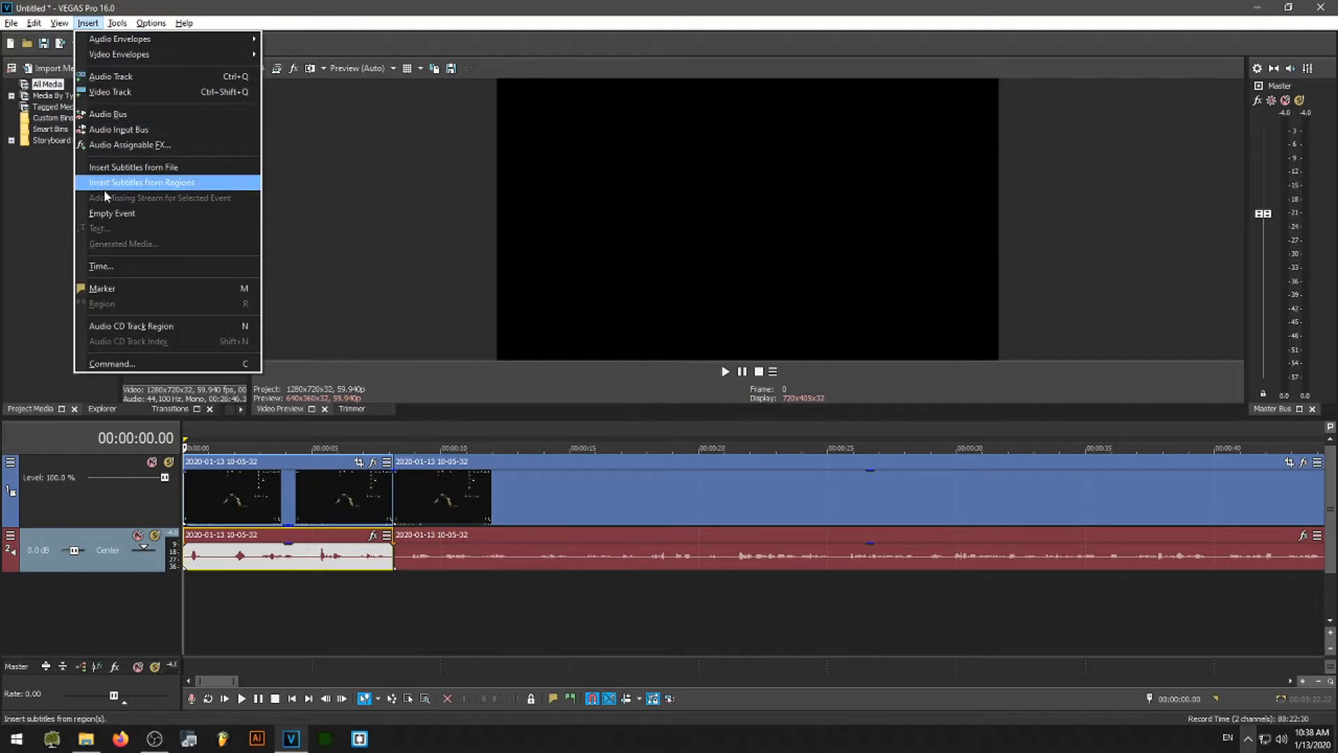
{"action": "left_click", "coordinate": [88, 23]}
Step: Insert a new empty video track above the existing video track
{"action": "left_click", "coordinate": [198, 446]}
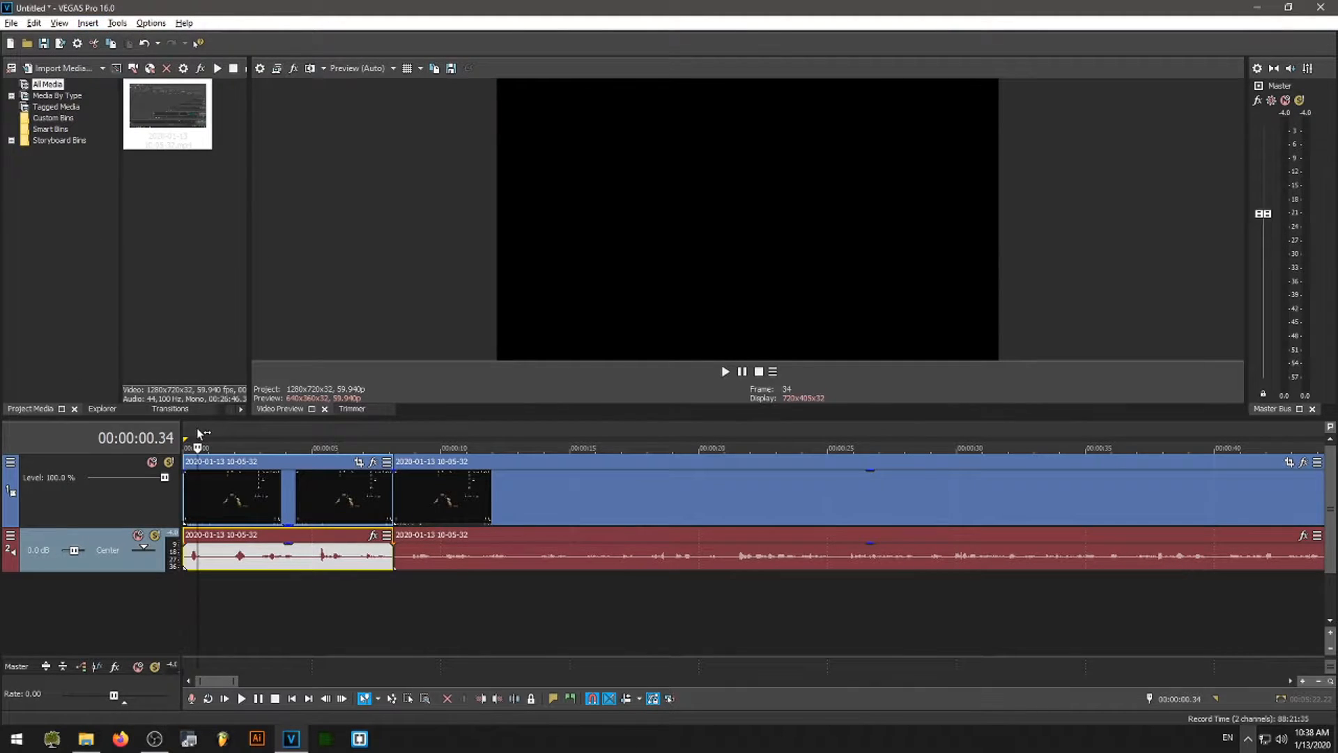
{"action": "left_click", "coordinate": [160, 463]}
{"action": "right_click", "coordinate": [87, 462]}
{"action": "left_click", "coordinate": [85, 462]}
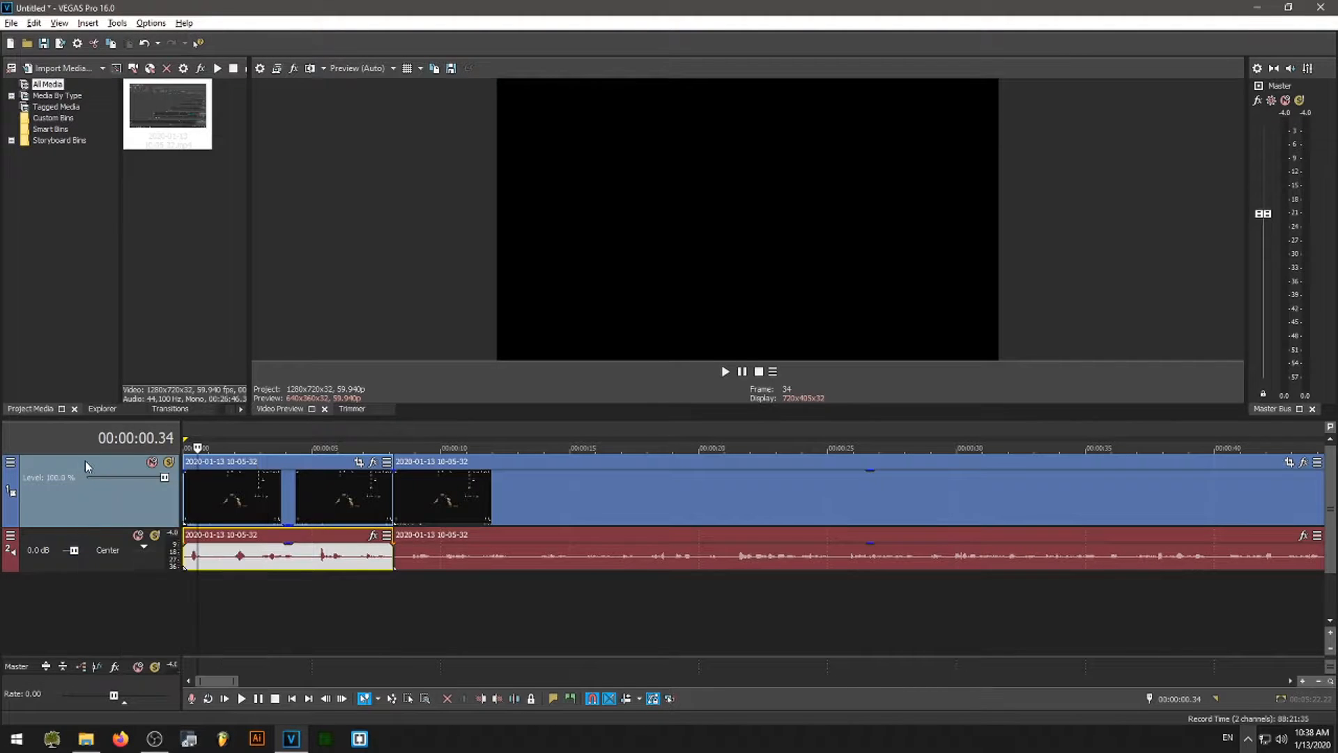
{"action": "right_click", "coordinate": [100, 463]}
{"action": "left_click", "coordinate": [68, 463]}
{"action": "right_click", "coordinate": [103, 460]}
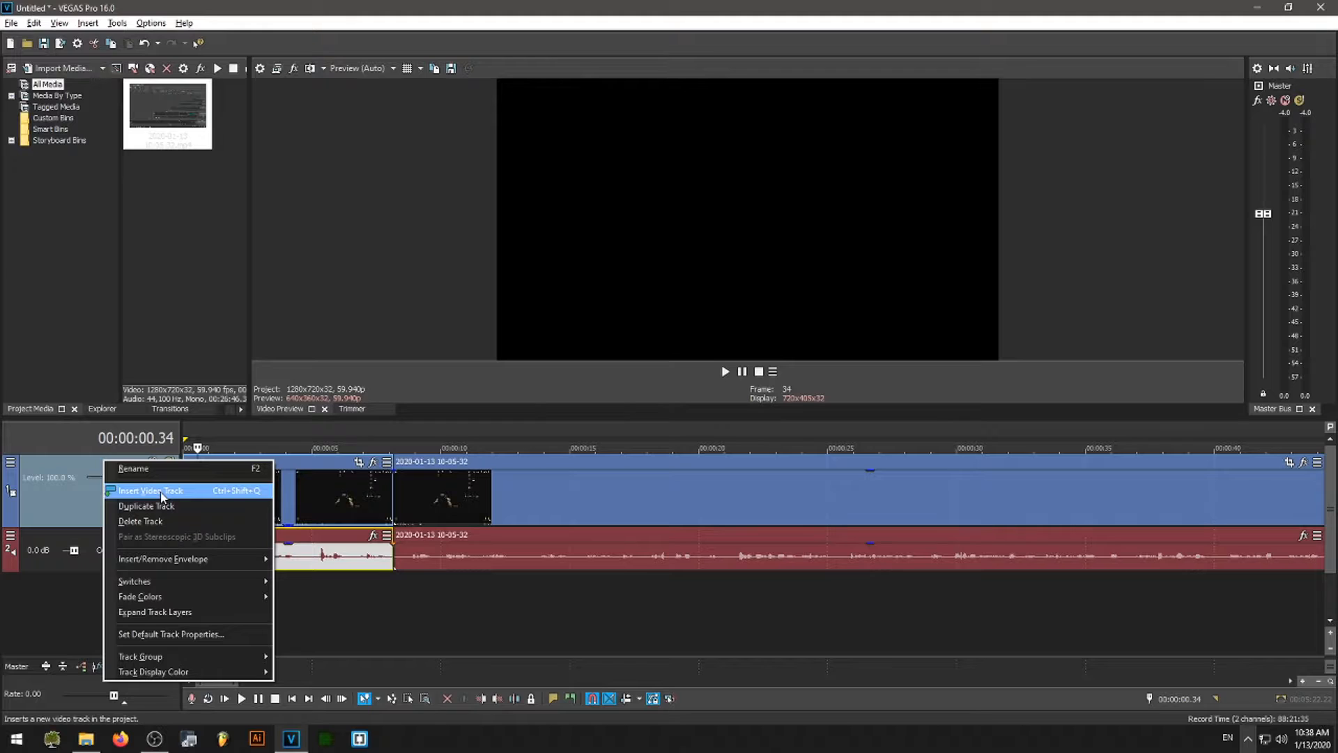
{"action": "left_click", "coordinate": [161, 495]}
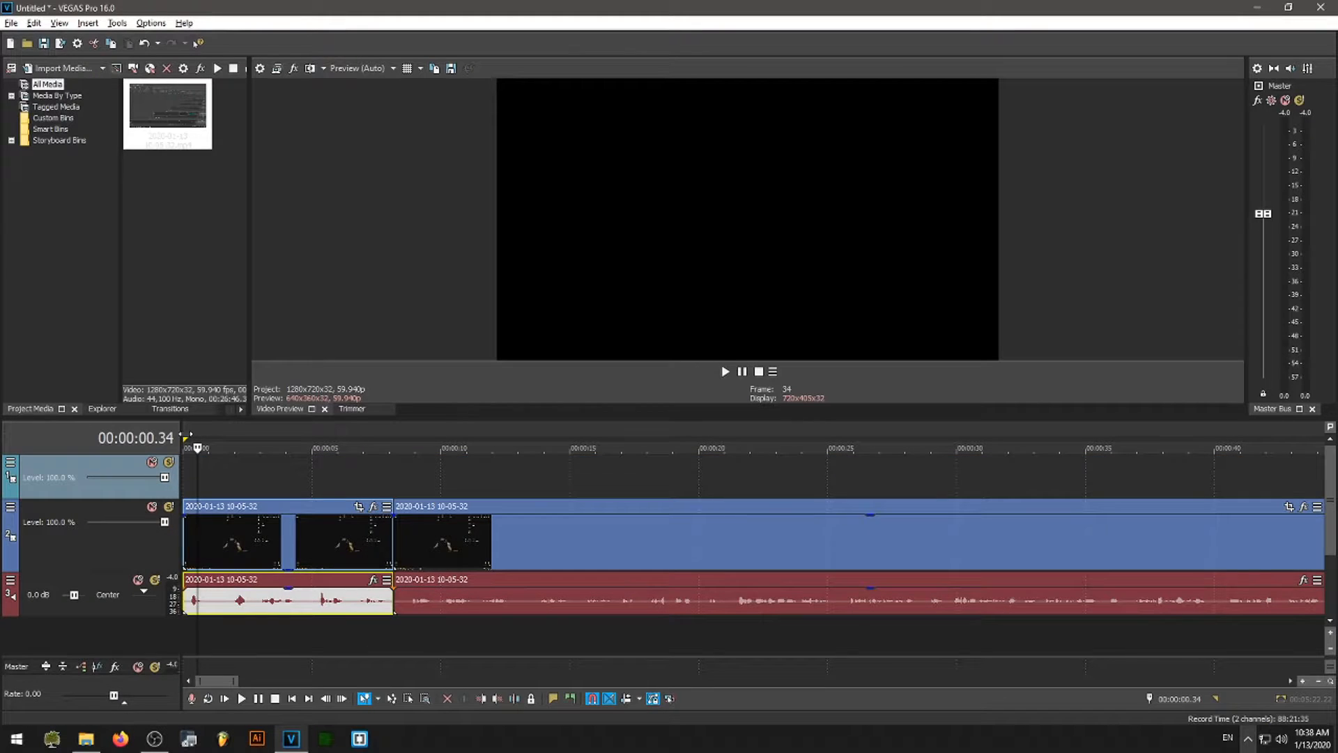
Step: Insert a text media event at the start of the timeline on the new video track
{"action": "left_click", "coordinate": [186, 434]}
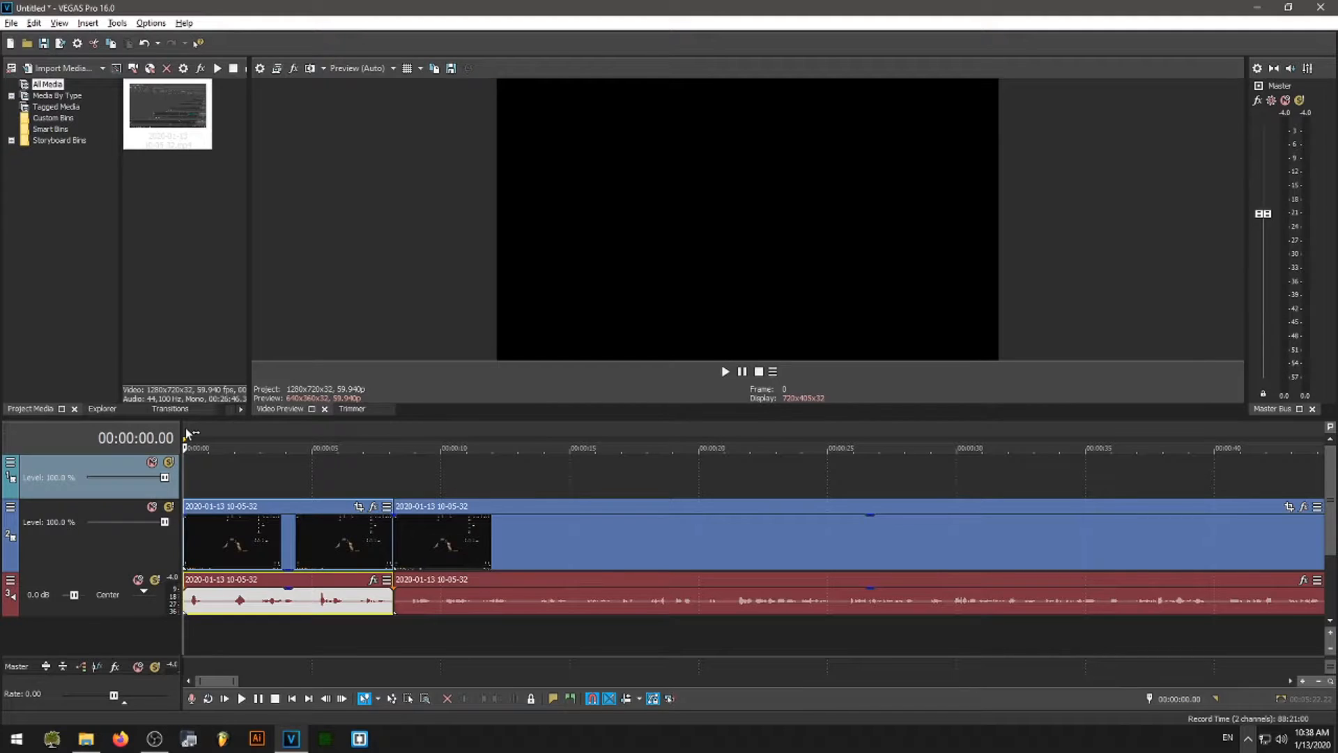
{"action": "left_click", "coordinate": [87, 23]}
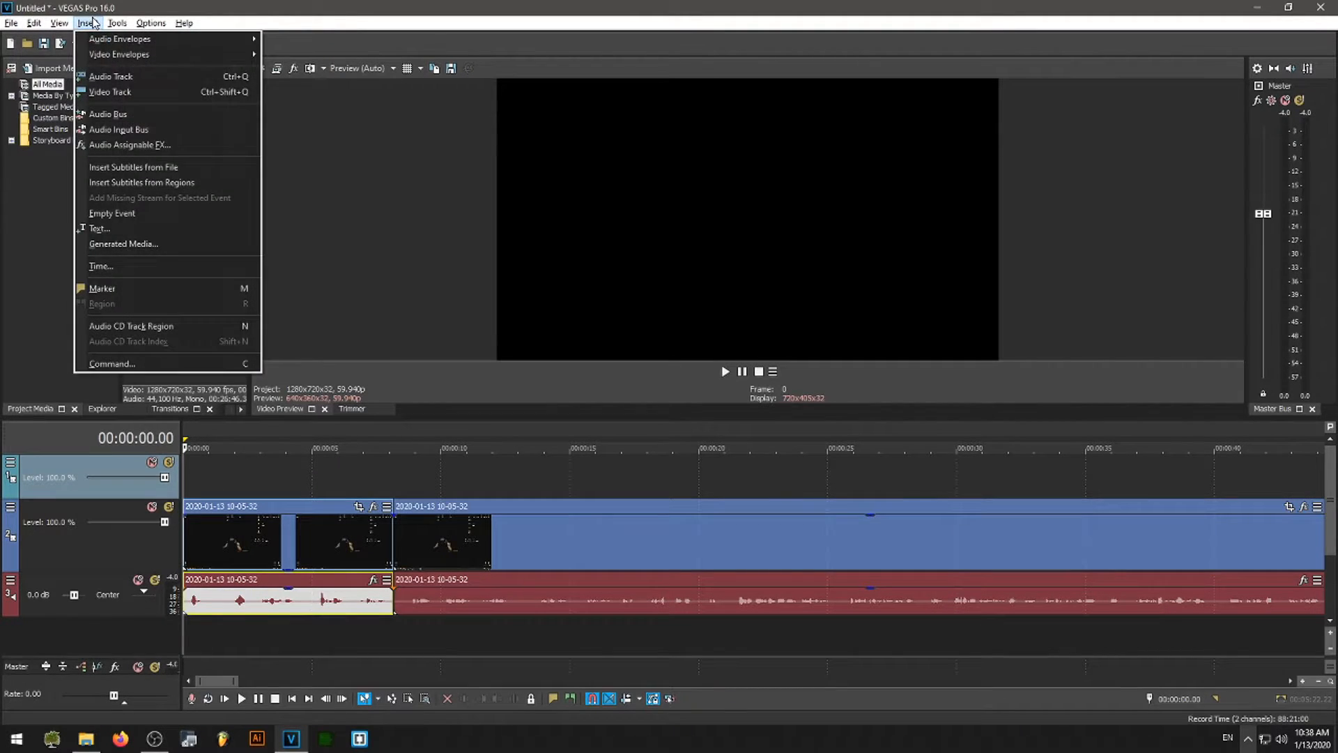
{"action": "left_click", "coordinate": [122, 232]}
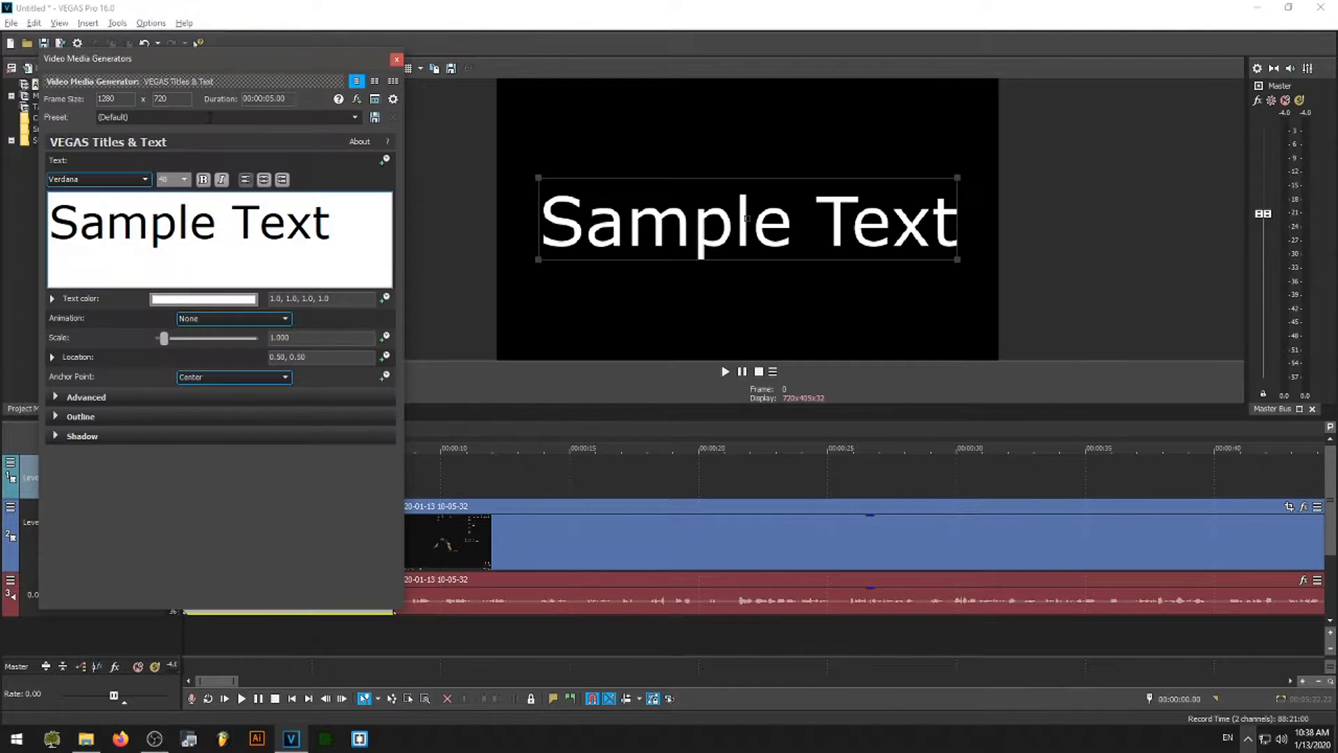
{"action": "left_click_drag", "start_coordinate": [223, 70], "coordinate": [216, 120]}
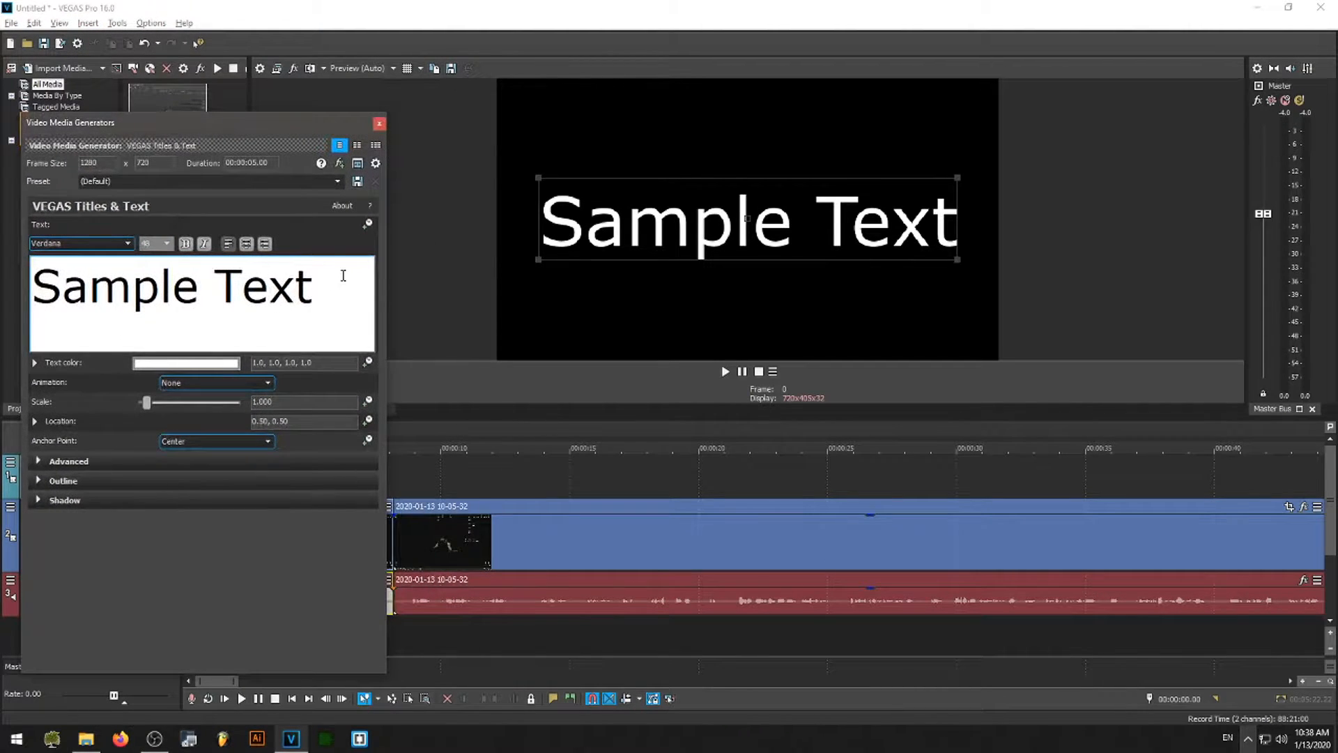
Step: Replace the sample text with "How to Edit Video with Vegas Pro"
{"action": "triple_click", "coordinate": [171, 292]}
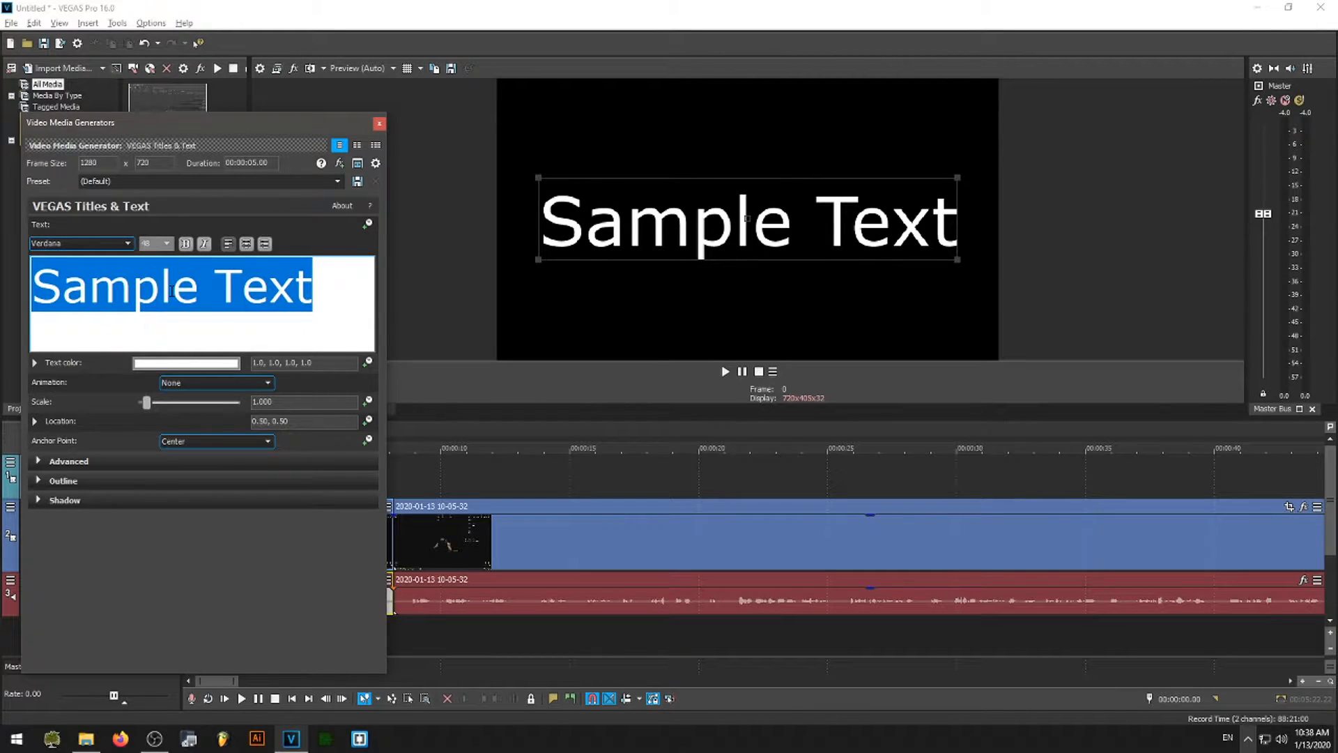
{"action": "key", "text": "BackSpace"}
{"action": "type", "text": "How "}
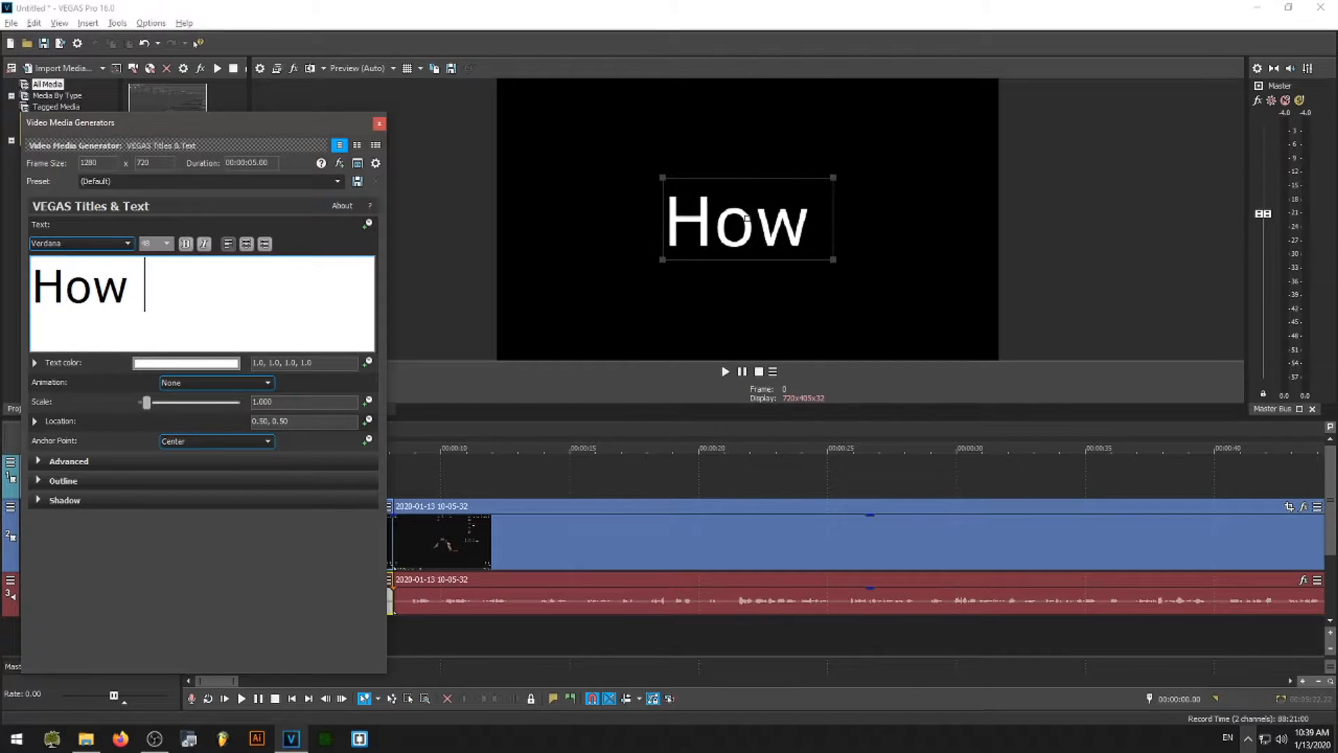
{"action": "type", "text": "to Edit Vid"}
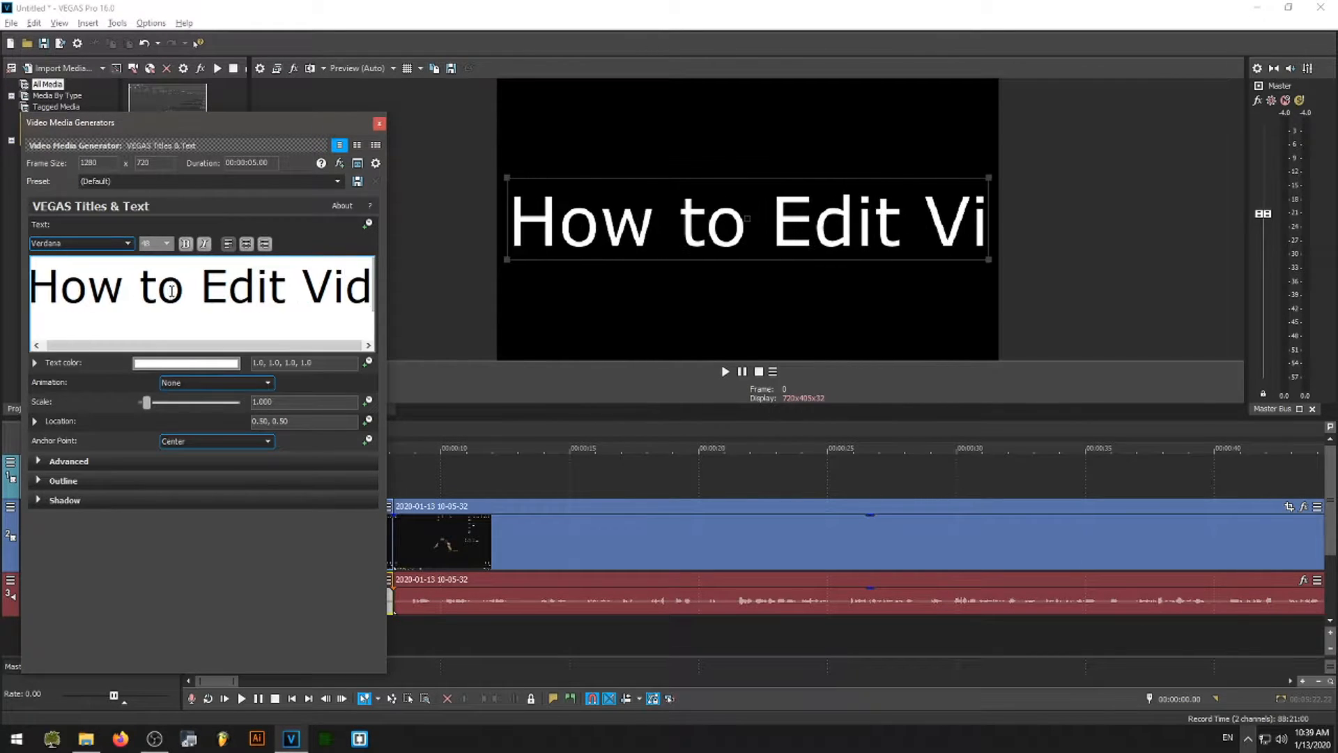
{"action": "type", "text": "eo with Vegas Pro"}
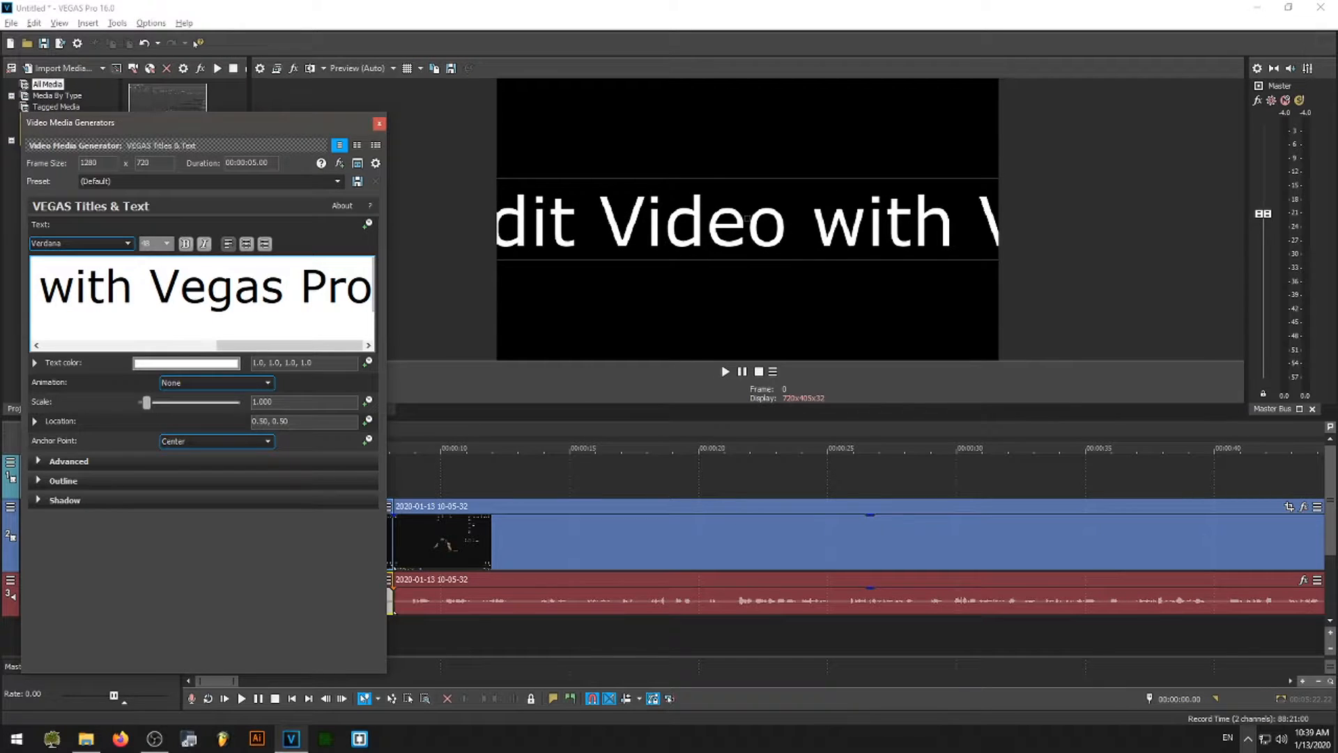
Step: Set the whole title to size 16, try the Segoe Print font, and settle on SimSun
{"action": "key", "text": "ctrl+a"}
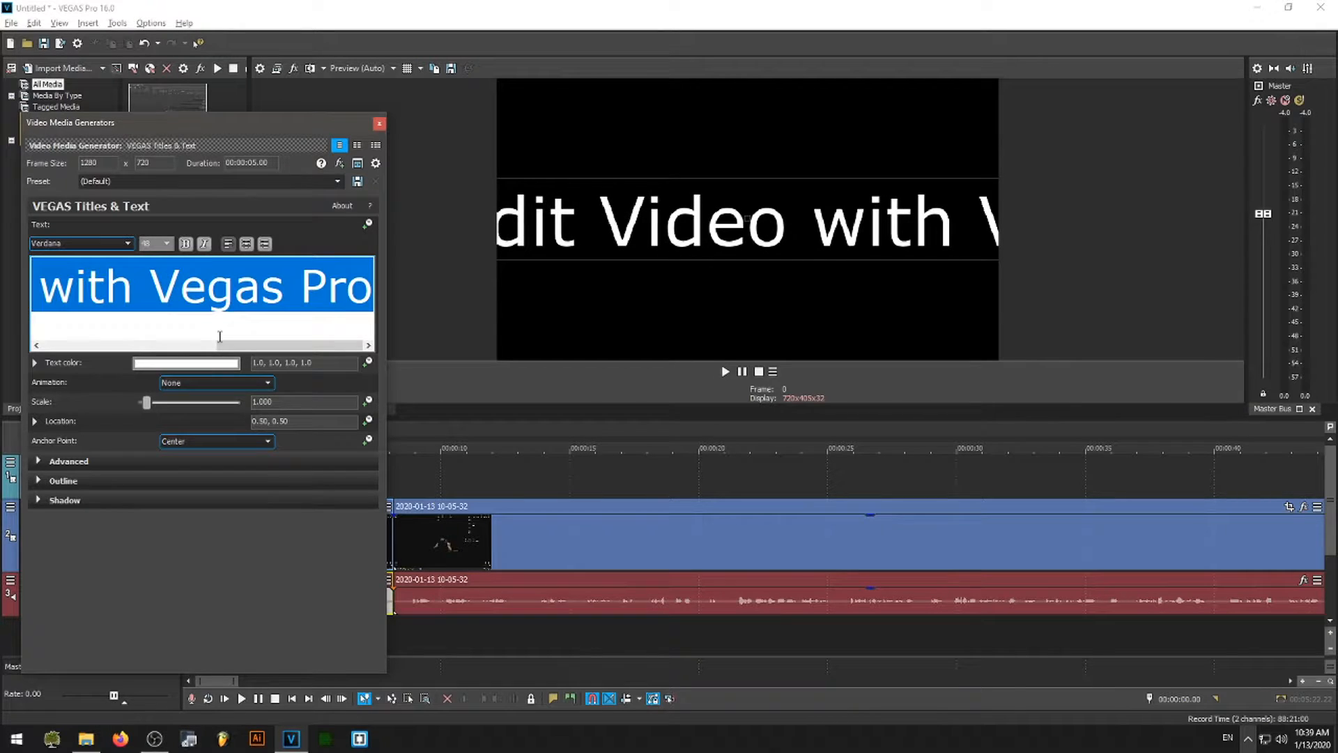
{"action": "left_click", "coordinate": [167, 246]}
{"action": "left_click", "coordinate": [153, 218]}
{"action": "left_click", "coordinate": [128, 243]}
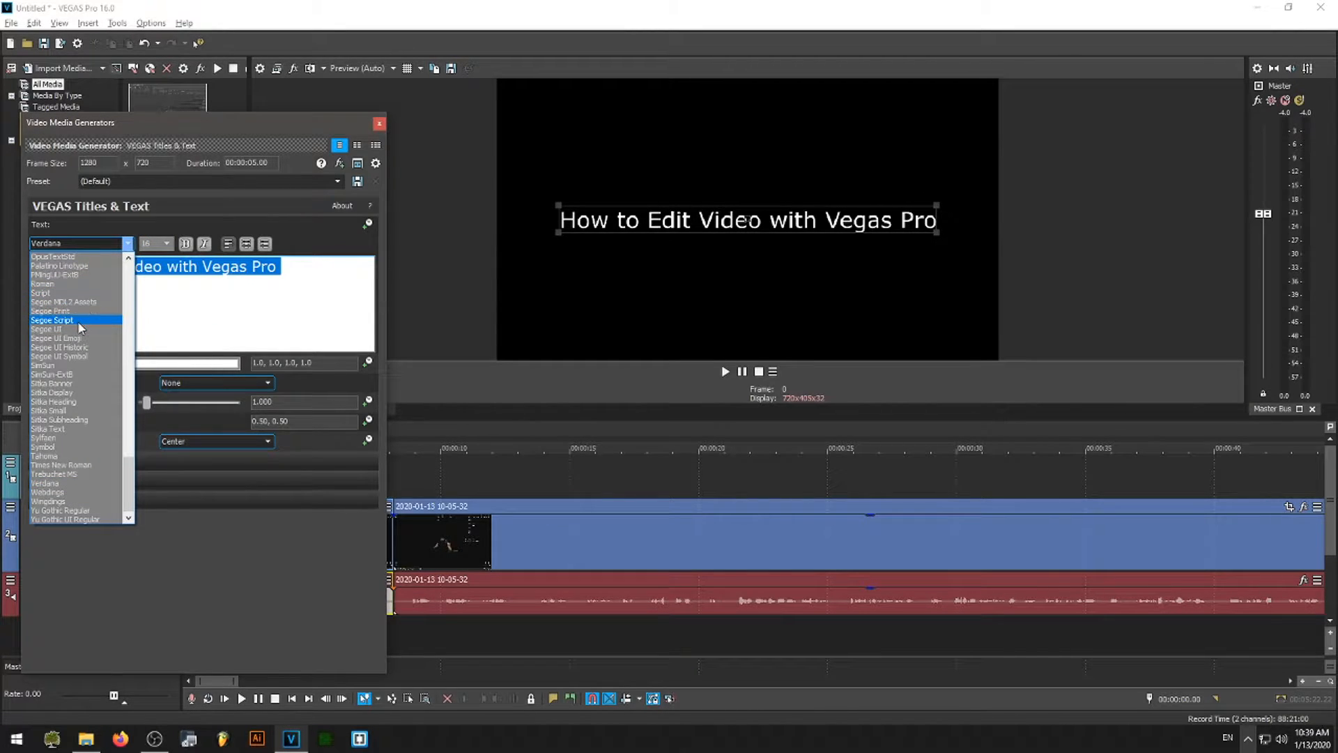
{"action": "left_click", "coordinate": [77, 311]}
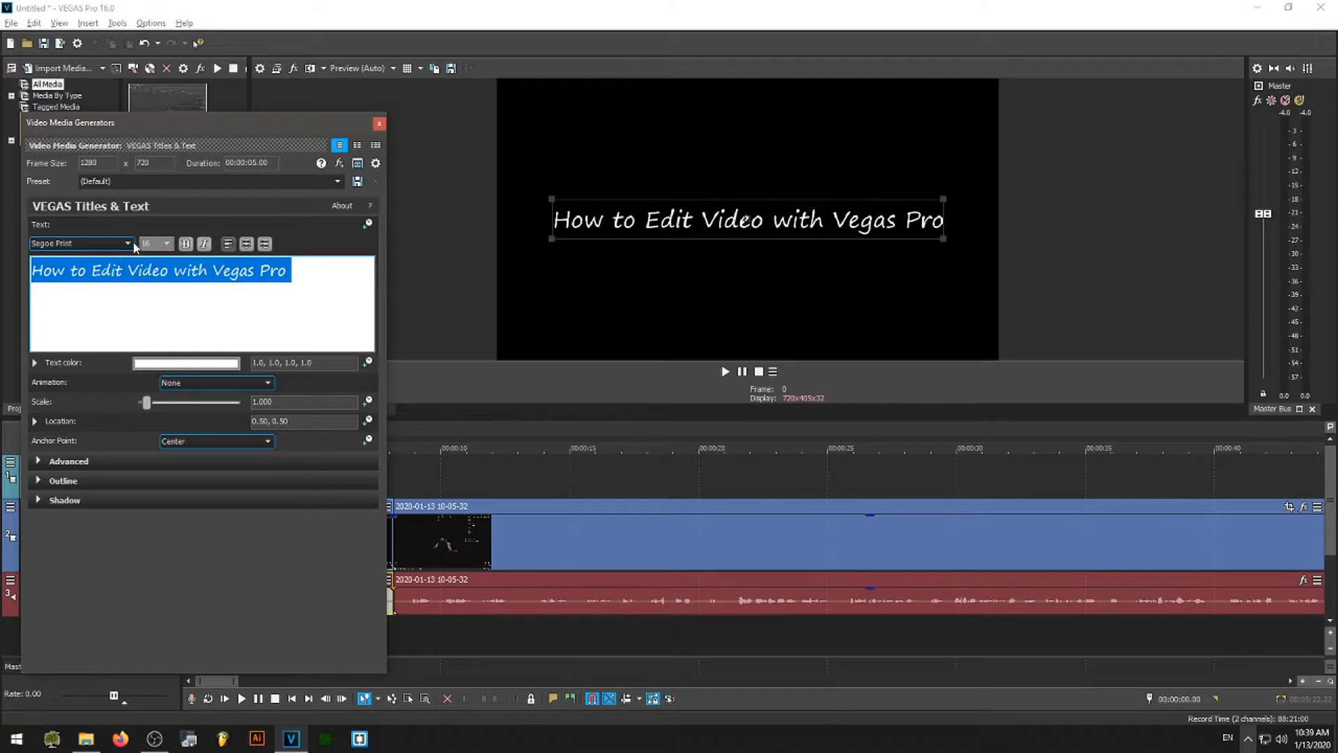
{"action": "left_click", "coordinate": [129, 244]}
{"action": "left_click", "coordinate": [81, 363]}
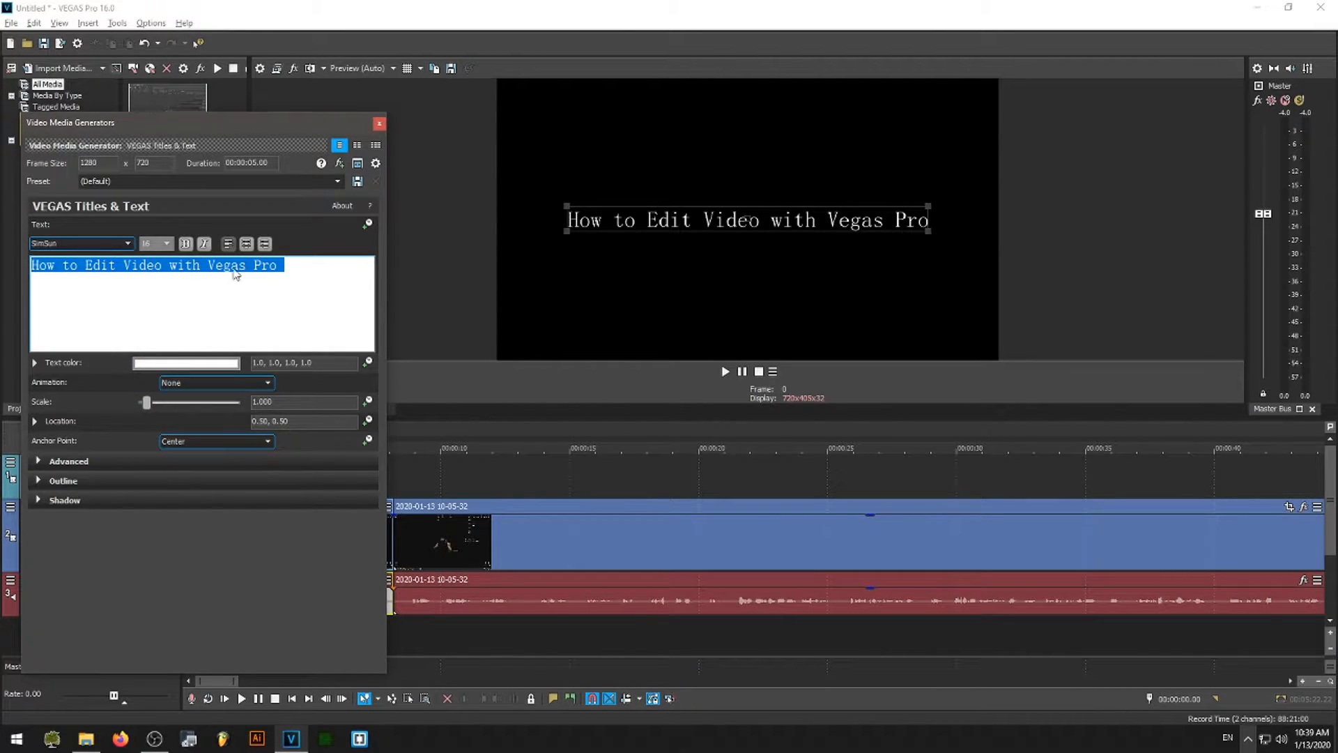
Step: Make the title text bold and centre-align it
{"action": "left_click", "coordinate": [186, 244]}
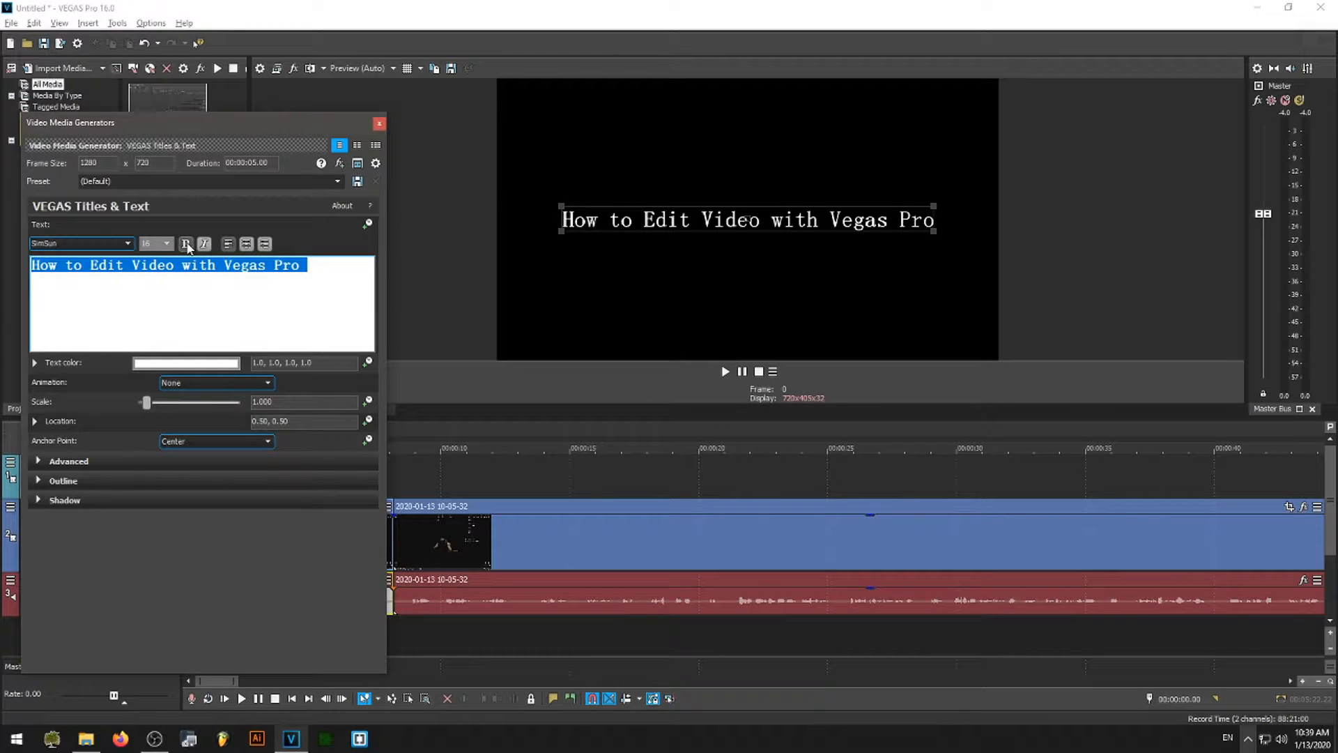
{"action": "left_click", "coordinate": [246, 244]}
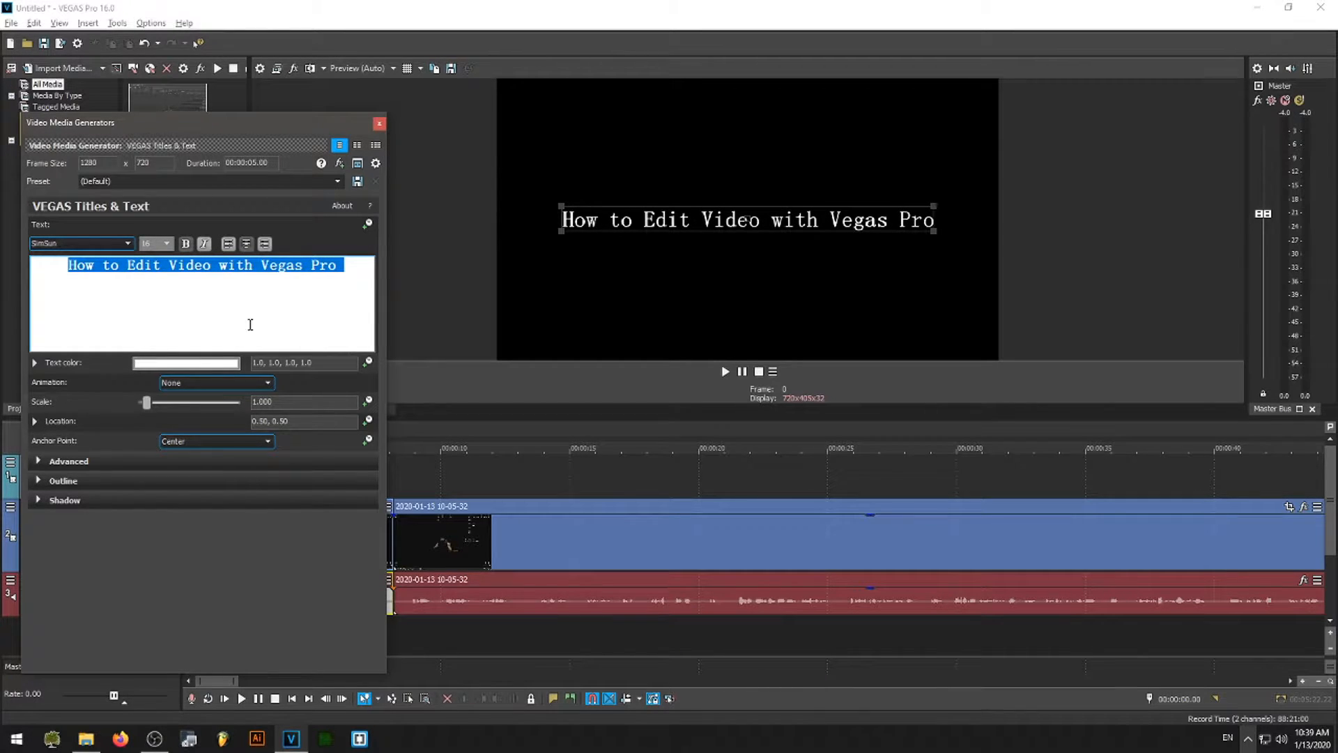
{"action": "left_click", "coordinate": [195, 382]}
{"action": "left_click", "coordinate": [196, 382]}
Step: Set the title's shadow colour to near white, about 1.0, 1.0, 0.99, with alpha 0.0
{"action": "left_click", "coordinate": [37, 500]}
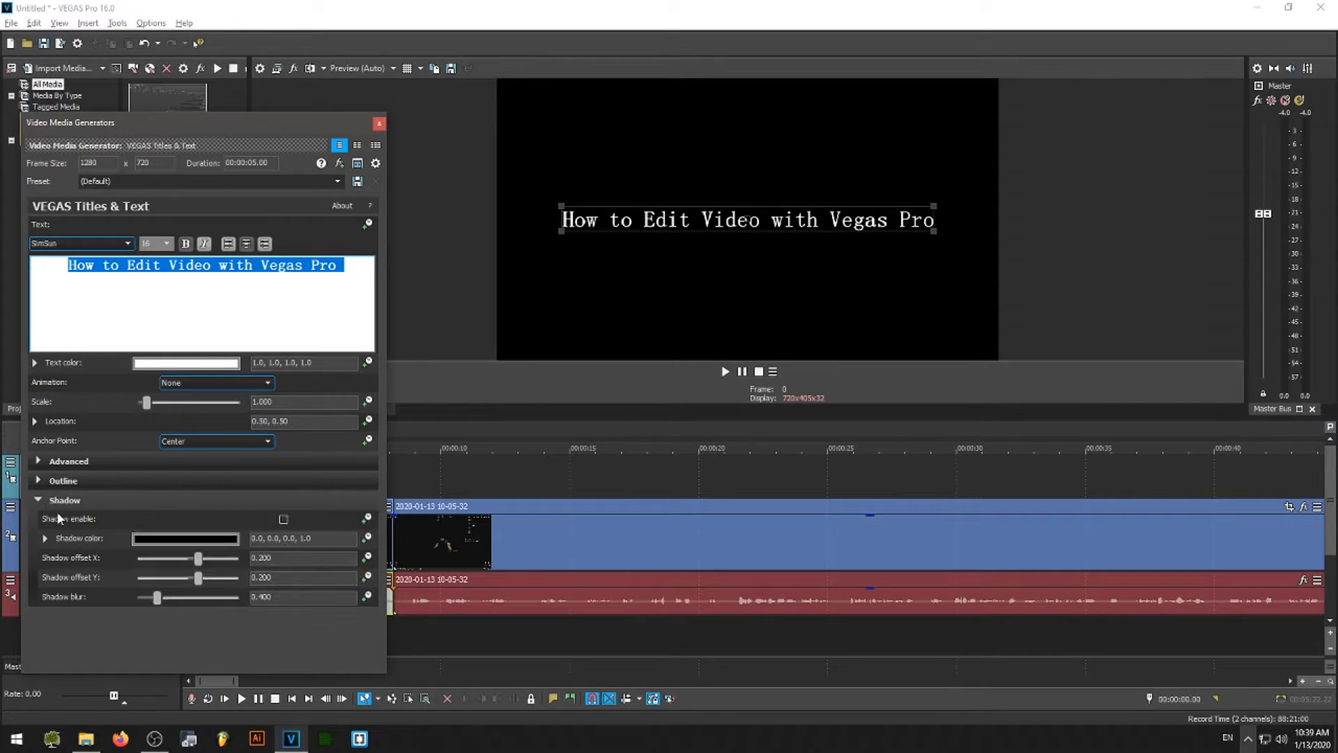
{"action": "left_click", "coordinate": [202, 539]}
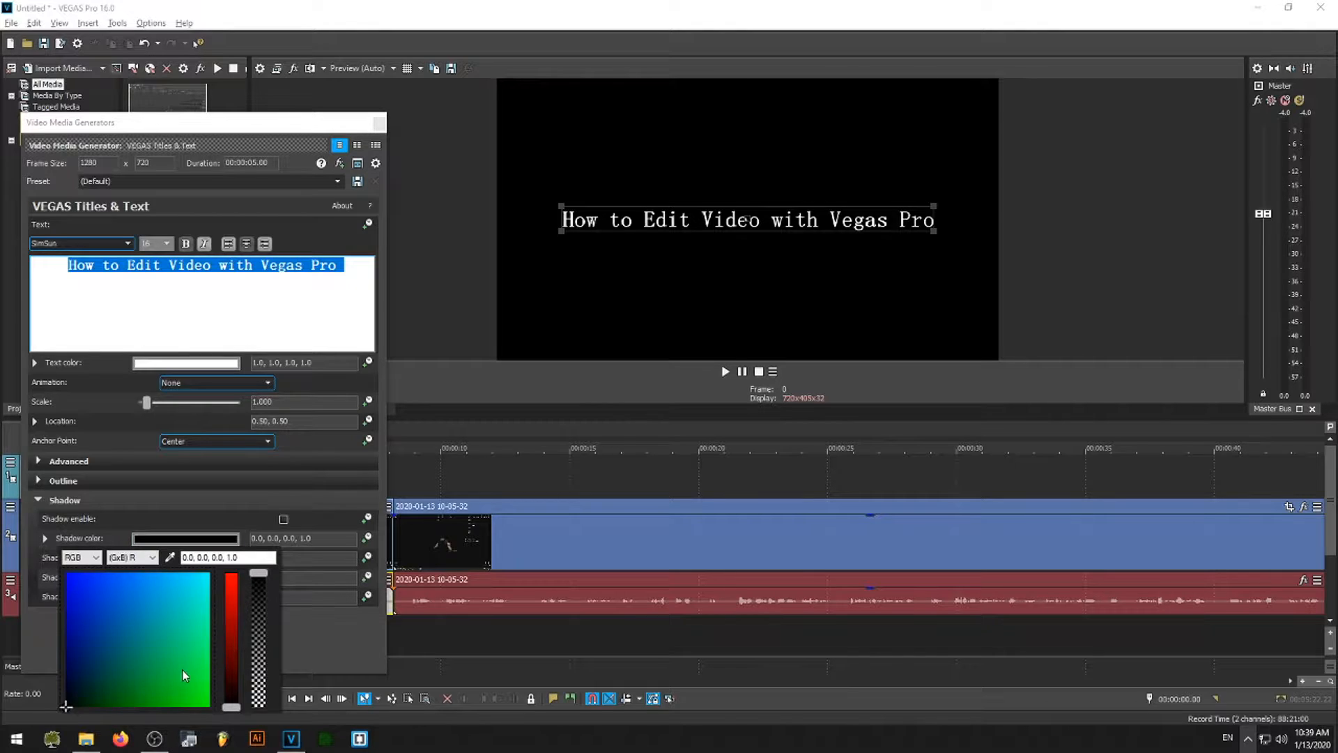
{"action": "left_click", "coordinate": [156, 636]}
{"action": "left_click_drag", "start_coordinate": [236, 647], "coordinate": [231, 617]}
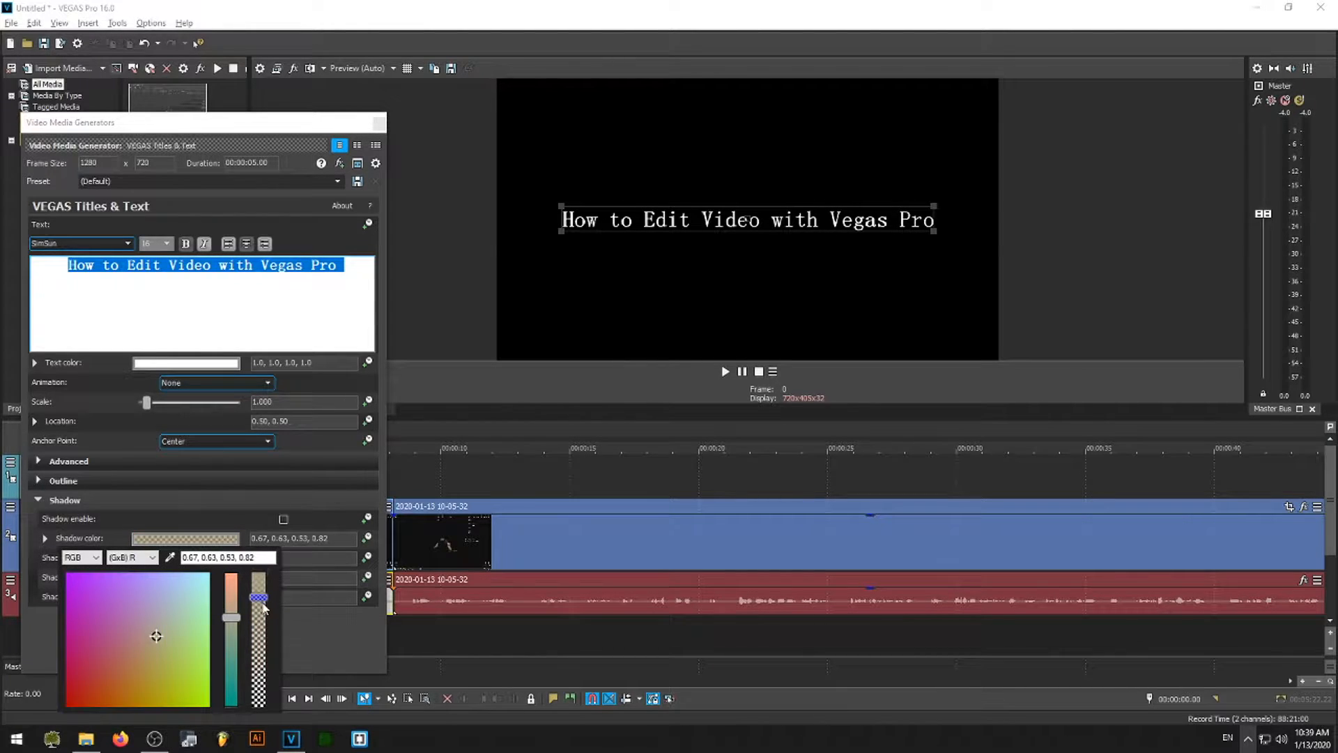
{"action": "left_click_drag", "start_coordinate": [257, 573], "coordinate": [258, 707]}
{"action": "mouse_move", "coordinate": [232, 617]}
{"action": "left_mouse_down"}
{"action": "mouse_move", "coordinate": [231, 573]}
{"action": "mouse_move", "coordinate": [90, 579]}
{"action": "mouse_move", "coordinate": [213, 578]}
{"action": "left_mouse_up"}
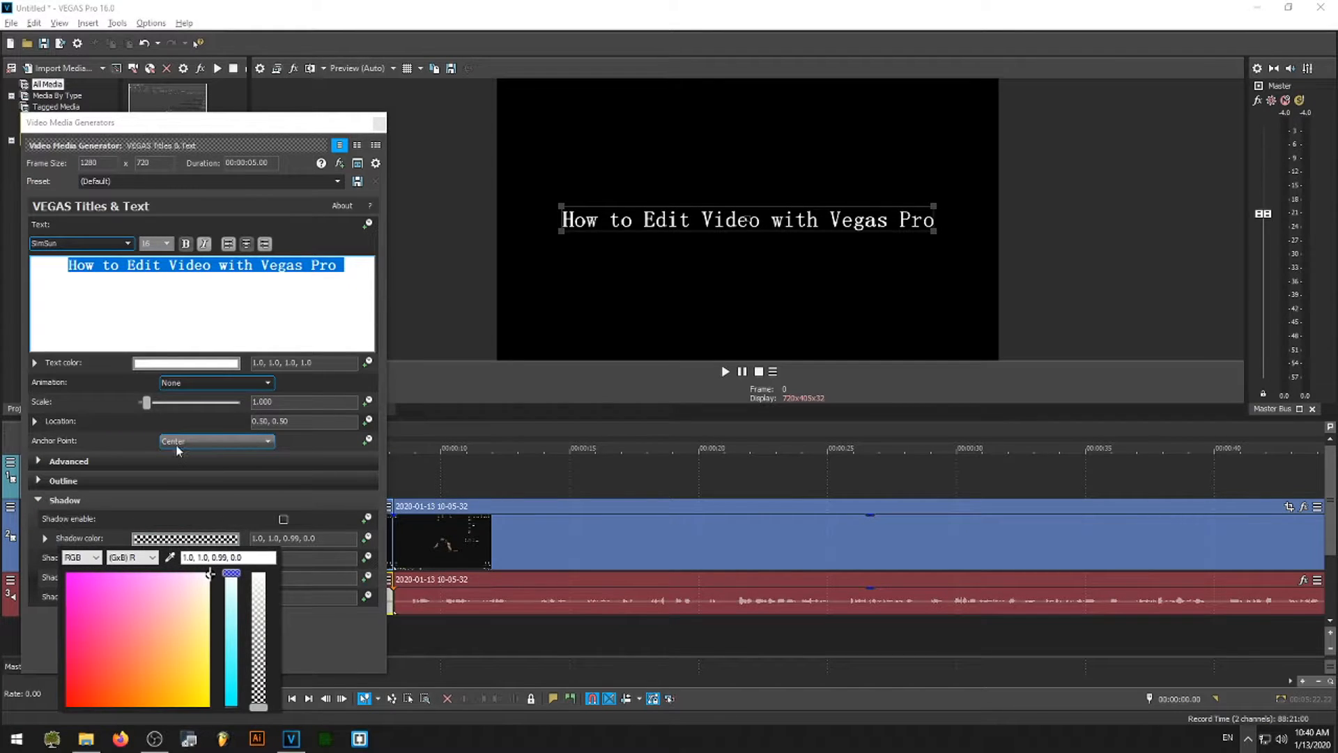
Step: Enable the title's shadow and set the shadow colour's alpha to about 0.46
{"action": "left_click", "coordinate": [261, 529]}
{"action": "left_click", "coordinate": [284, 520]}
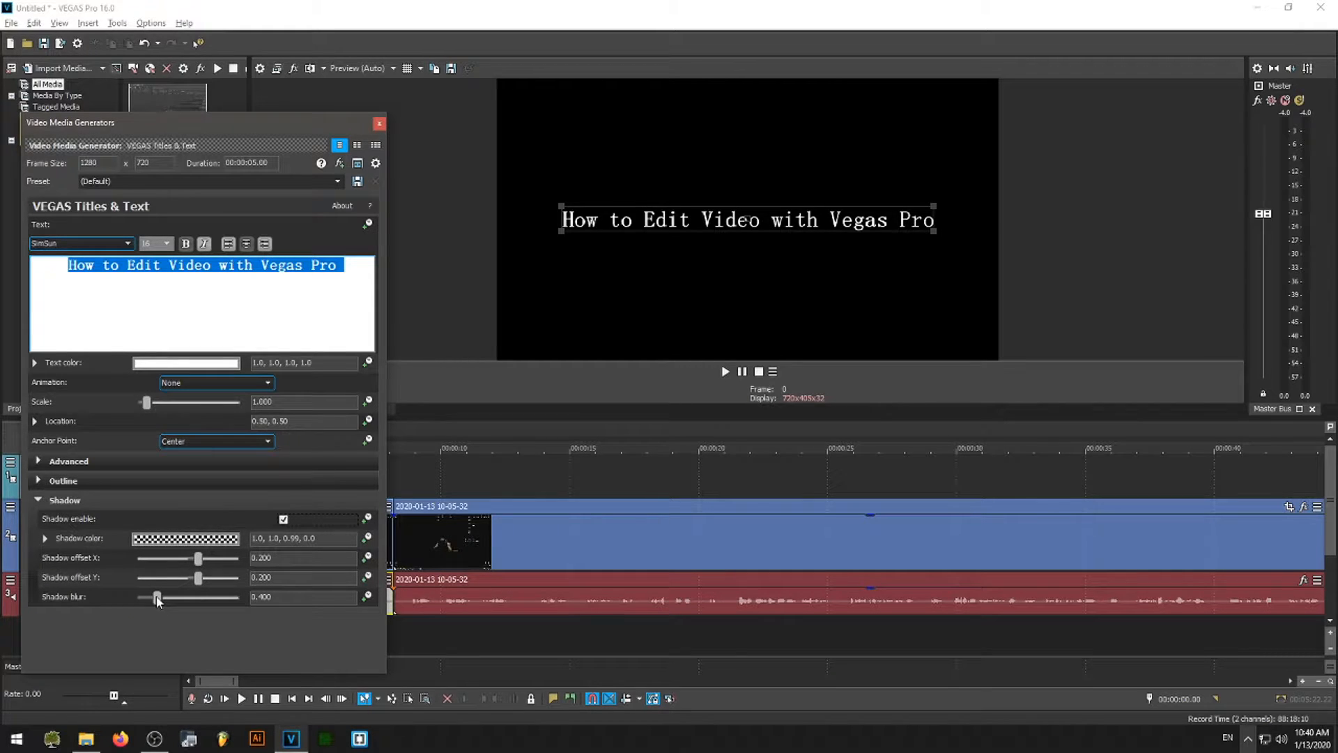
{"action": "left_click", "coordinate": [209, 538]}
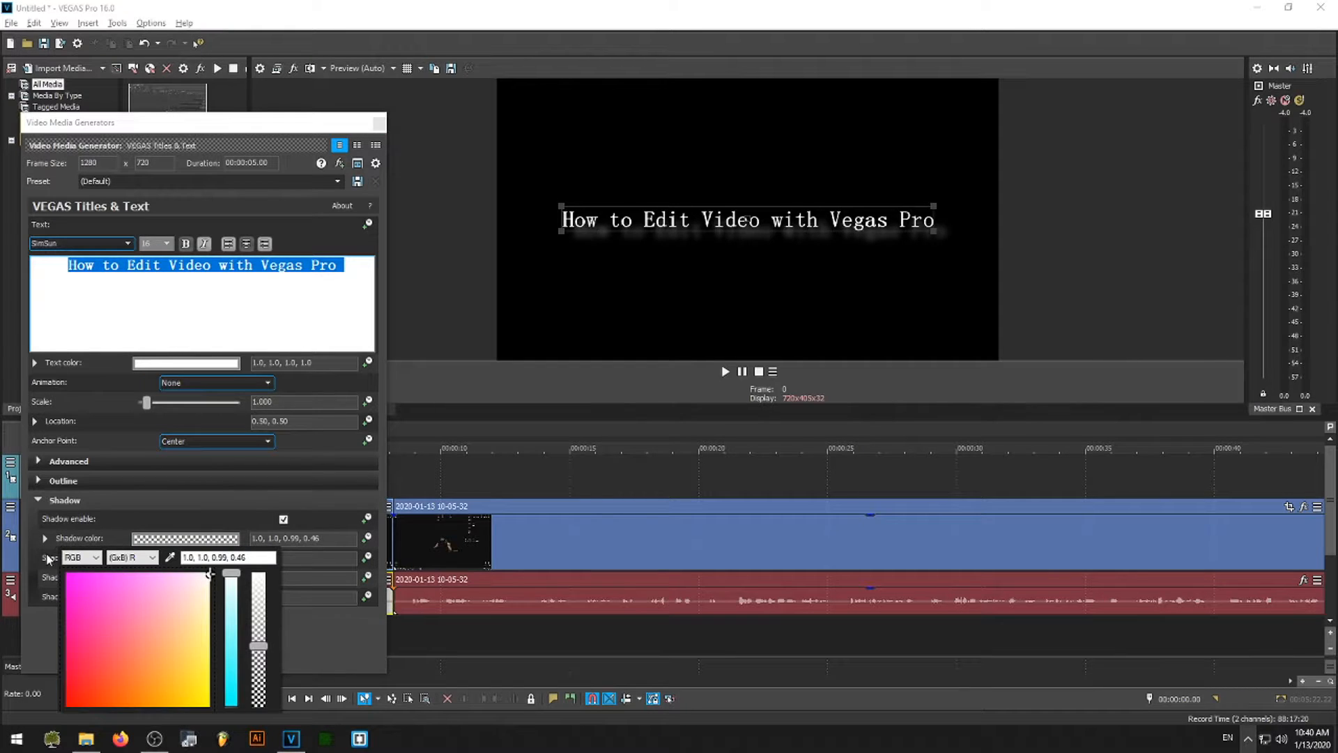
Step: Adjust the title's horizontal shadow offset and set it to 0
{"action": "left_click", "coordinate": [49, 558]}
{"action": "left_click_drag", "start_coordinate": [200, 558], "coordinate": [195, 564]}
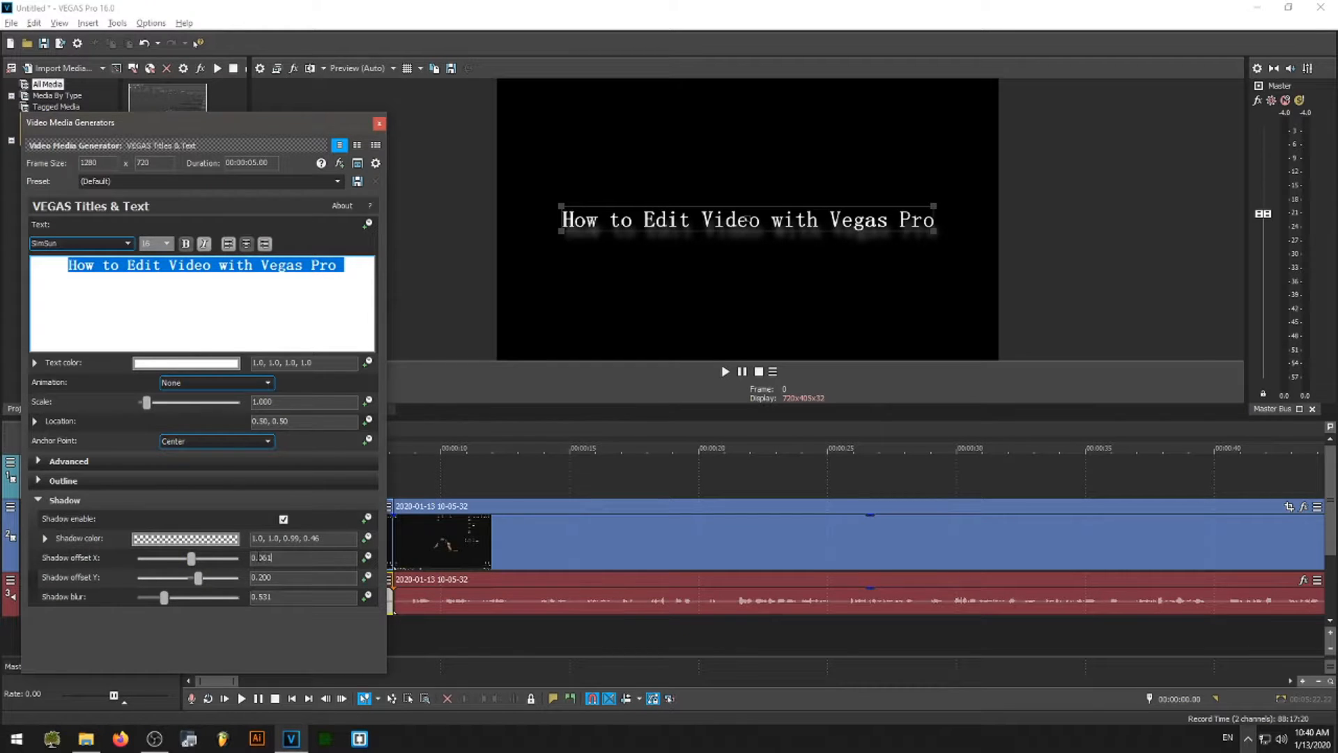
{"action": "left_click_drag", "start_coordinate": [193, 562], "coordinate": [200, 562]}
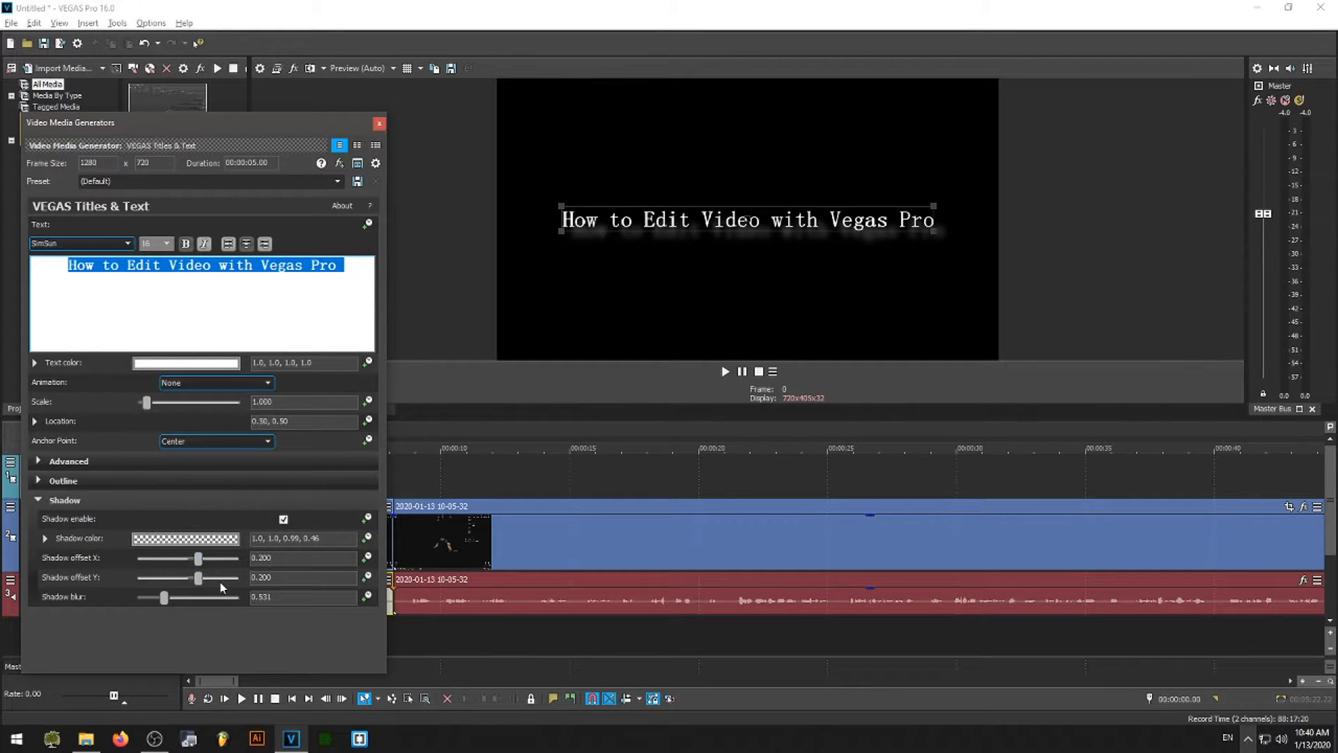
{"action": "double_click", "coordinate": [278, 557]}
{"action": "type", "text": "0"}
{"action": "key", "text": "Return"}
Step: Set the title's vertical shadow offset to about -0.075 and its shadow blur to about 0.463
{"action": "left_click_drag", "start_coordinate": [198, 577], "coordinate": [187, 583]}
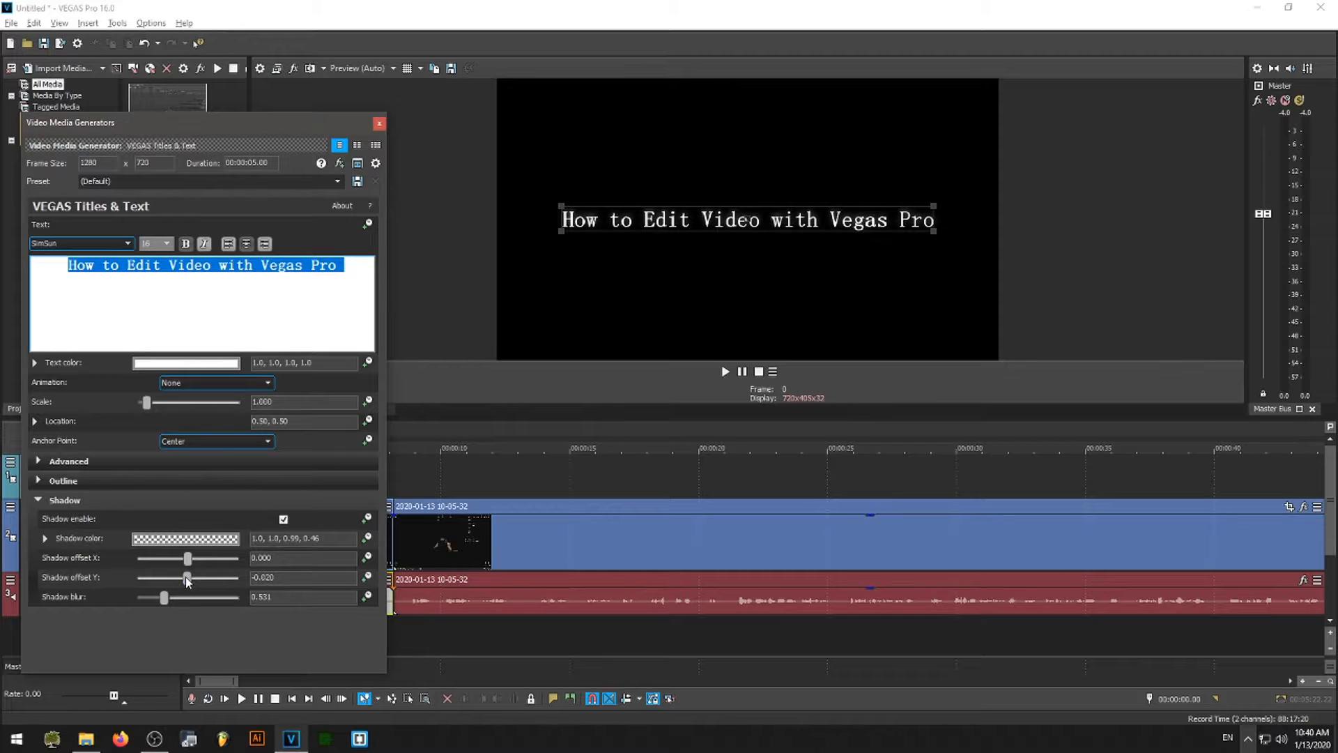
{"action": "left_click_drag", "start_coordinate": [166, 605], "coordinate": [138, 597]}
{"action": "left_click_drag", "start_coordinate": [186, 577], "coordinate": [185, 578]}
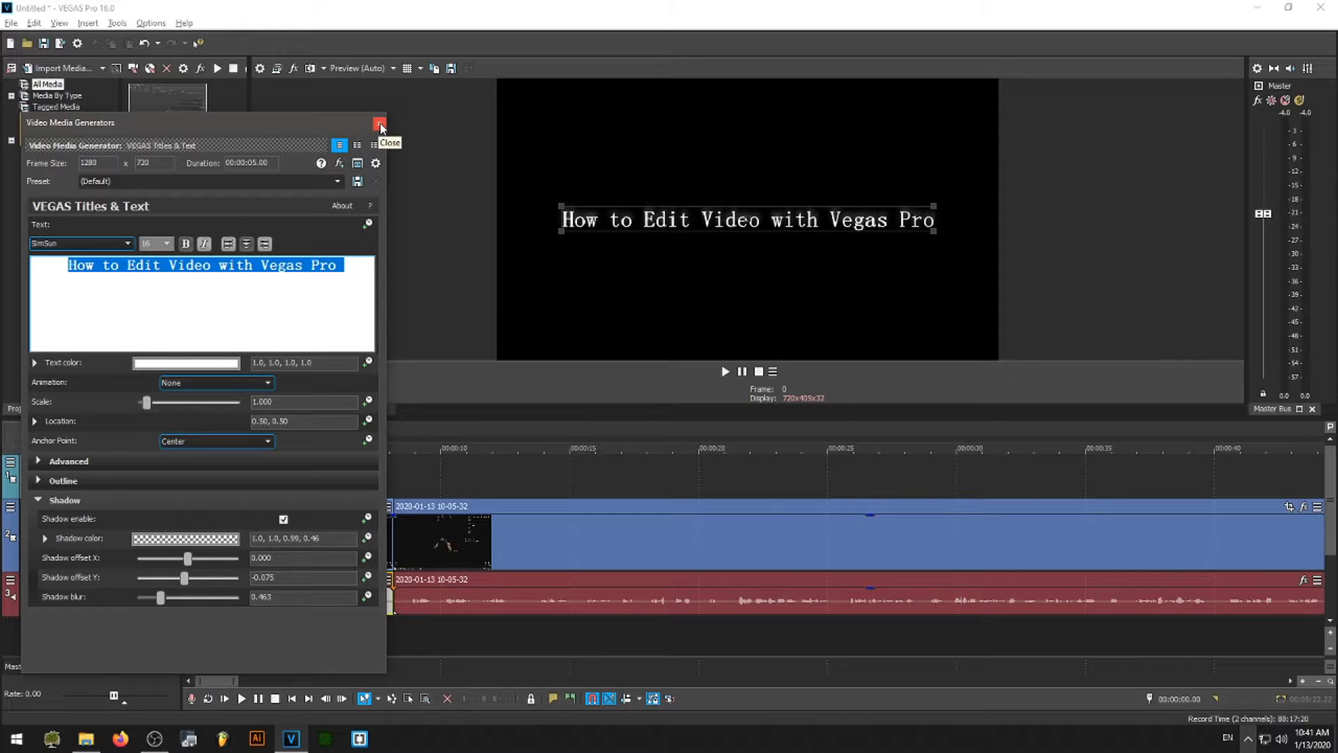
Step: Try size 22 for the whole title, settle on size 20, and play back the title from the start
{"action": "left_click", "coordinate": [154, 267]}
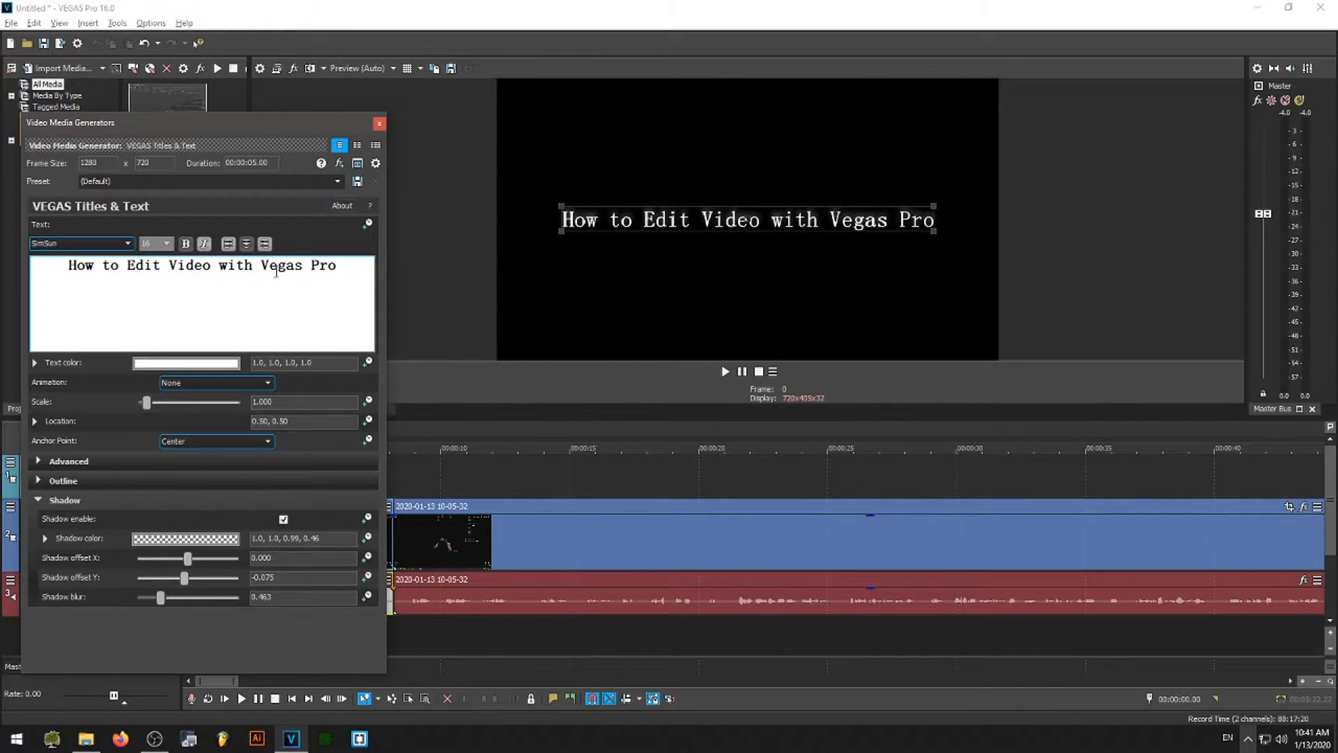
{"action": "key", "text": "ctrl+a"}
{"action": "left_click", "coordinate": [166, 247]}
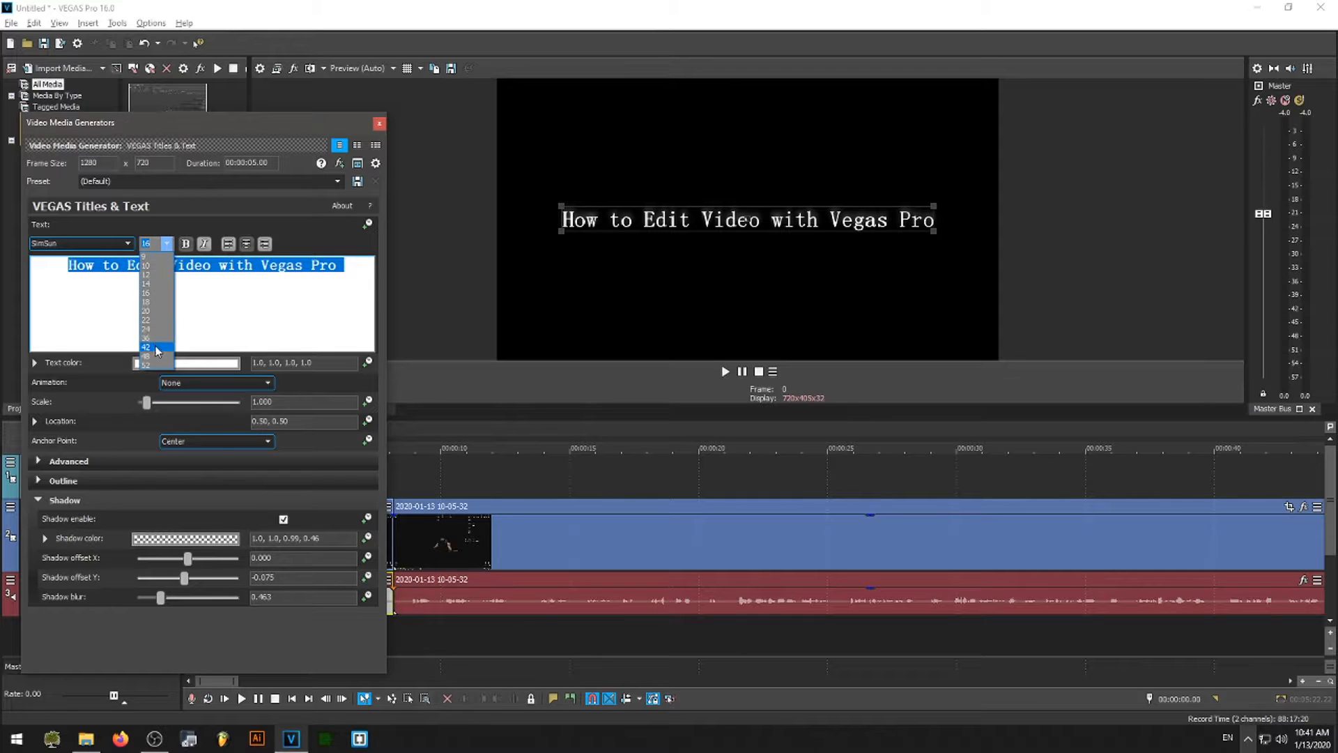
{"action": "left_click", "coordinate": [155, 322]}
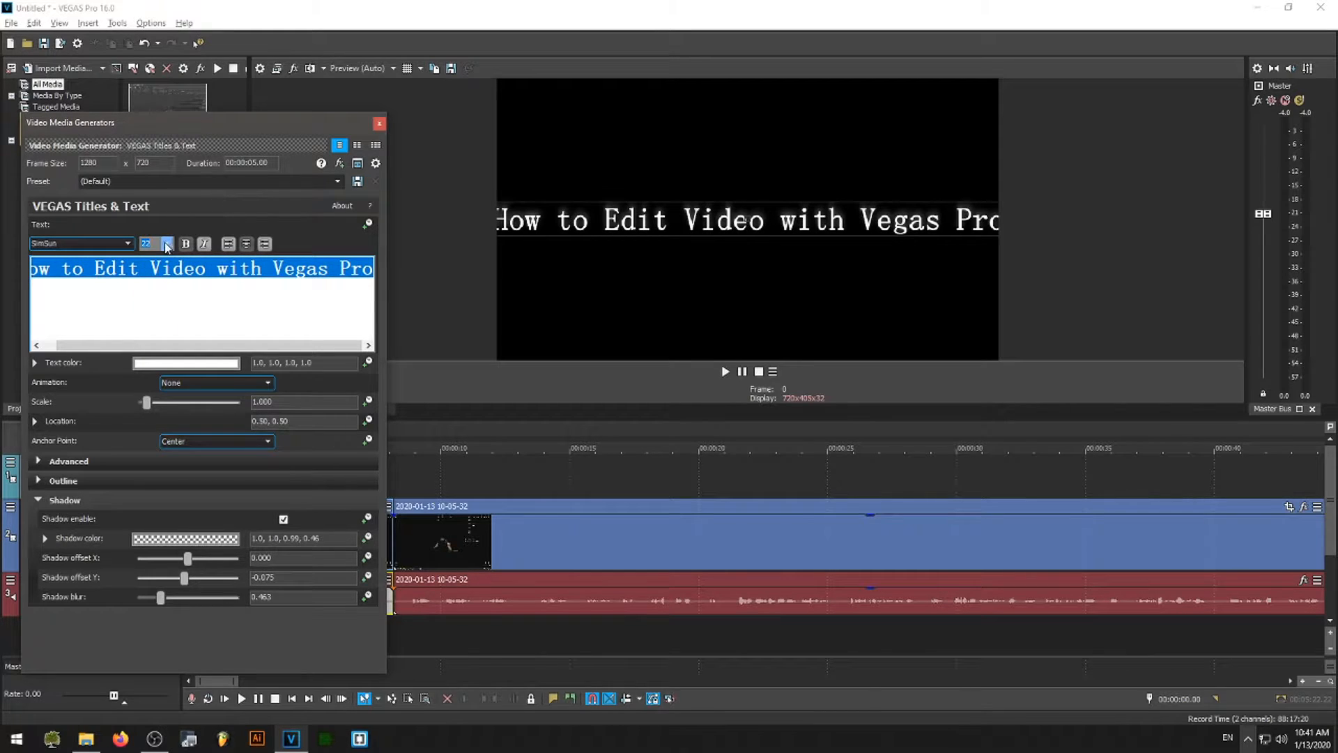
{"action": "left_click", "coordinate": [168, 246]}
{"action": "left_click", "coordinate": [150, 312]}
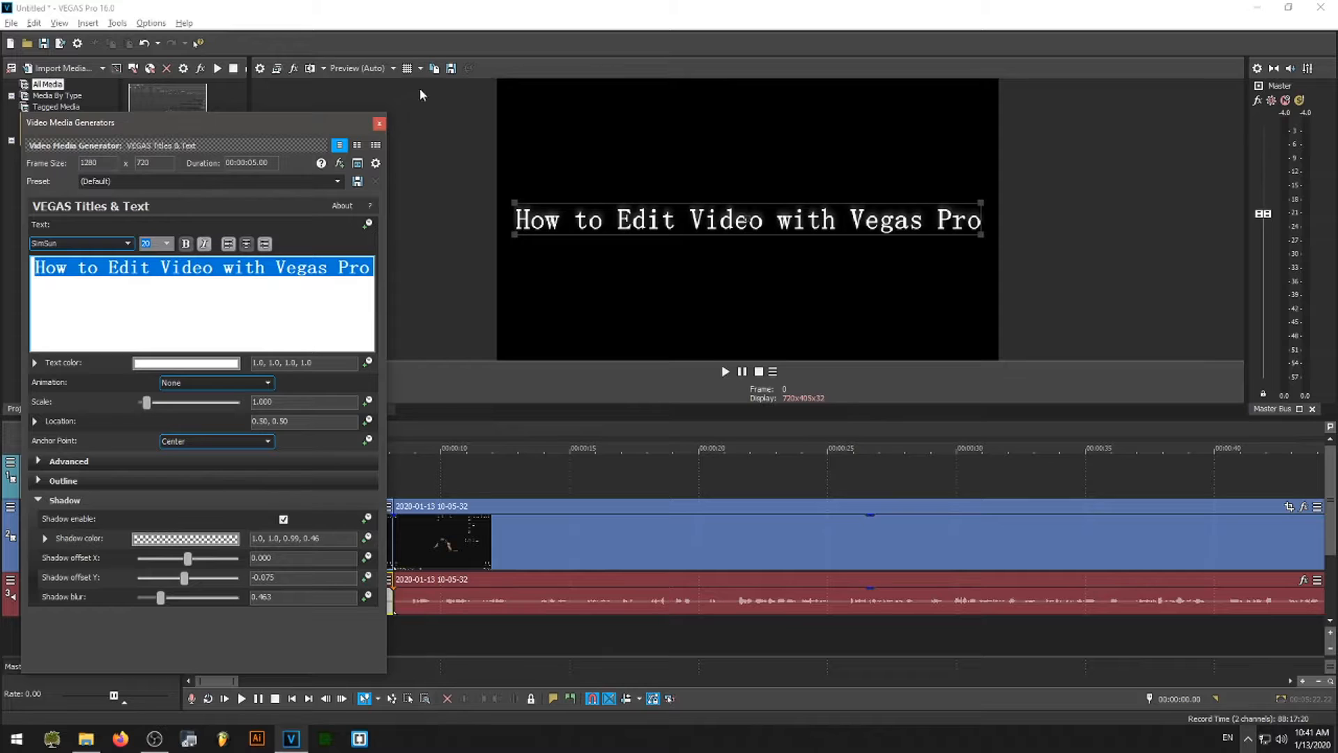
{"action": "left_click", "coordinate": [379, 124]}
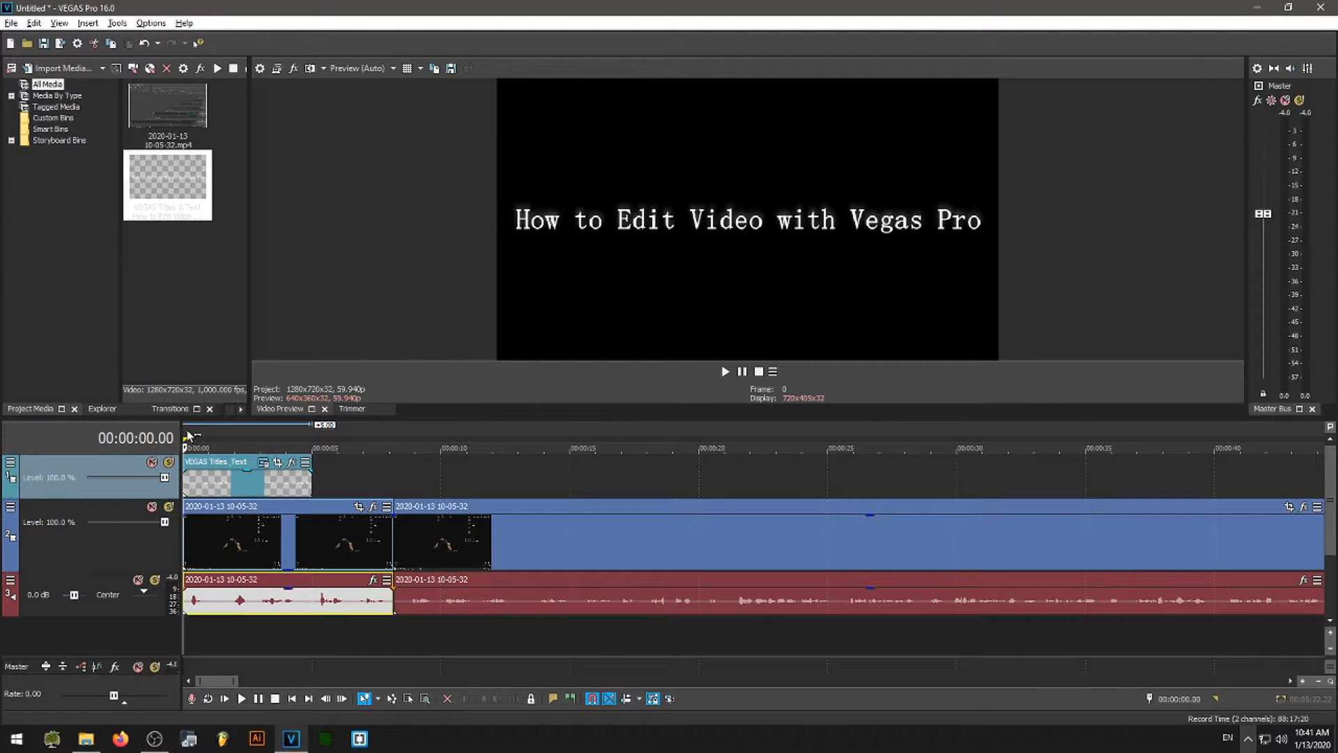
{"action": "key", "text": "space"}
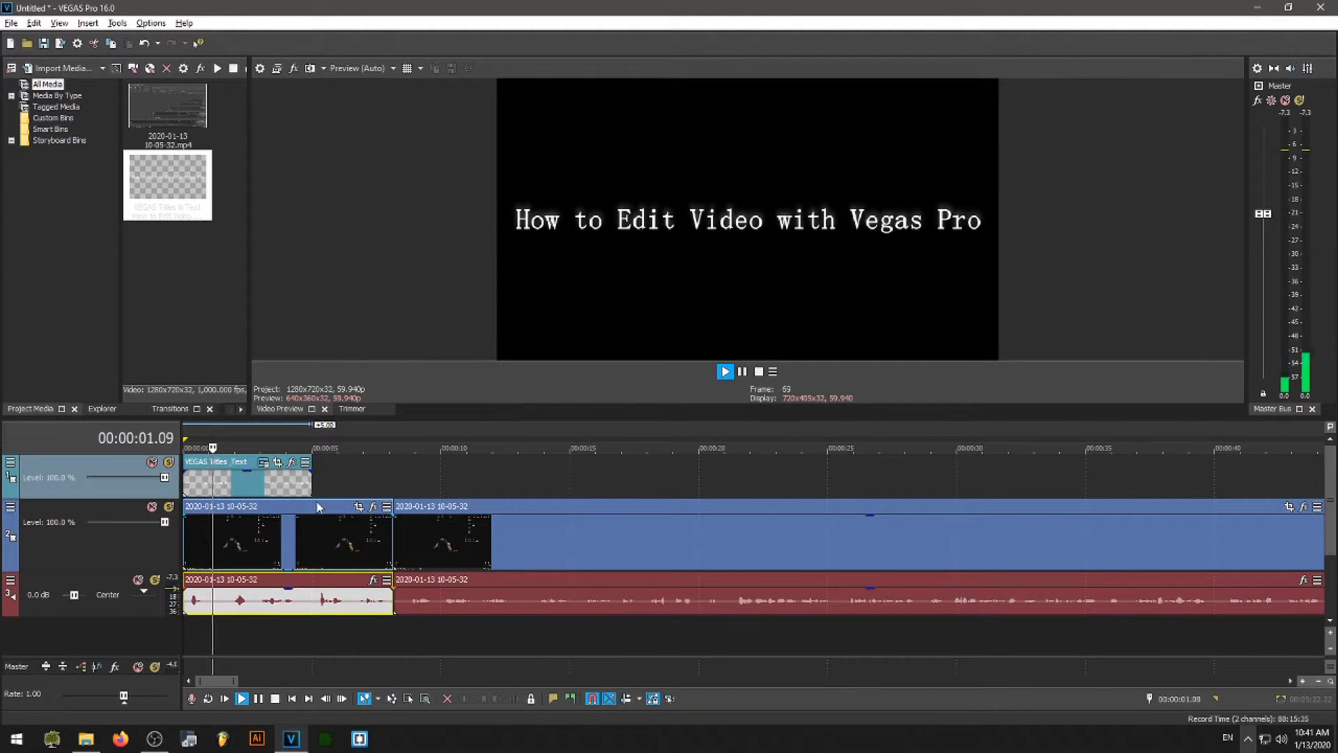
{"action": "key", "text": "space"}
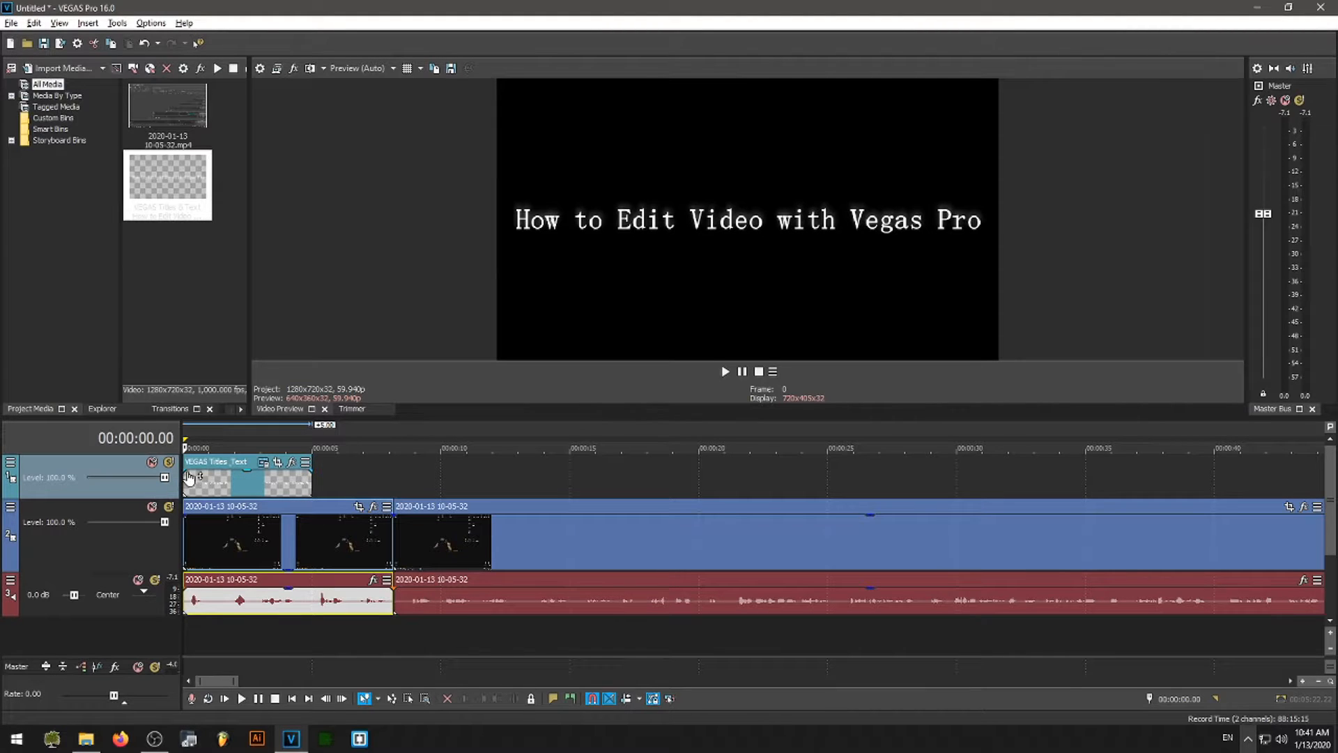
Step: Give the title event a fade-in of about 2.2 seconds and a fade-out of about 1.2 seconds
{"action": "scroll", "coordinate": [193, 480], "scroll_direction": "up", "scroll_amount": 4}
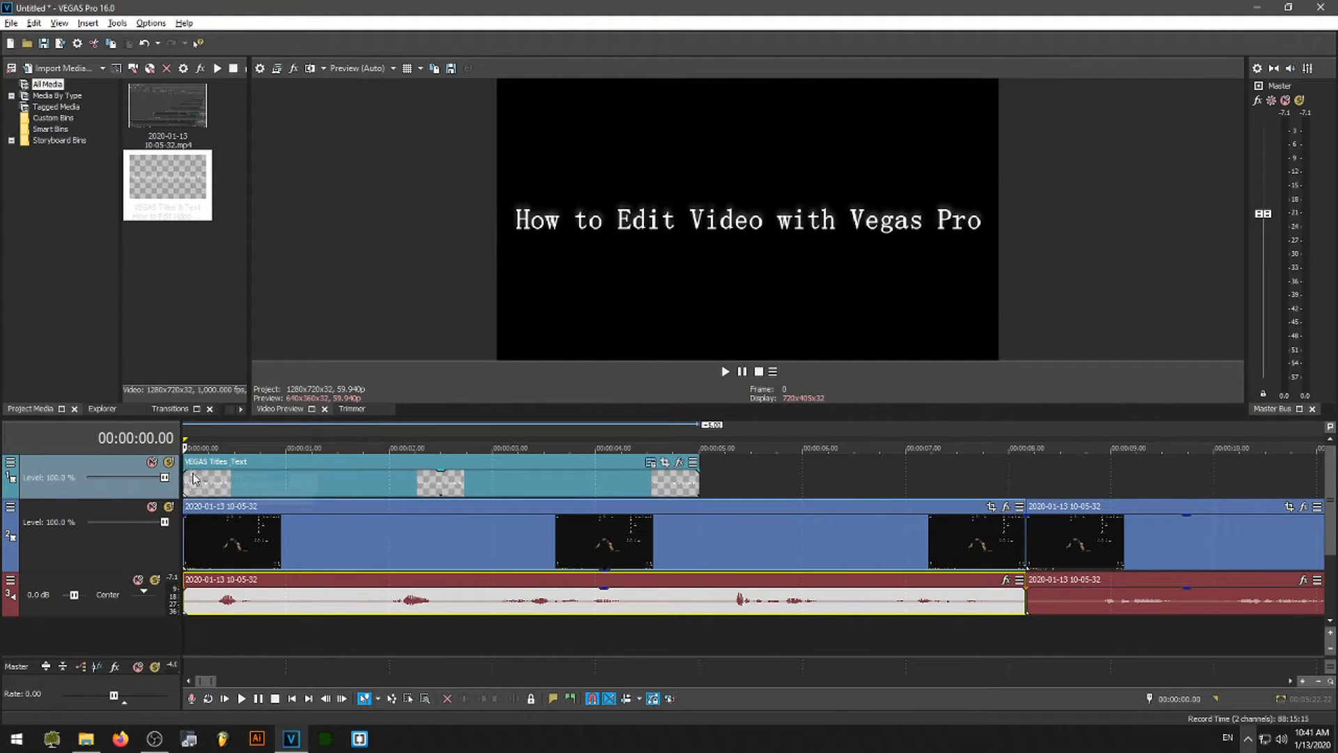
{"action": "scroll", "coordinate": [192, 479], "scroll_direction": "down", "scroll_amount": 2}
{"action": "left_click_drag", "start_coordinate": [183, 471], "coordinate": [283, 469]}
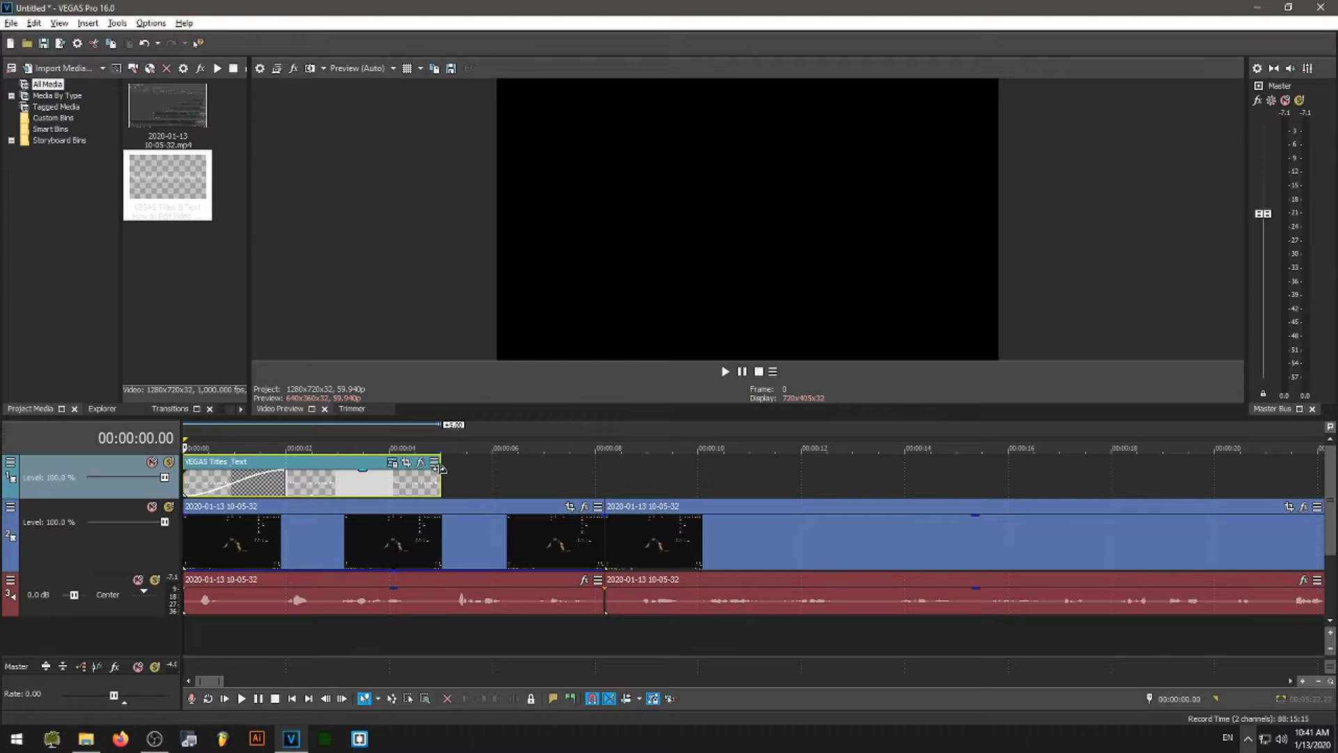
{"action": "left_click_drag", "start_coordinate": [439, 468], "coordinate": [377, 465]}
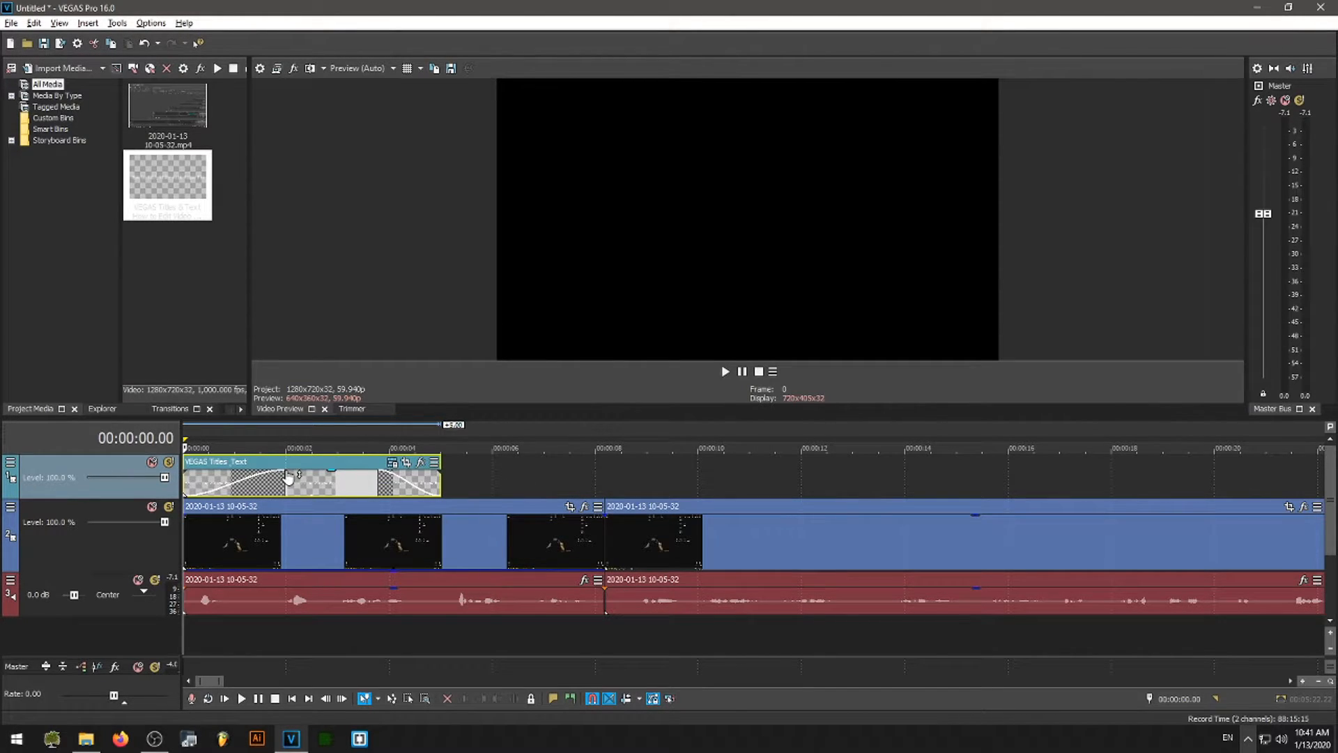
{"action": "left_click_drag", "start_coordinate": [286, 471], "coordinate": [299, 471]}
Step: Preview the title and extend its event to the end of the first clip, with a fade-out of about 2.3 seconds
{"action": "key", "text": "space"}
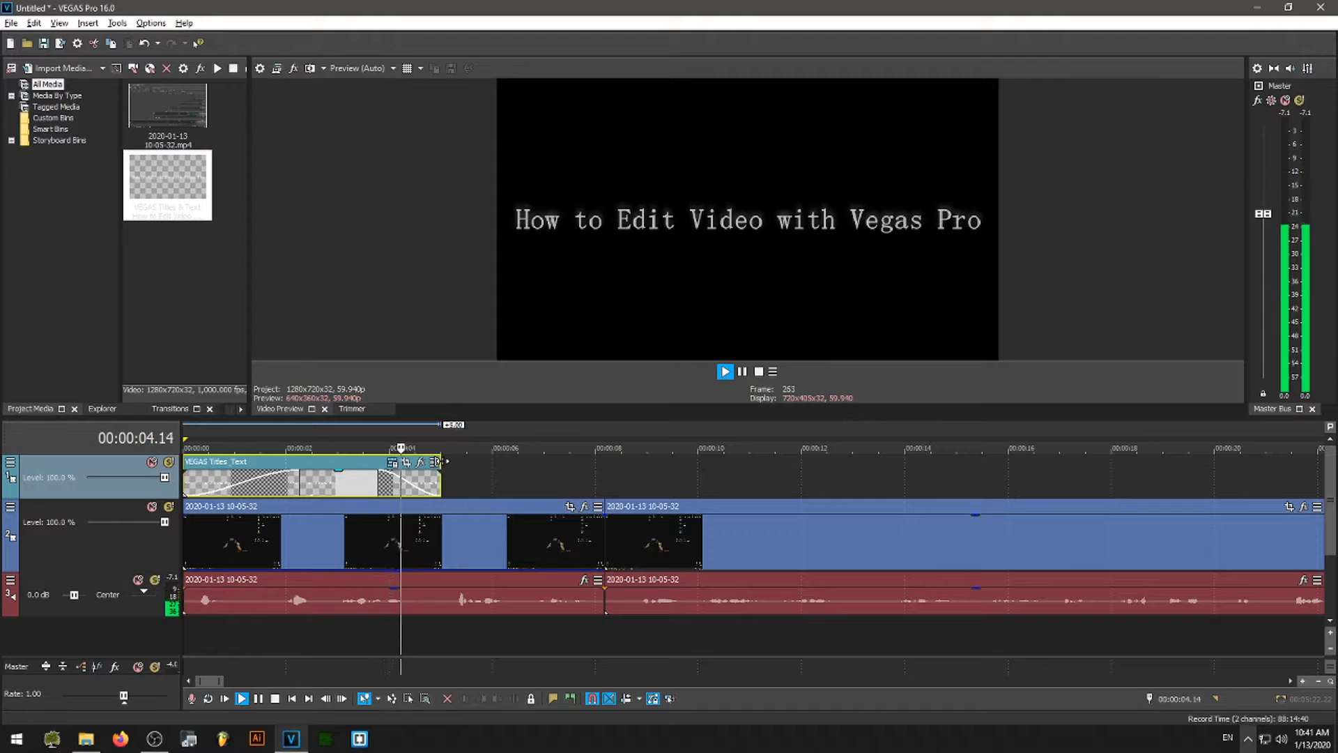
{"action": "key", "text": "space"}
{"action": "left_click_drag", "start_coordinate": [439, 463], "coordinate": [488, 478]}
{"action": "key", "text": "space"}
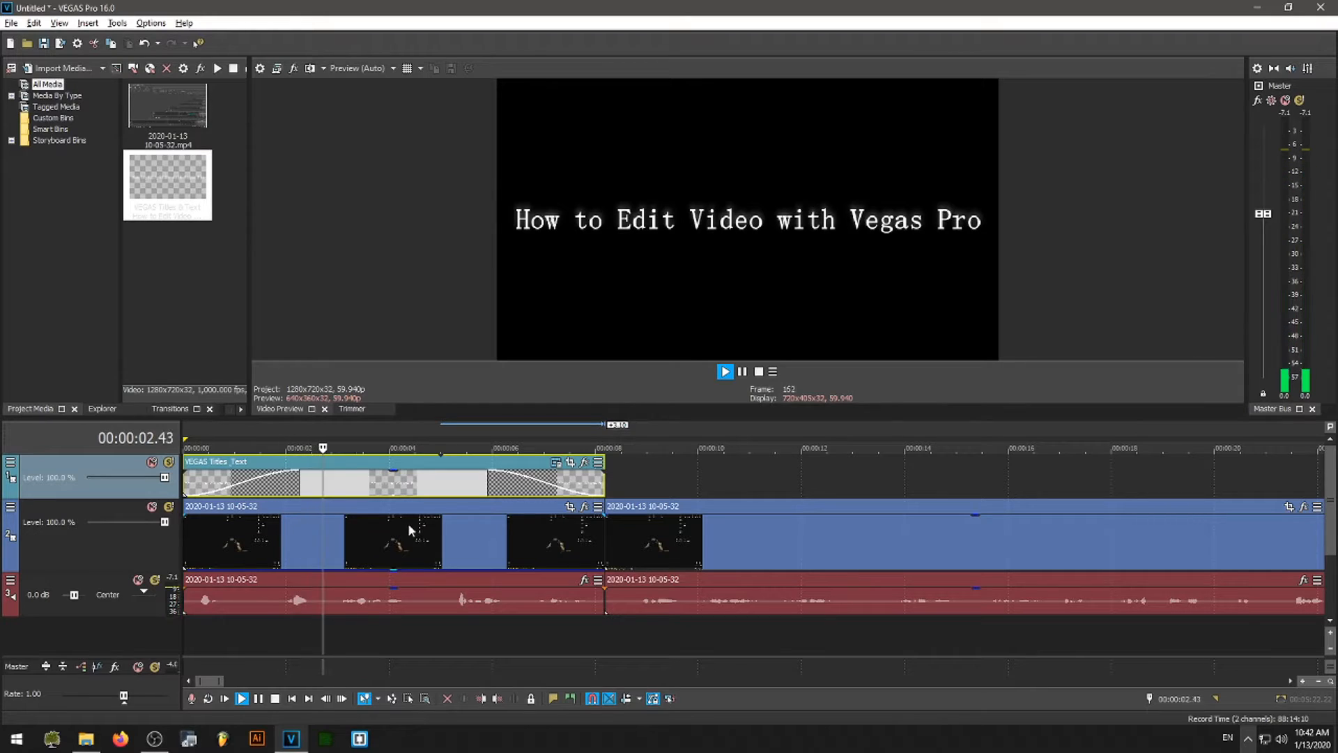
Step: Lengthen the title's fade-in to about 4.4 seconds and shorten its fade-out to about 1.3 seconds
{"action": "left_click_drag", "start_coordinate": [303, 476], "coordinate": [413, 480]}
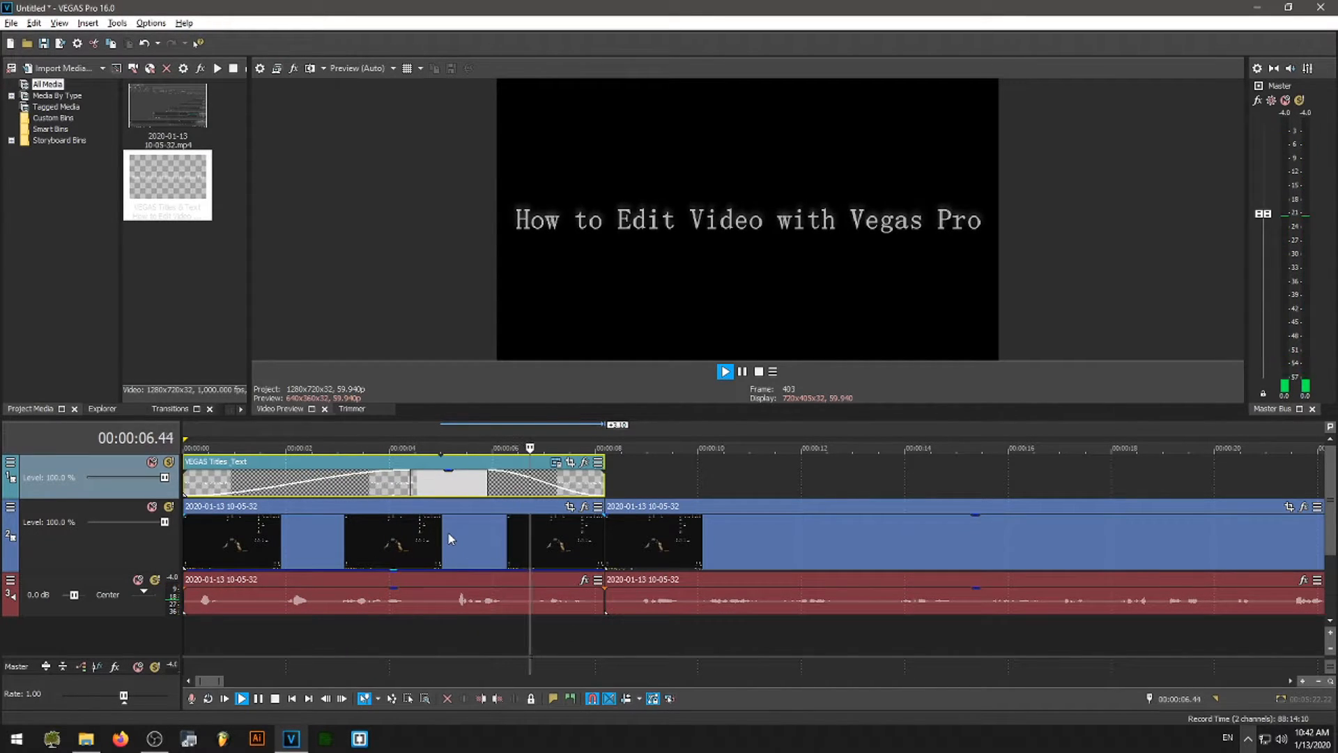
{"action": "key", "text": "space"}
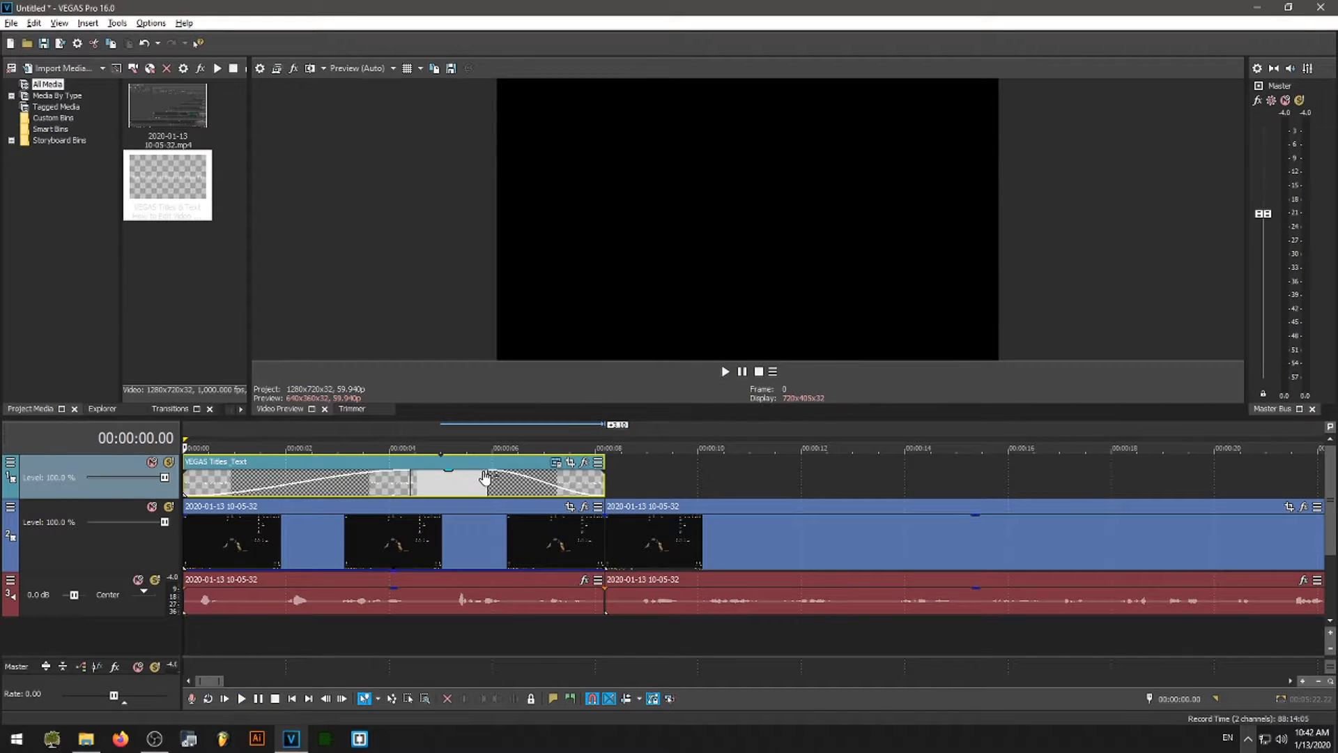
{"action": "left_click_drag", "start_coordinate": [489, 471], "coordinate": [536, 472]}
Step: Play back the title transition and add a fade-in of about 5.7 seconds to the second video clip
{"action": "key", "text": "space"}
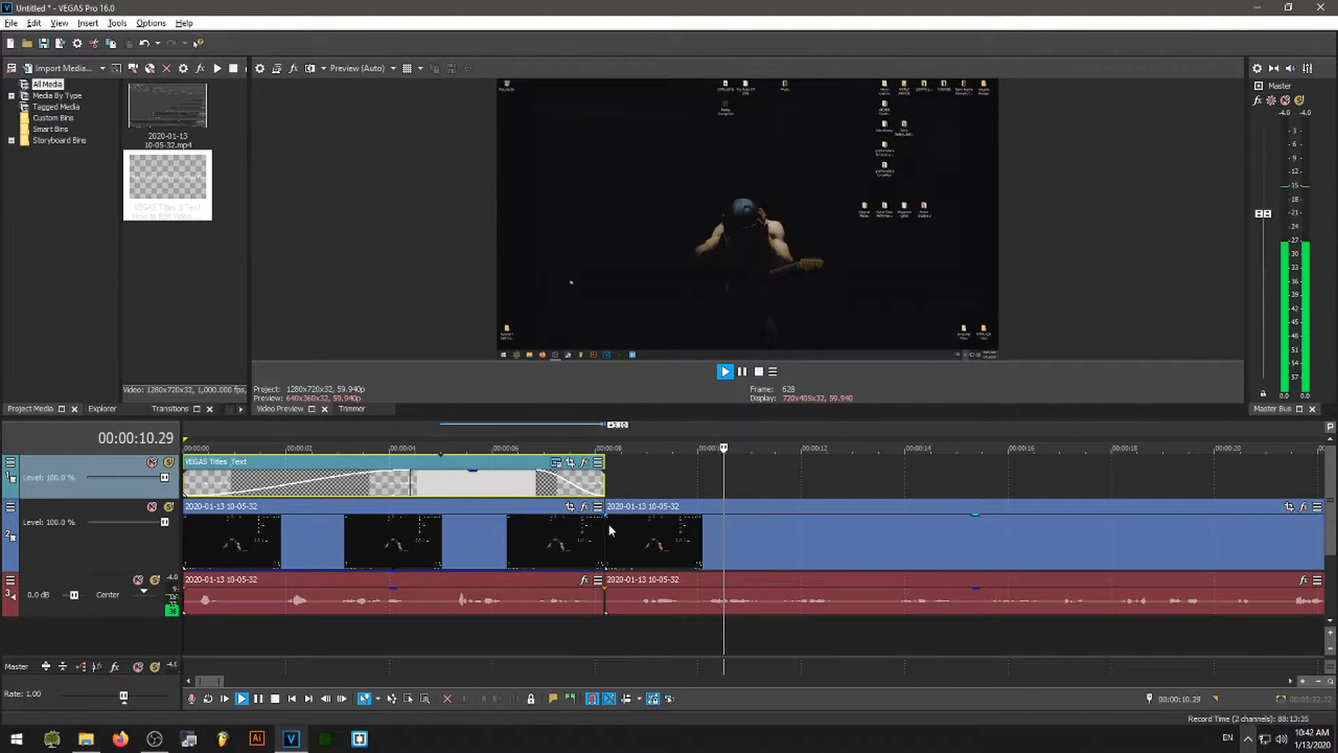
{"action": "key", "text": "space"}
{"action": "left_click_drag", "start_coordinate": [607, 516], "coordinate": [898, 516]}
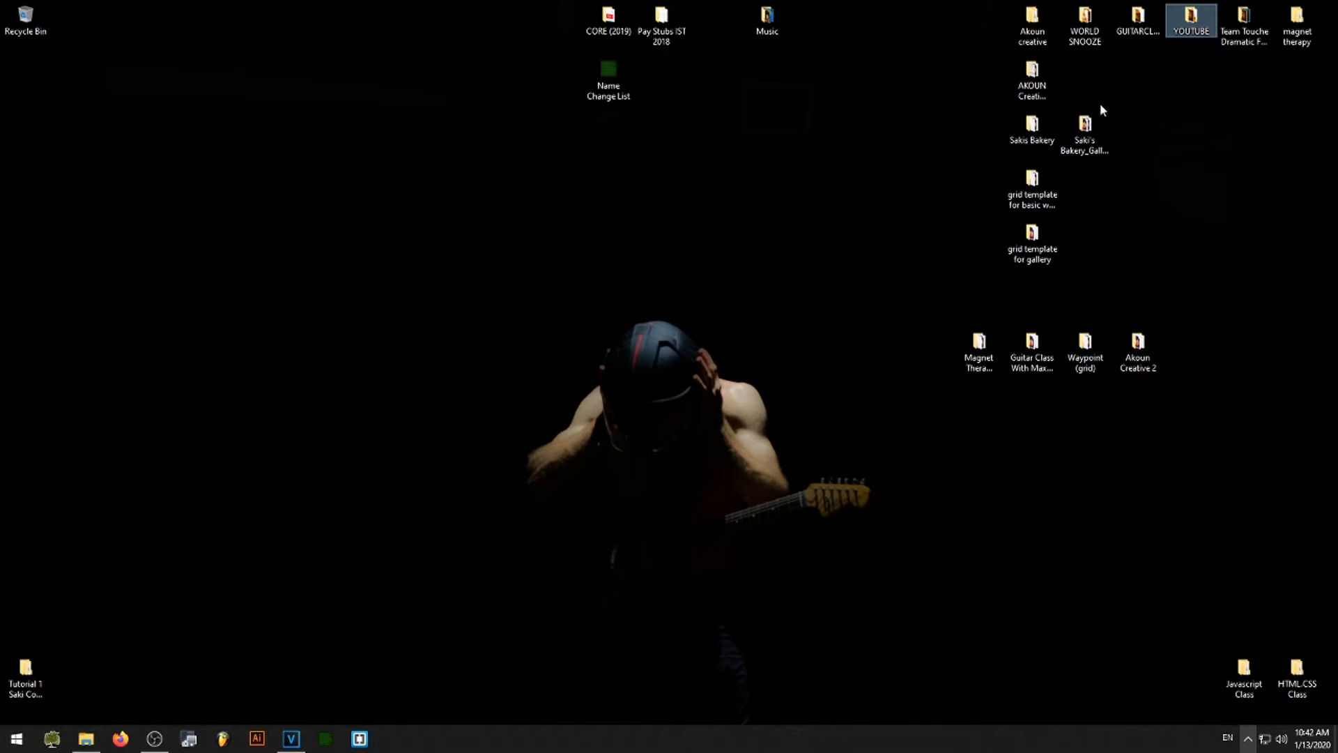
Step: Add the song "goodnight" from the tkdwn music folder to a new audio track at the start of the timeline
{"action": "left_click", "coordinate": [17, 739]}
{"action": "scroll", "coordinate": [70, 581], "scroll_direction": "down", "scroll_amount": 1}
{"action": "scroll", "coordinate": [70, 582], "scroll_direction": "up", "scroll_amount": 2}
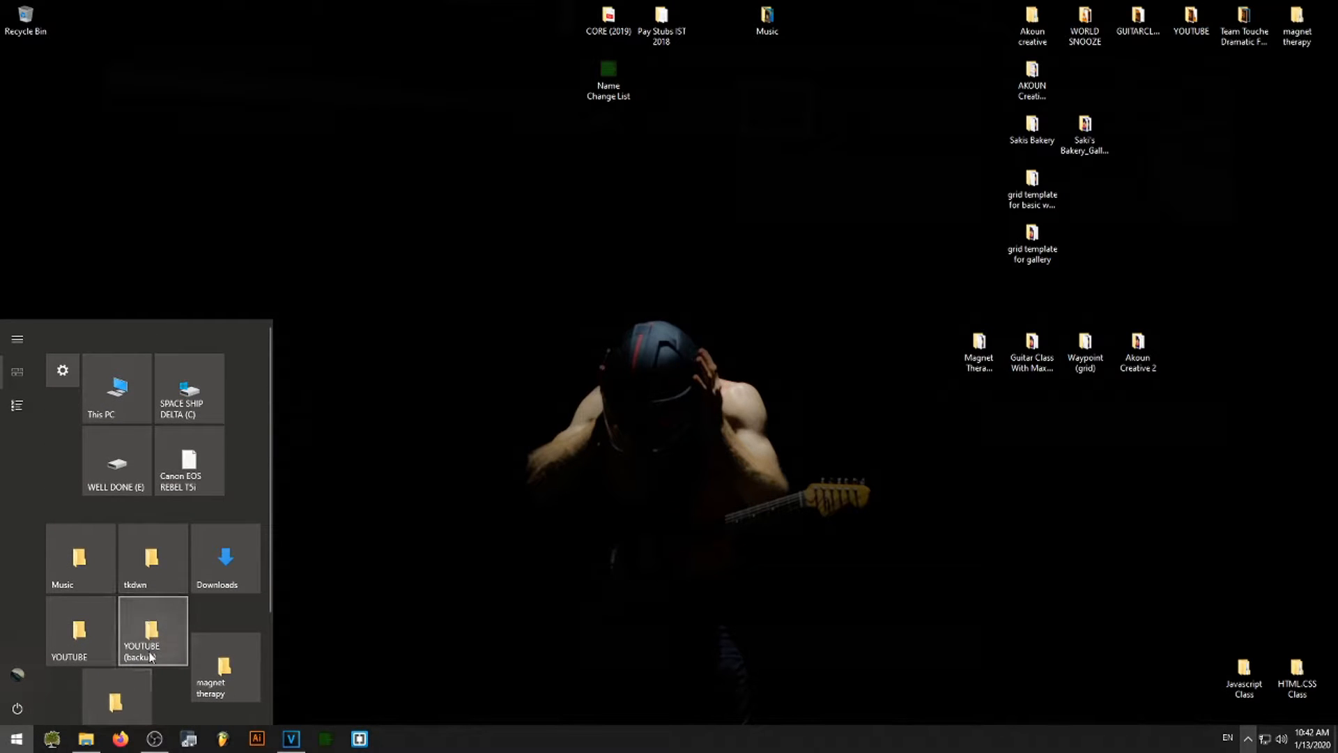
{"action": "left_click", "coordinate": [152, 561]}
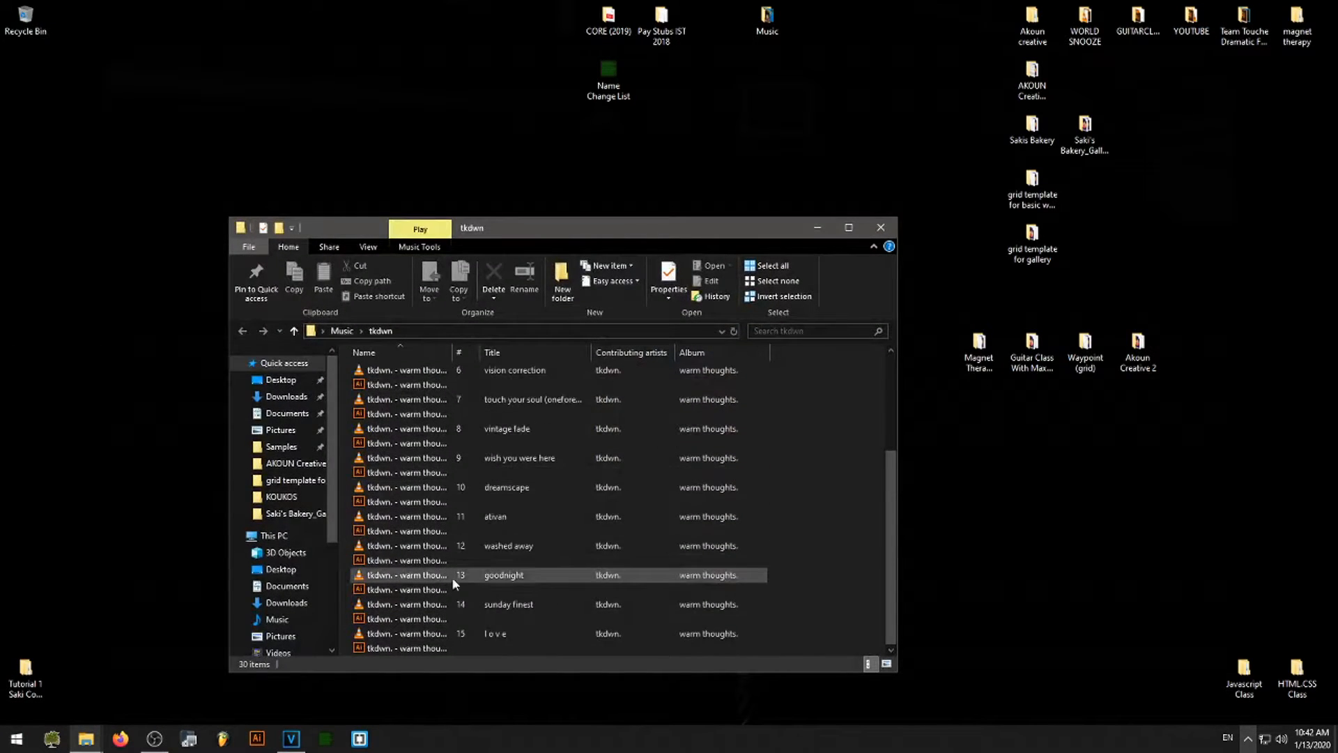
{"action": "left_click_drag", "start_coordinate": [442, 572], "coordinate": [679, 589]}
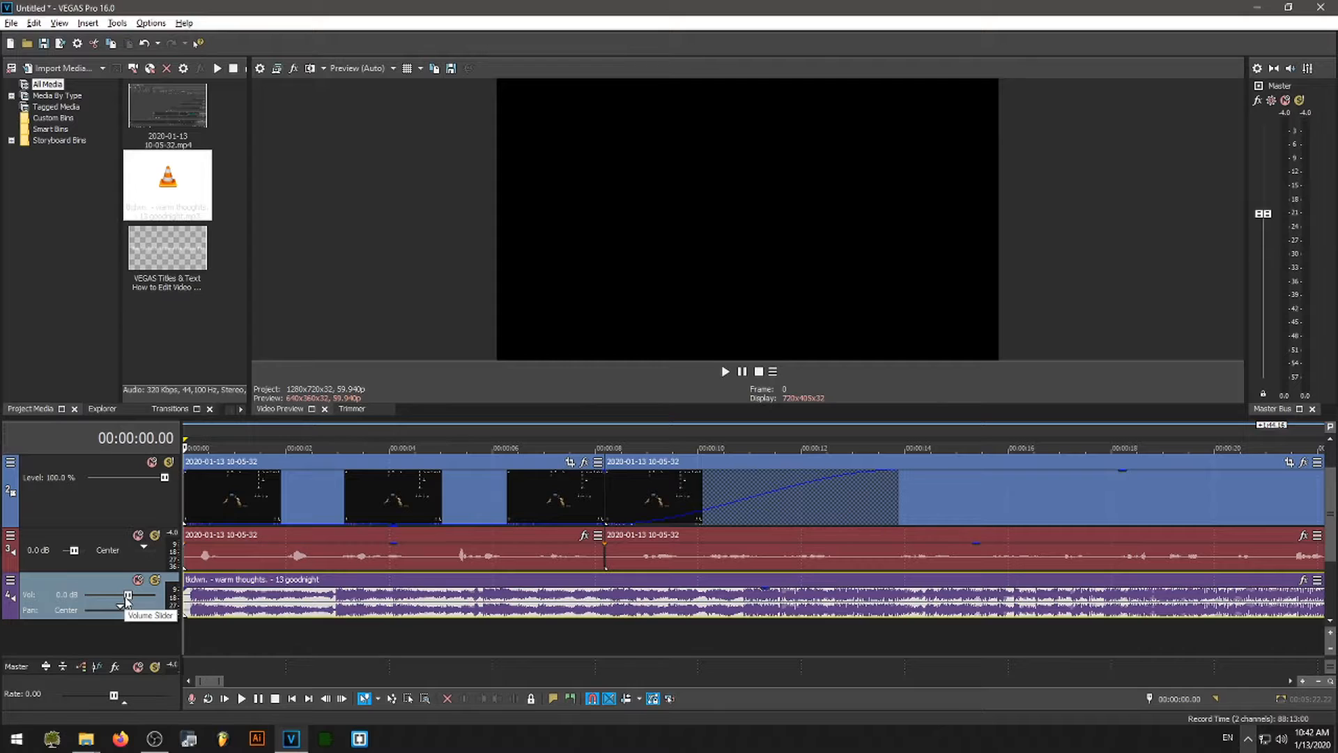
Step: Lower the music track's volume to about -28.5 dB while playing back the opening
{"action": "key", "text": "space"}
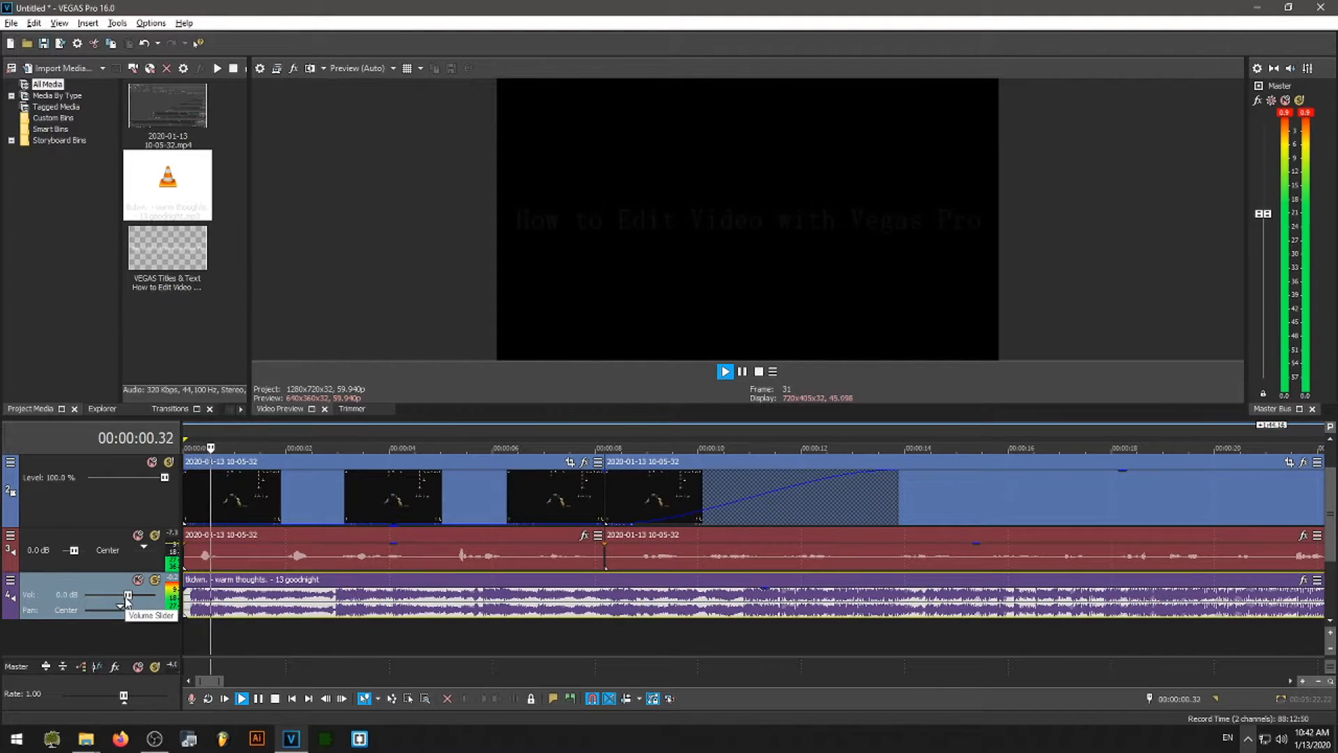
{"action": "key", "text": "space"}
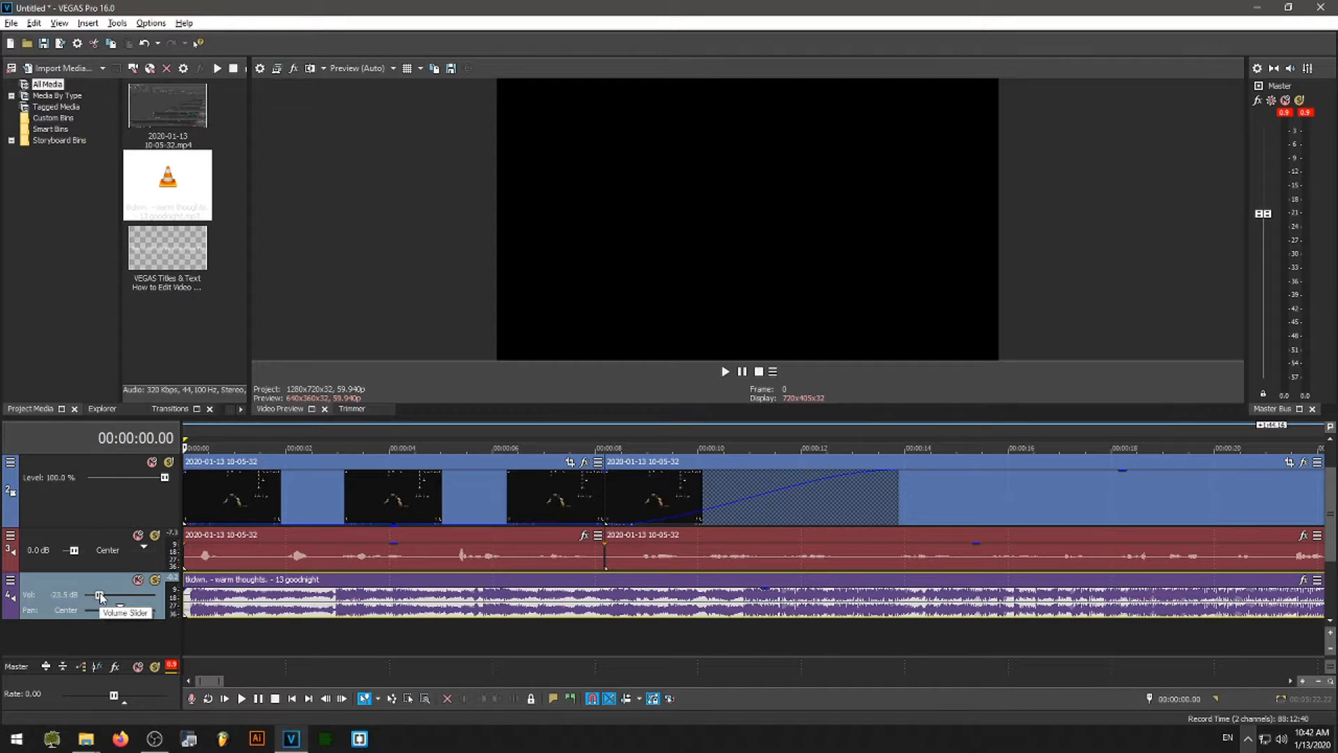
{"action": "key", "text": "space"}
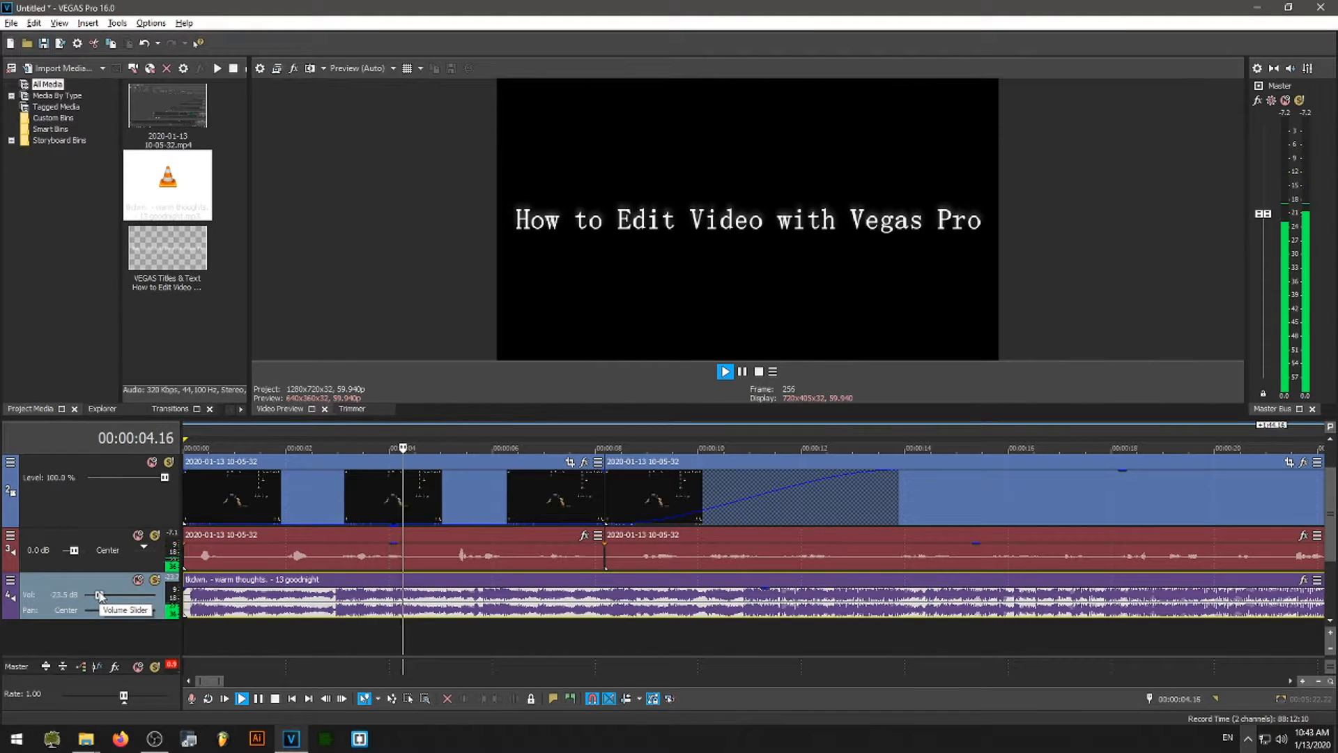
{"action": "left_click_drag", "start_coordinate": [101, 595], "coordinate": [96, 595]}
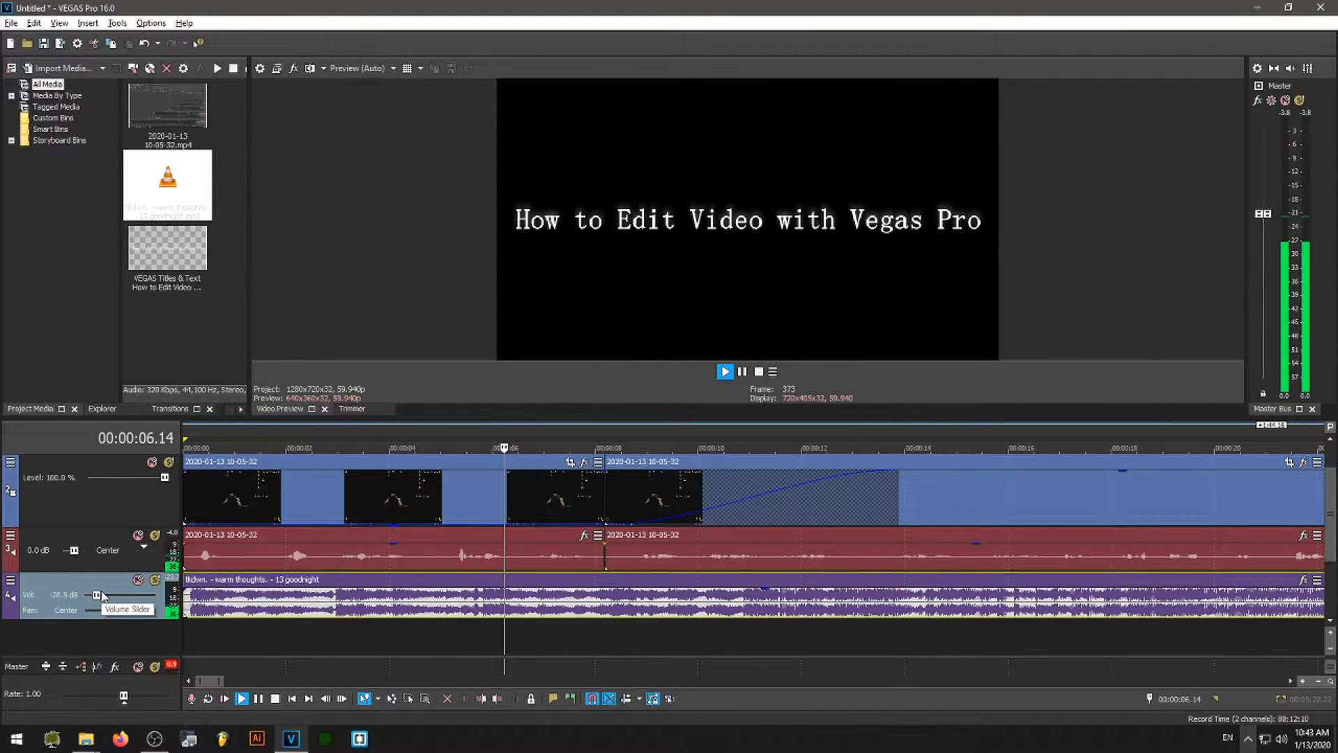
{"action": "key", "text": "space"}
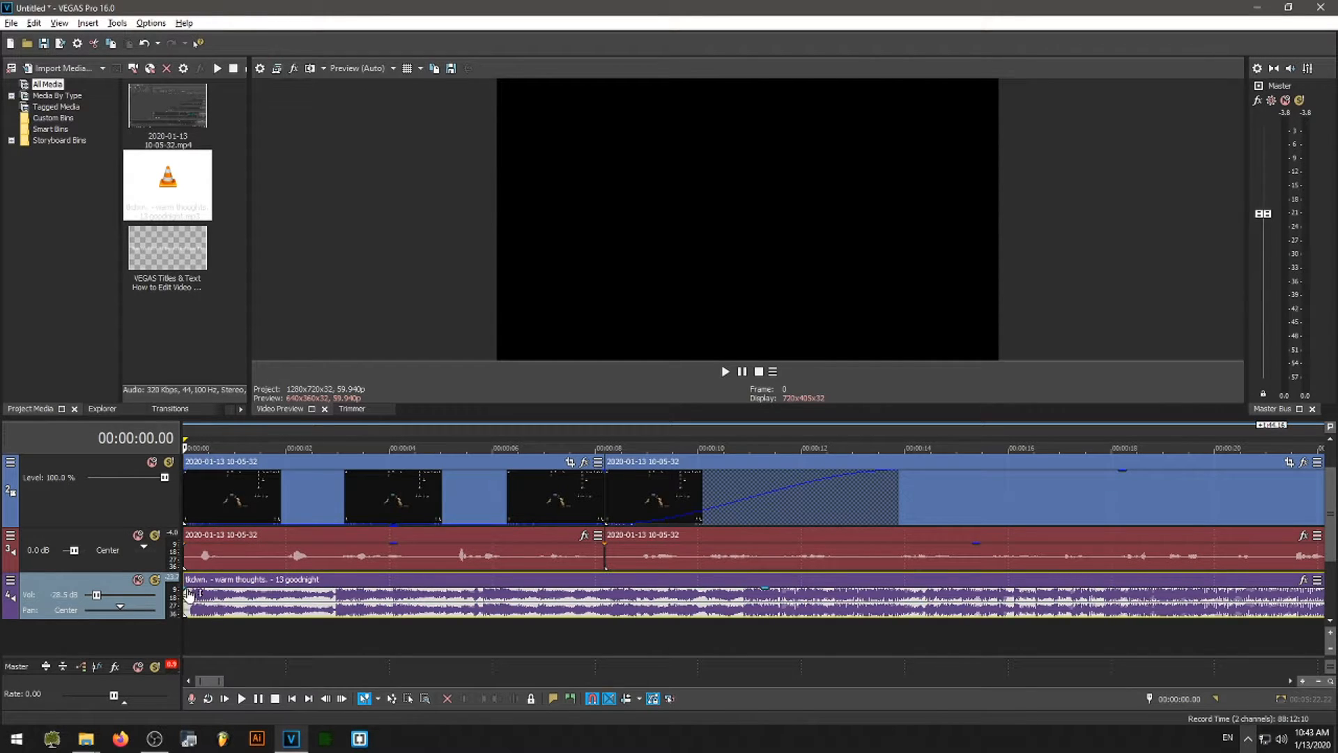
Step: Add a fade-in with an offset of 00:00:11.30 to the music and play back the opening
{"action": "left_click_drag", "start_coordinate": [188, 594], "coordinate": [772, 584]}
{"action": "key", "text": "space"}
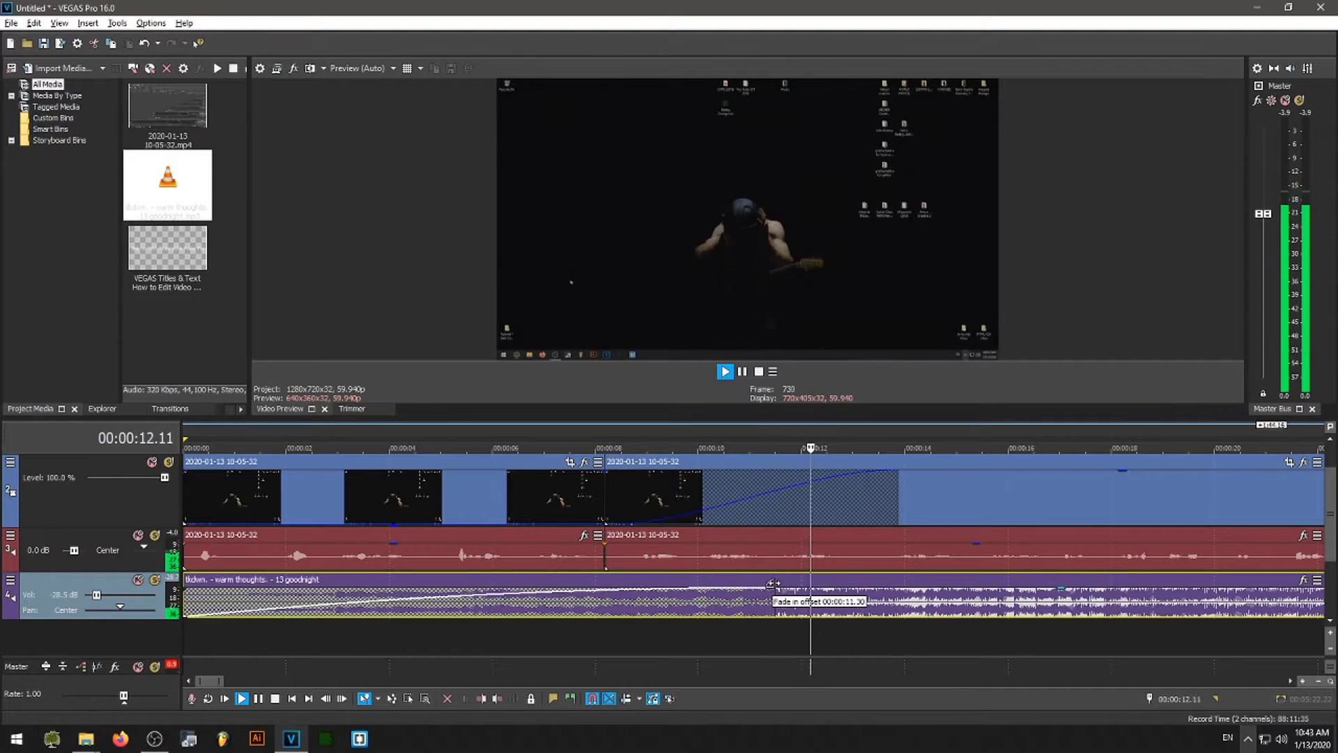
{"action": "key", "text": "space"}
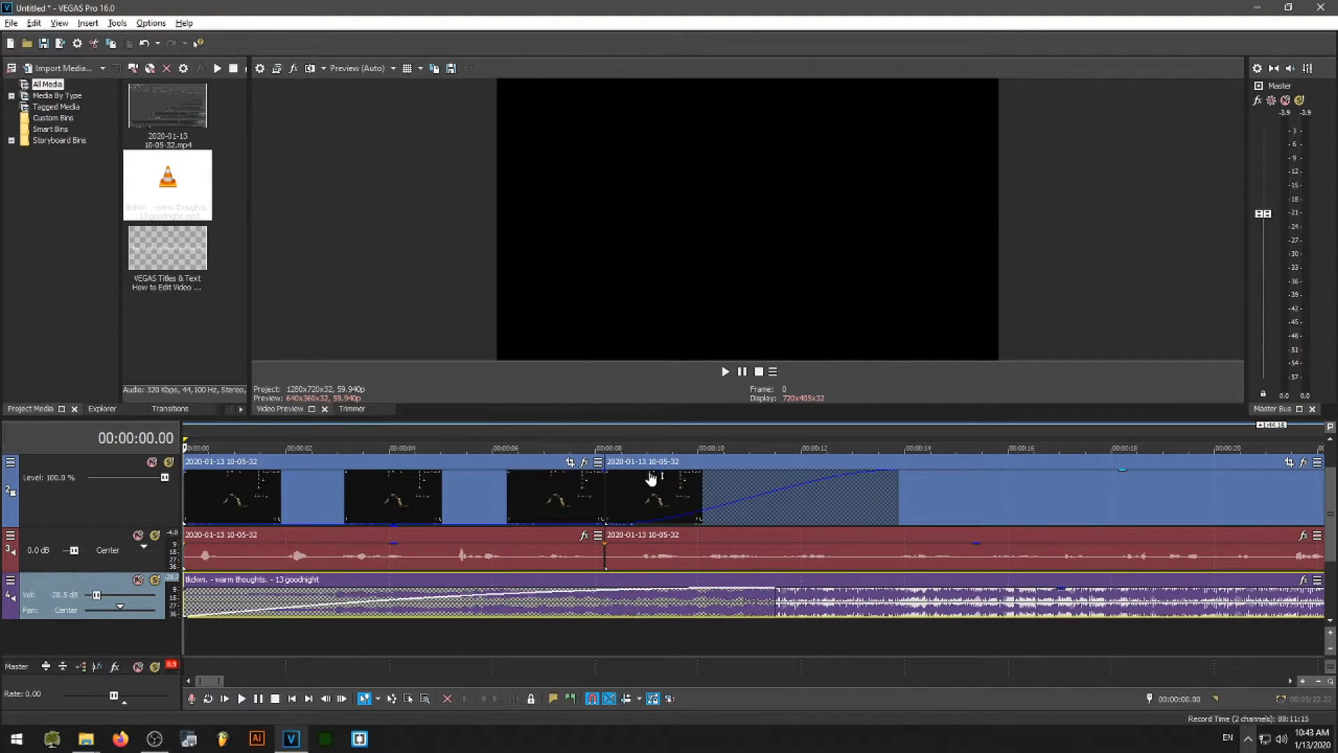
Step: Try moving the second clip to the end of the music's fade-in, and move it back against the first clip
{"action": "key", "text": "space"}
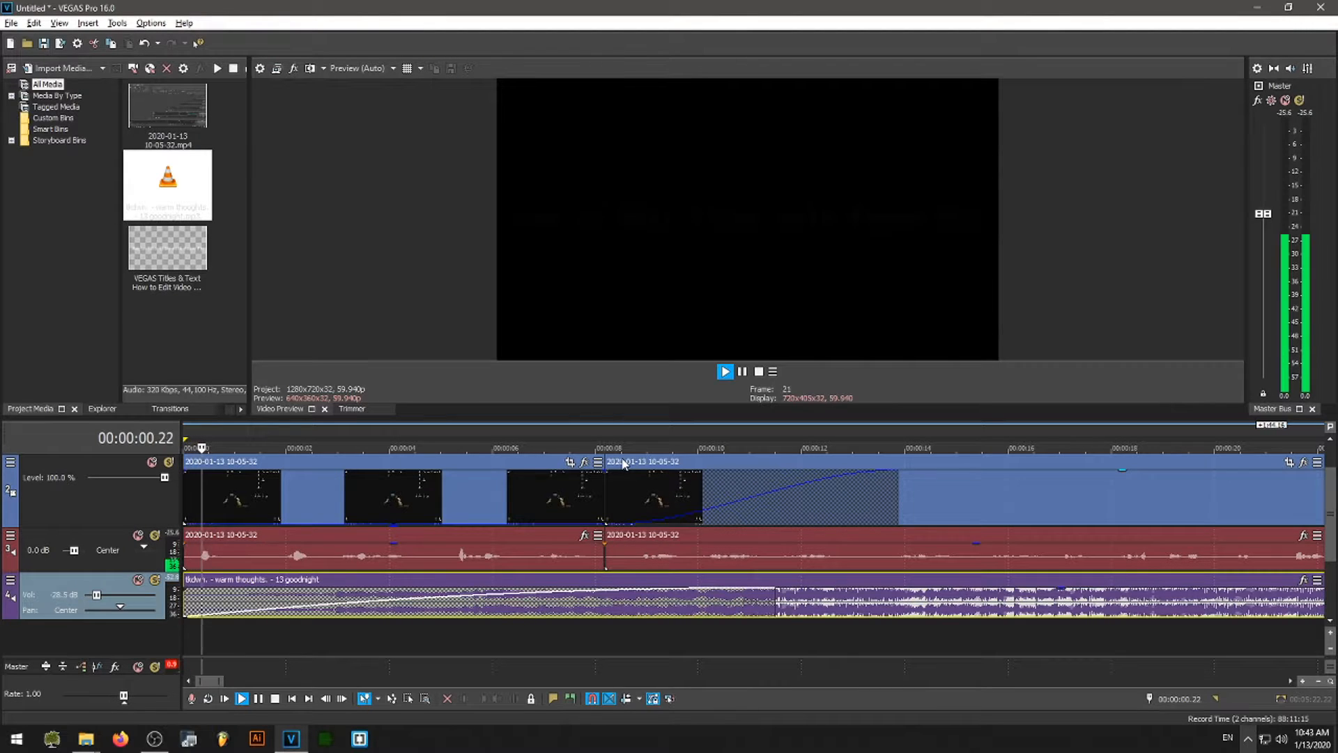
{"action": "left_click_drag", "start_coordinate": [627, 462], "coordinate": [798, 471]}
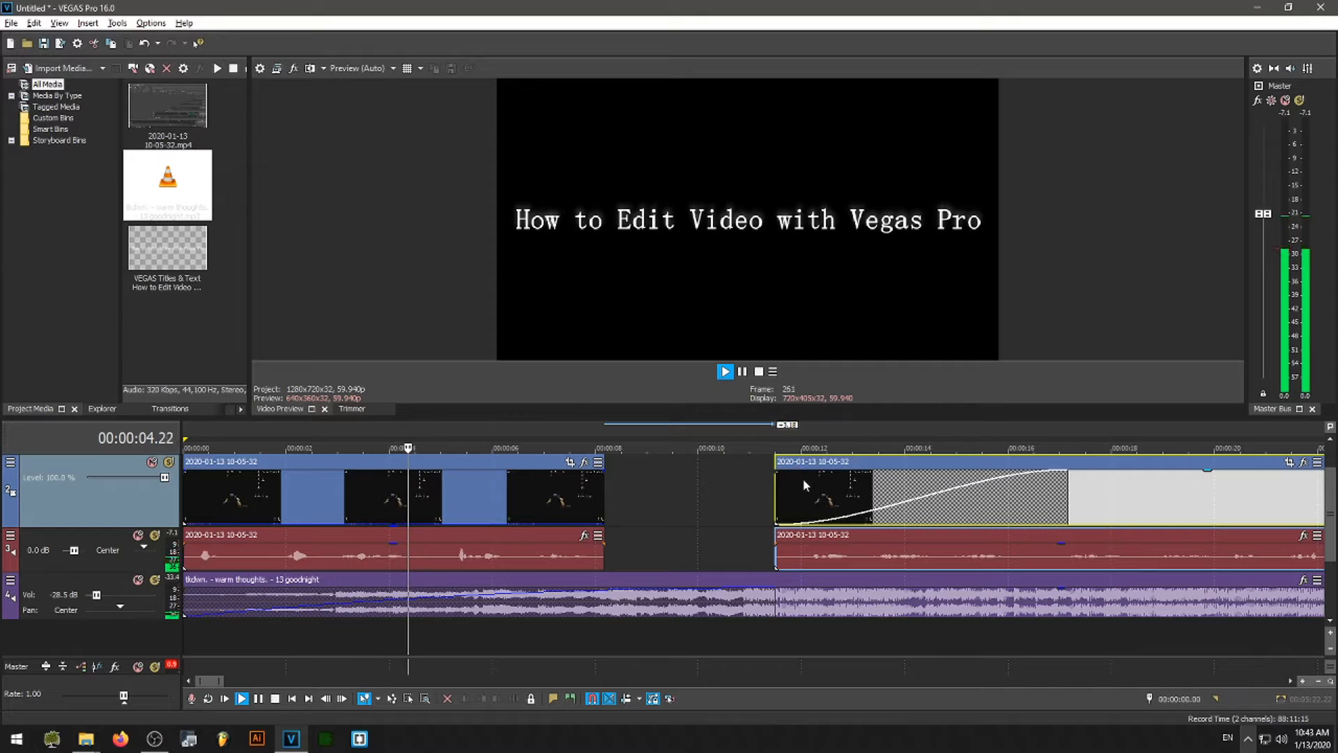
{"action": "left_click_drag", "start_coordinate": [800, 474], "coordinate": [635, 466]}
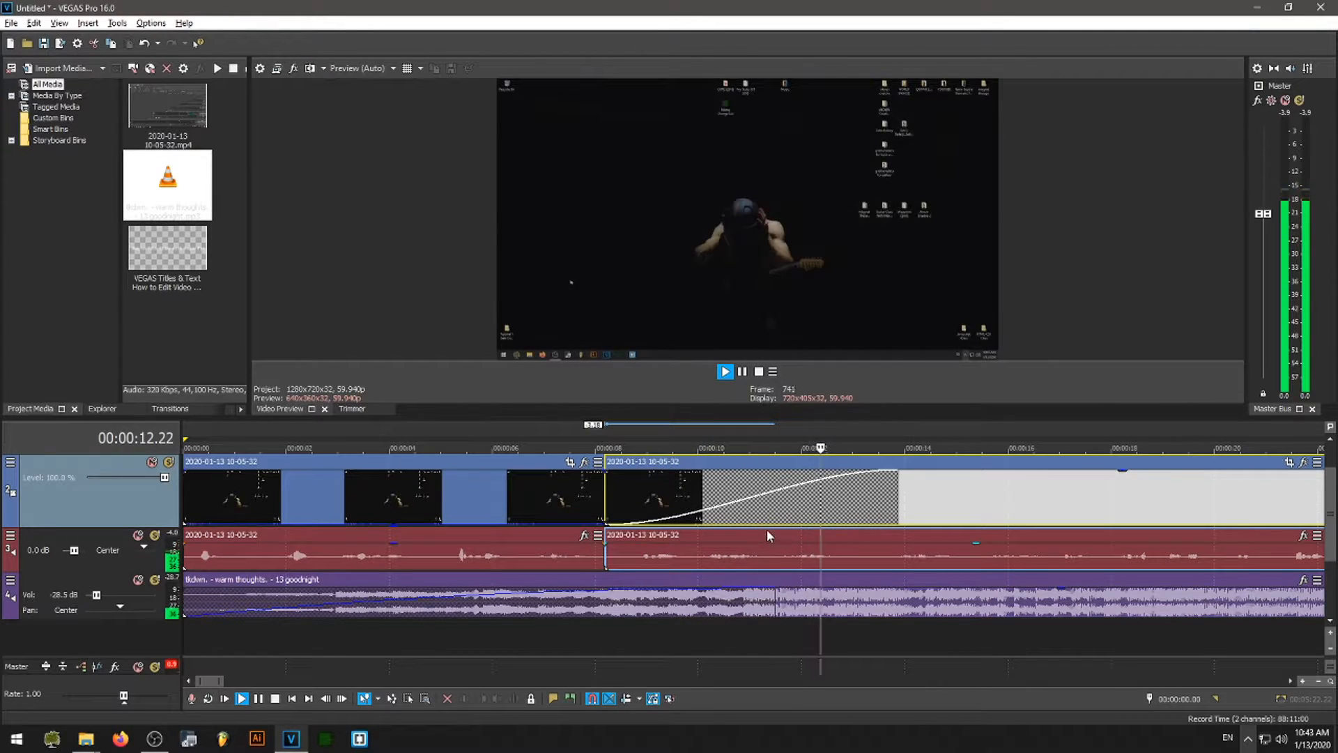
Step: Split the second clip at 00:00:18.06, delete the part before the cut and close the gap to the first clip
{"action": "scroll", "coordinate": [787, 532], "scroll_direction": "down", "scroll_amount": 2}
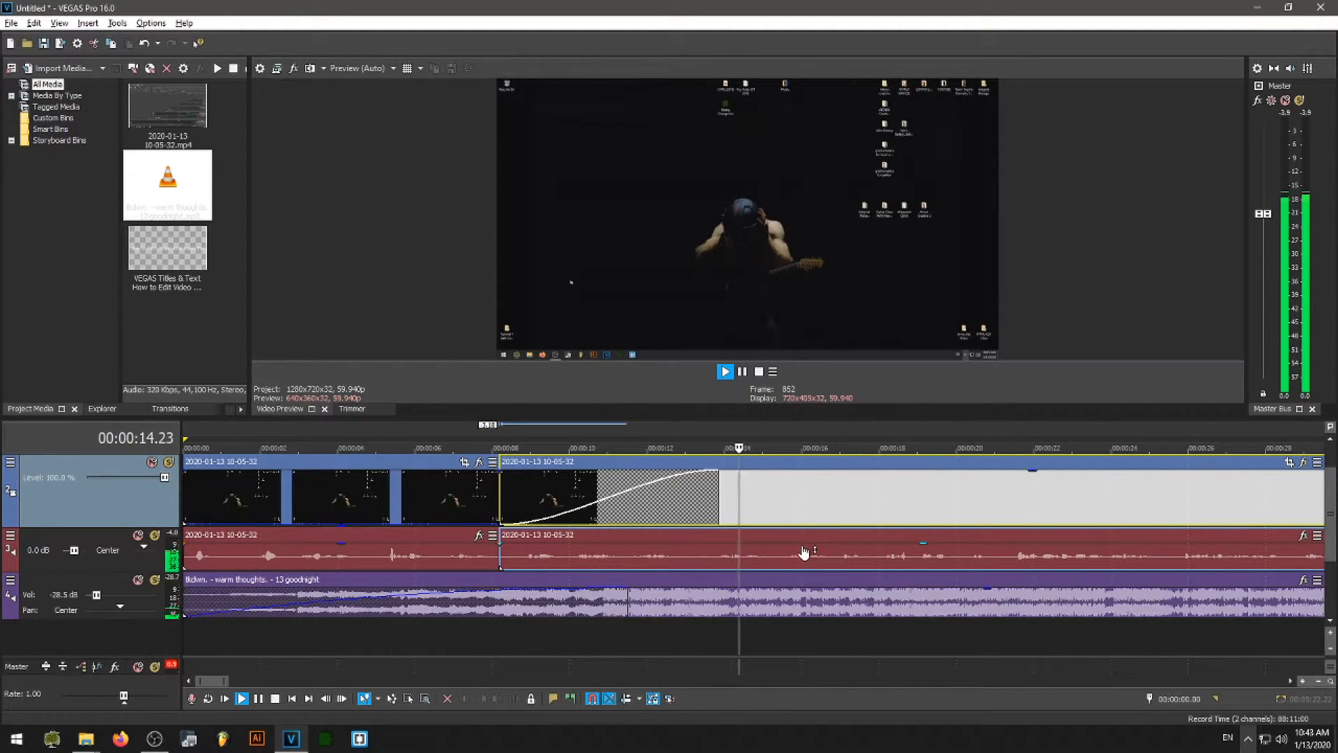
{"action": "left_click", "coordinate": [917, 539]}
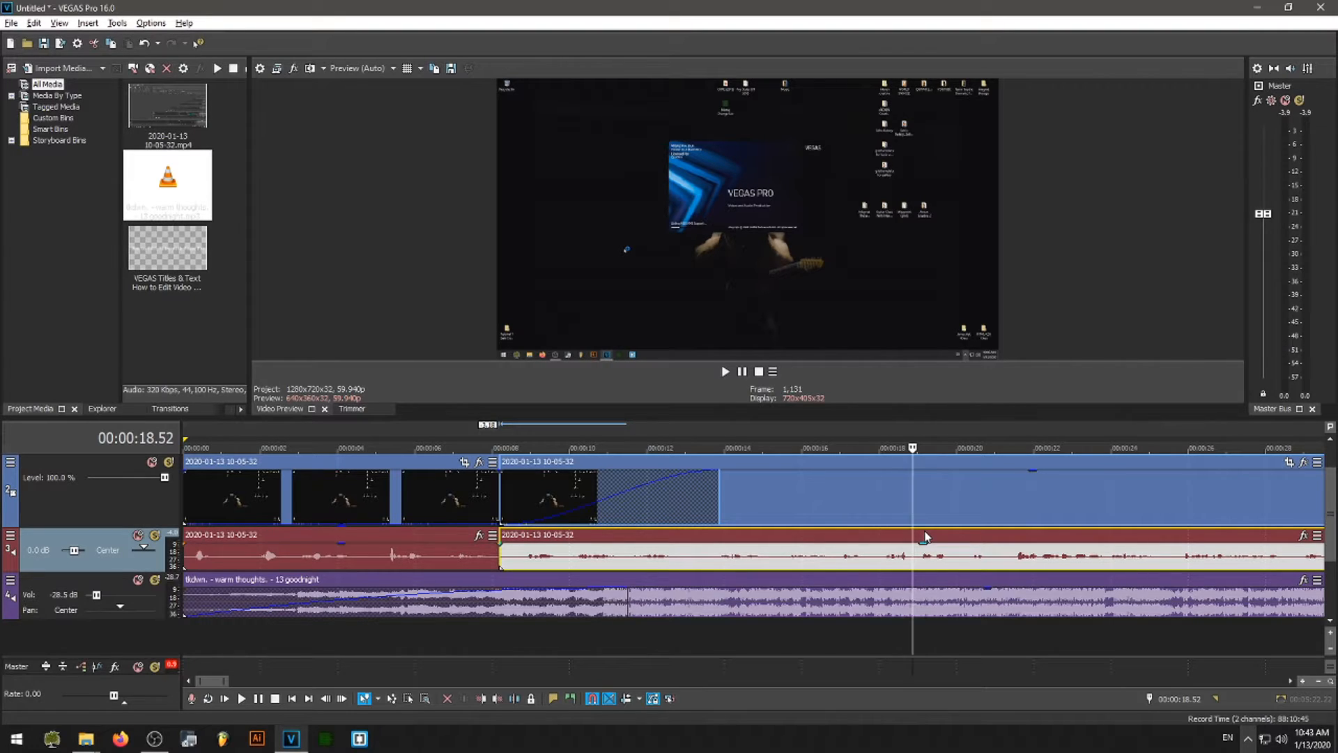
{"action": "left_click", "coordinate": [883, 539]}
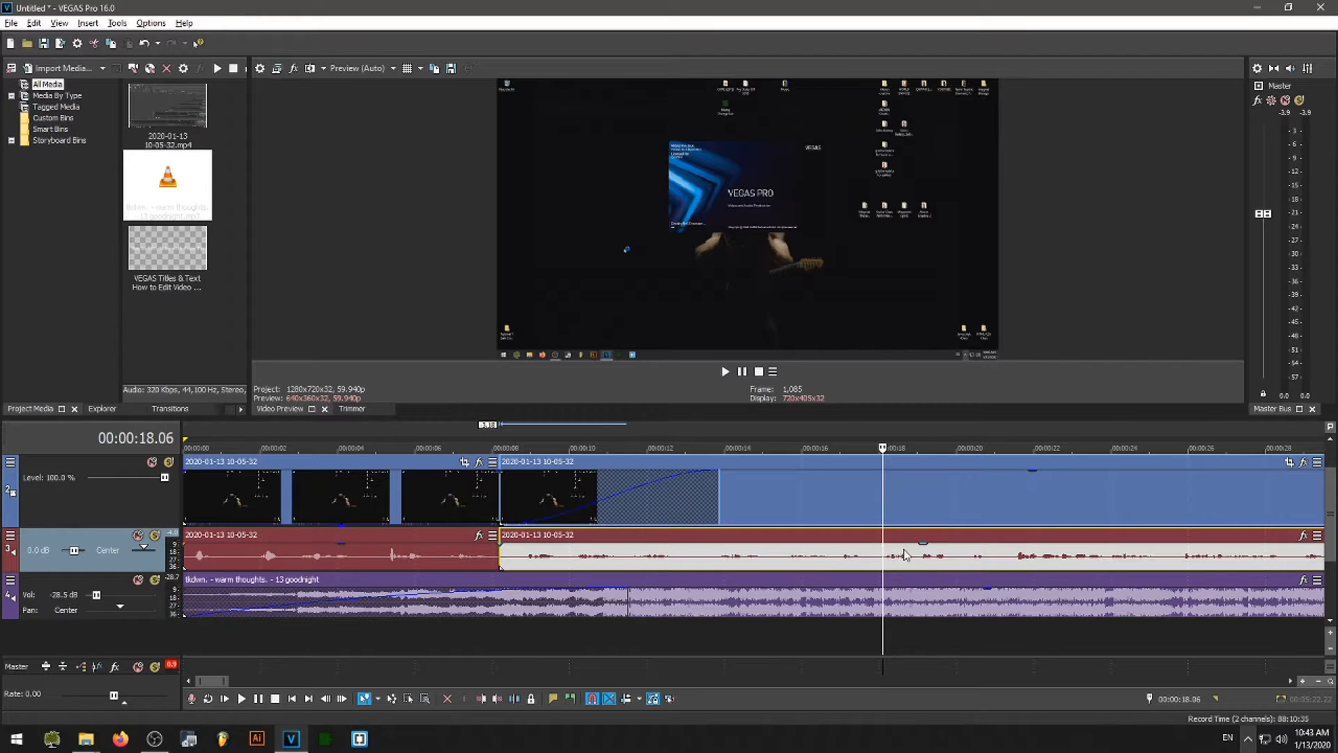
{"action": "key", "text": "space"}
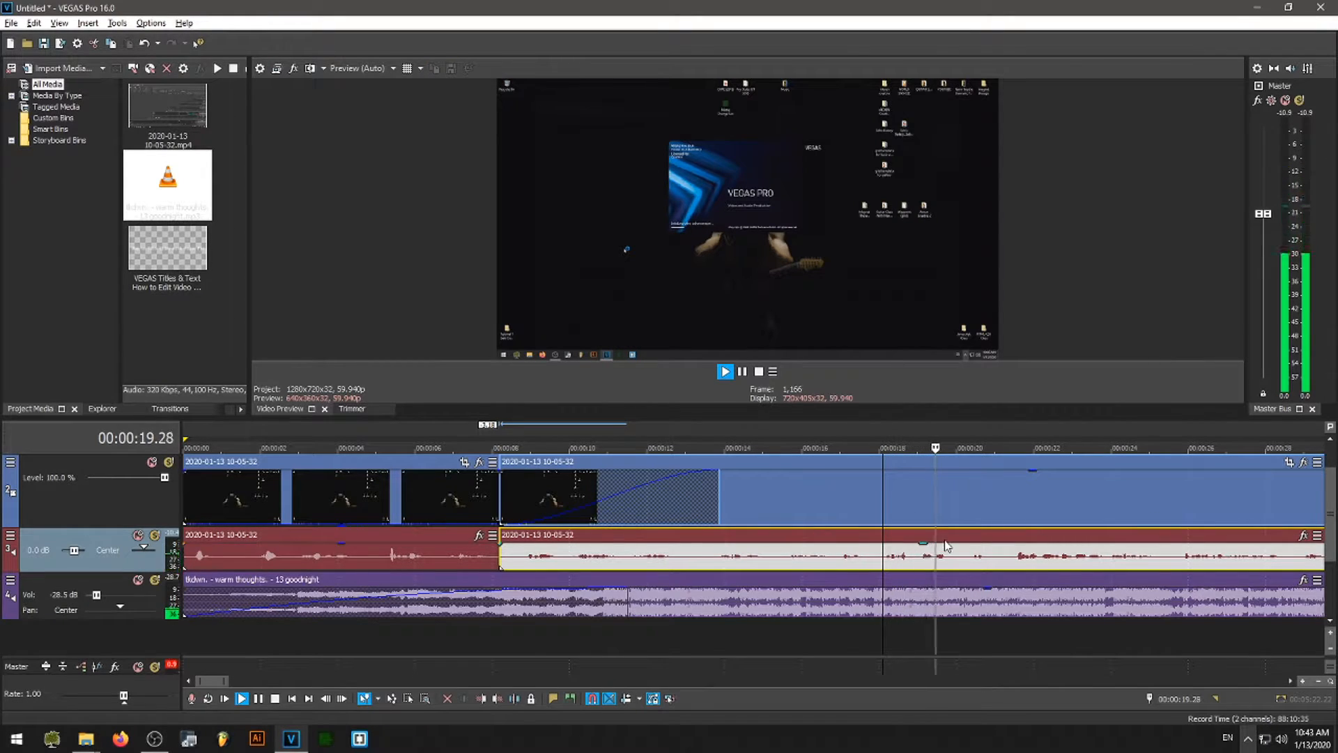
{"action": "key", "text": "space"}
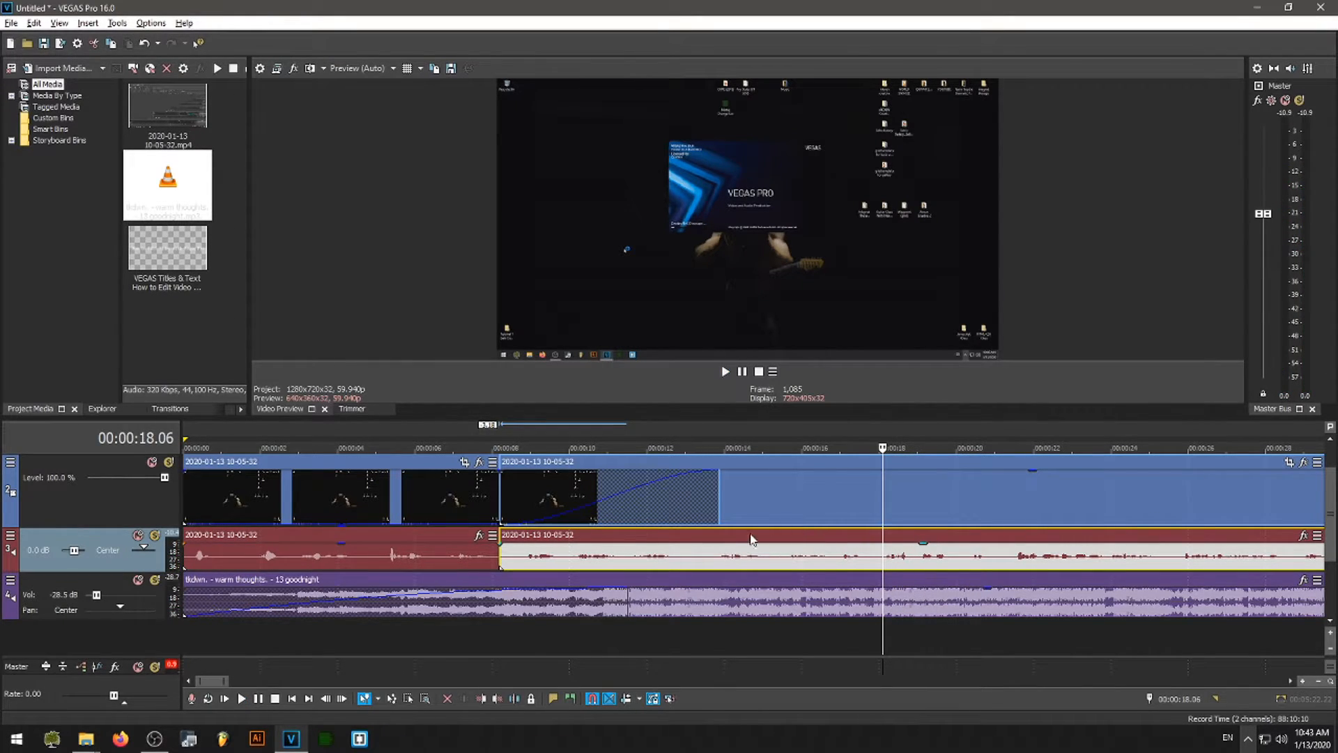
{"action": "key", "text": "s"}
{"action": "left_click", "coordinate": [819, 534]}
{"action": "key", "text": "Delete"}
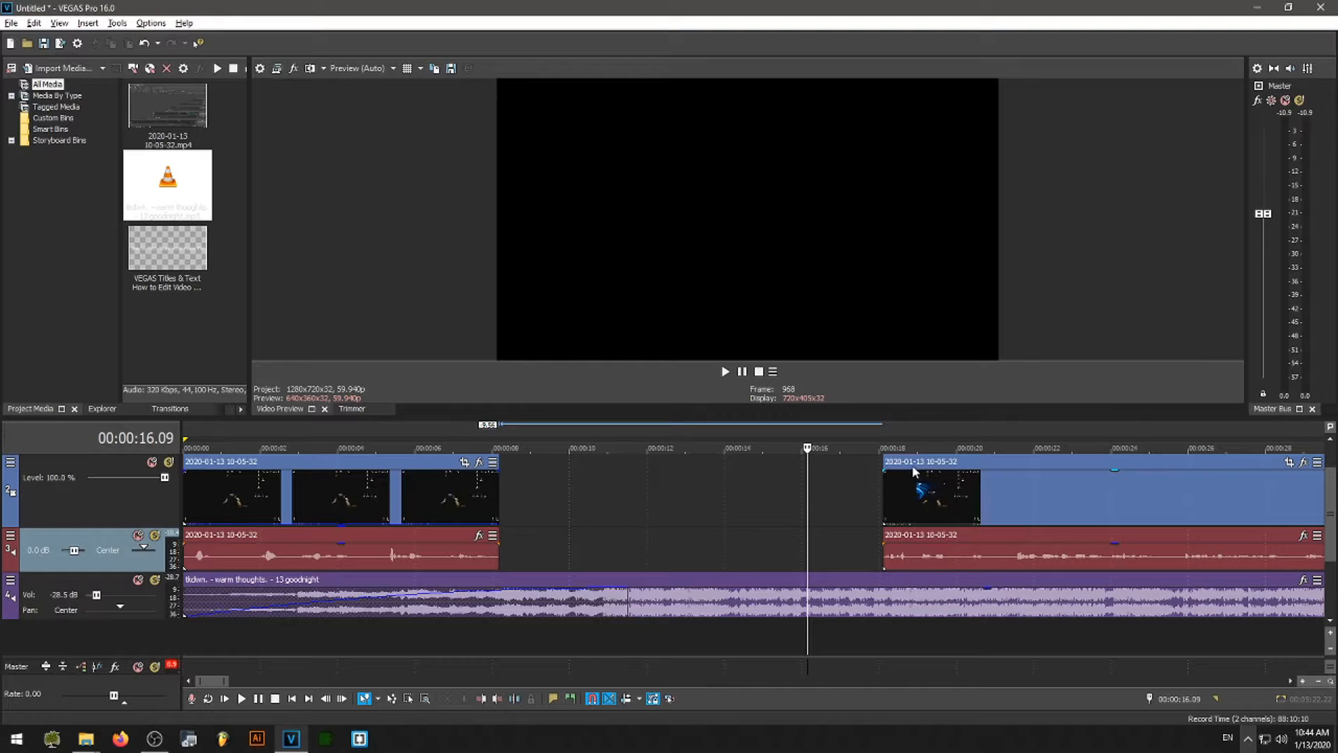
{"action": "key", "text": "f"}
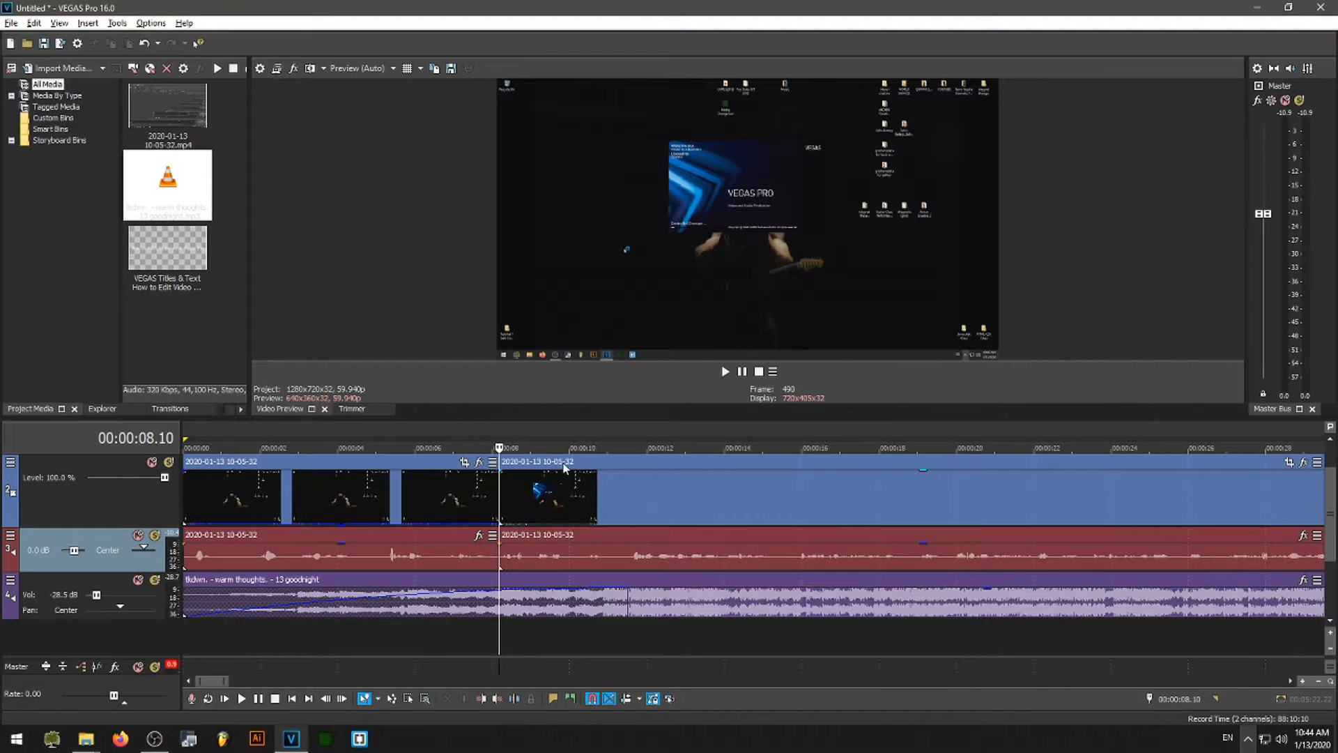
Step: Add a video fade-in to the second clip, ending where the music's fade-in ends, while playing back the cut
{"action": "left_click", "coordinate": [480, 447]}
{"action": "key", "text": "space"}
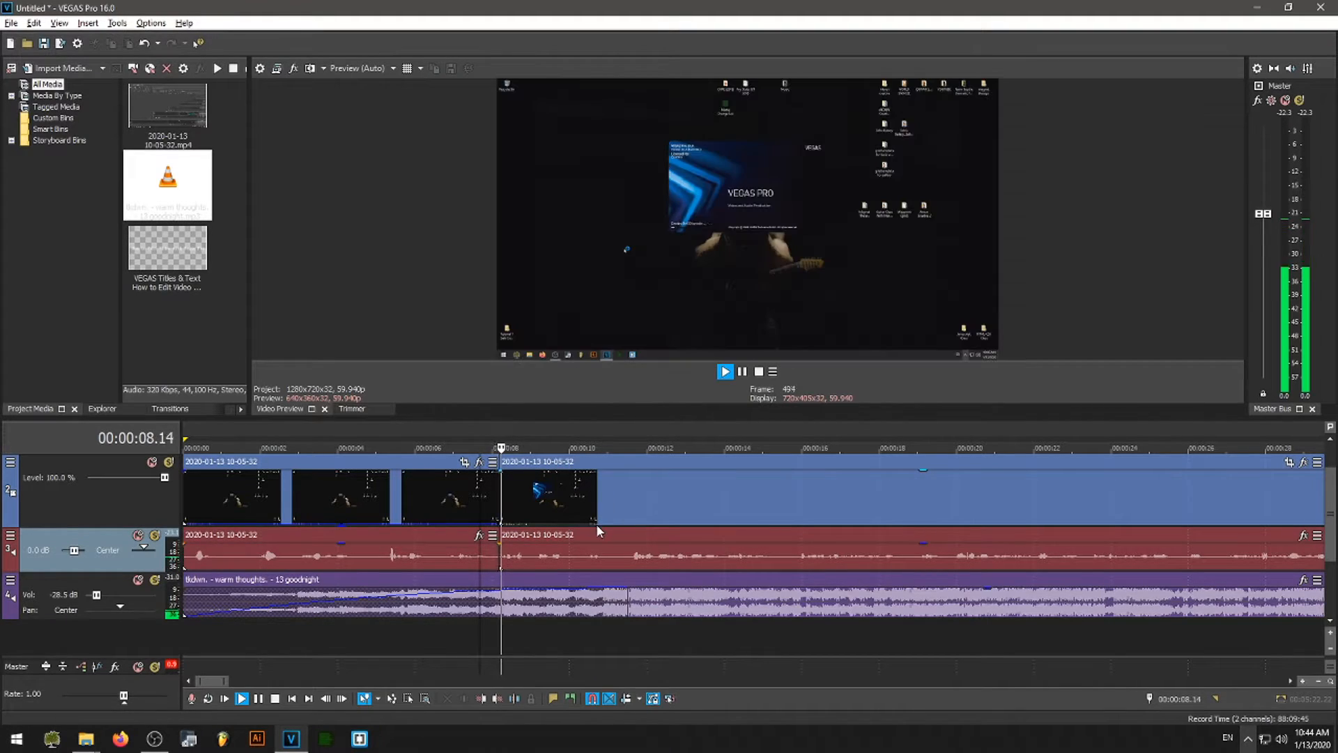
{"action": "left_click_drag", "start_coordinate": [505, 477], "coordinate": [634, 486]}
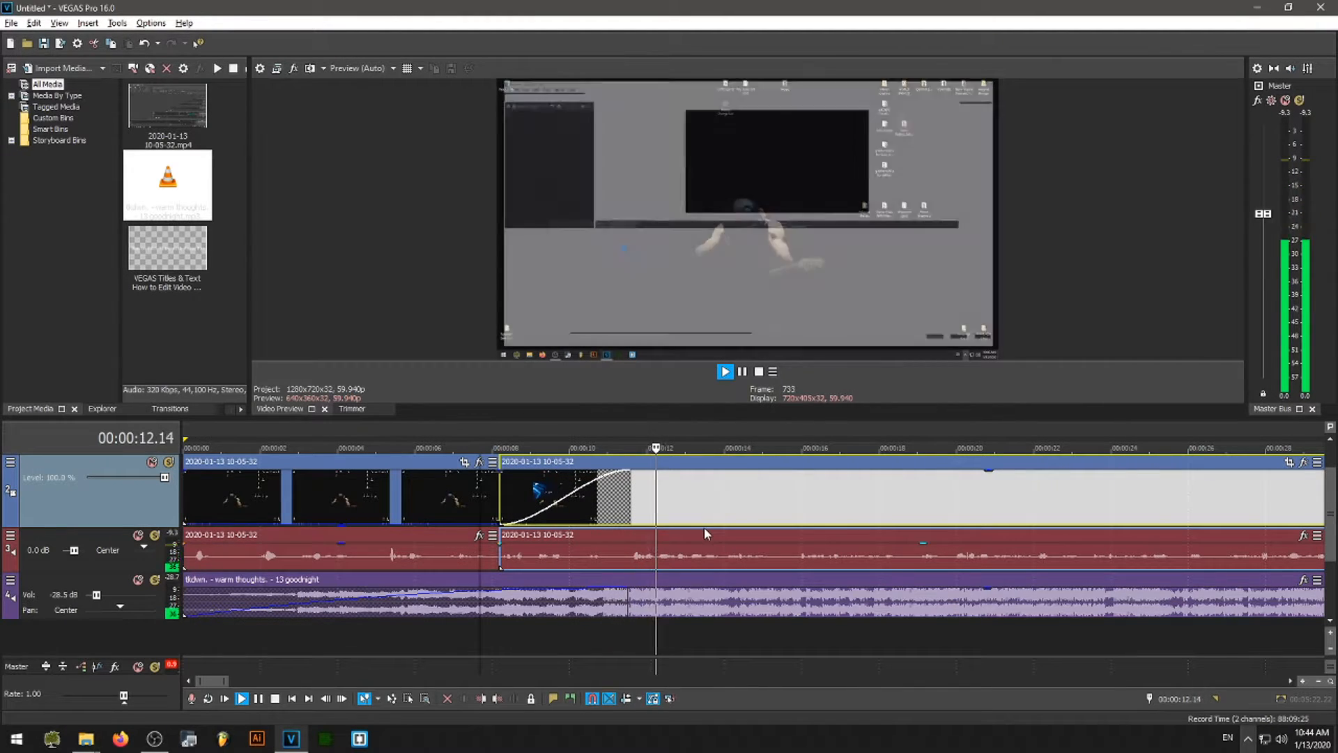
Step: Lower the music track's volume to about -30.5 dB
{"action": "scroll", "coordinate": [851, 522], "scroll_direction": "down", "scroll_amount": 3}
{"action": "scroll", "coordinate": [854, 523], "scroll_direction": "up", "scroll_amount": 3}
{"action": "scroll", "coordinate": [853, 525], "scroll_direction": "down", "scroll_amount": 3}
{"action": "scroll", "coordinate": [837, 526], "scroll_direction": "up", "scroll_amount": 2}
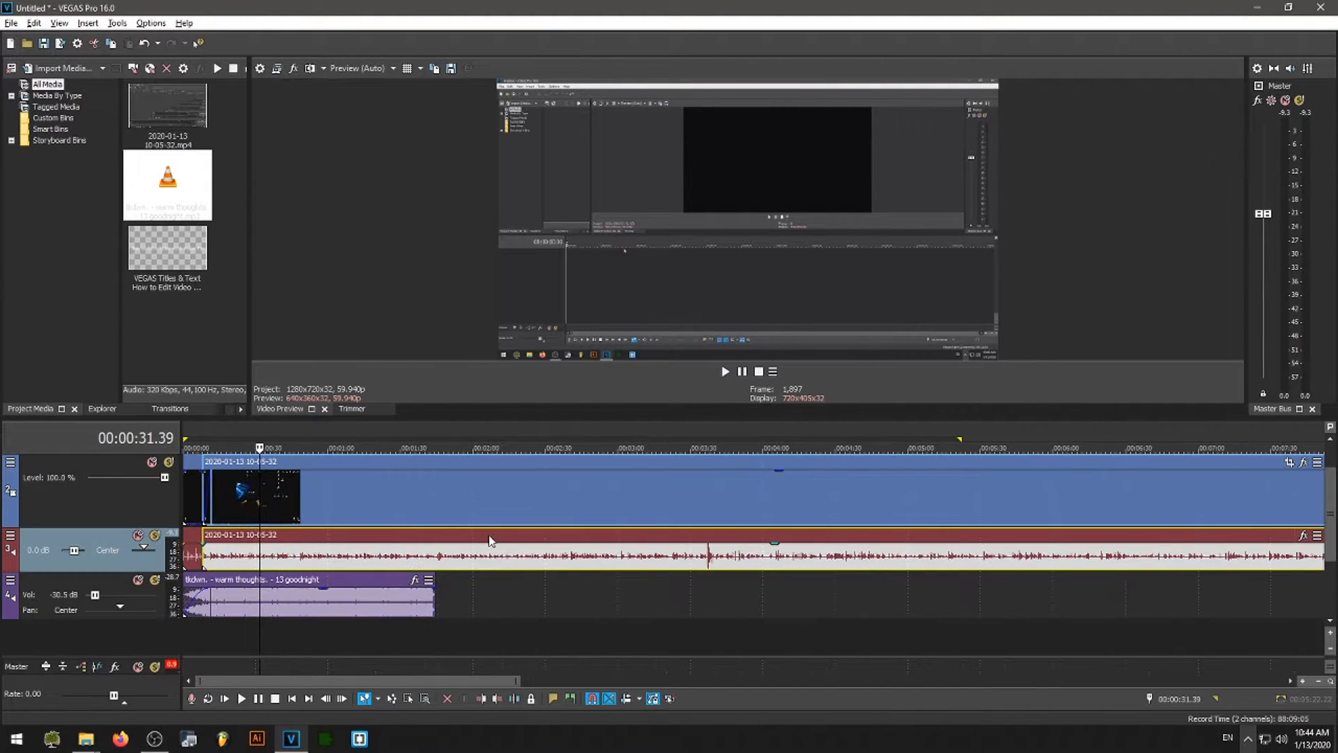
Step: Examine the whole second clip by viewing frames at several points along its length
{"action": "scroll", "coordinate": [489, 536], "scroll_direction": "down", "scroll_amount": 5}
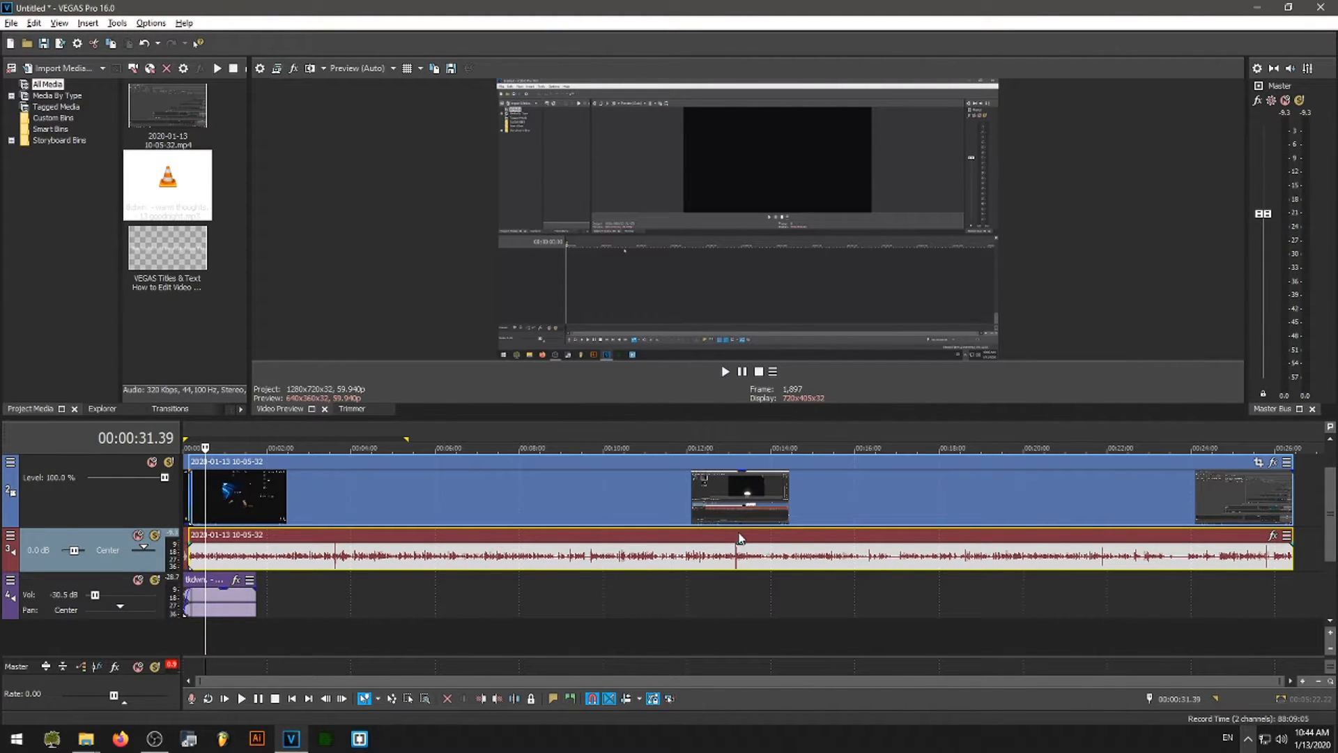
{"action": "left_click", "coordinate": [739, 538]}
{"action": "left_click", "coordinate": [953, 534]}
{"action": "left_click", "coordinate": [1085, 537]}
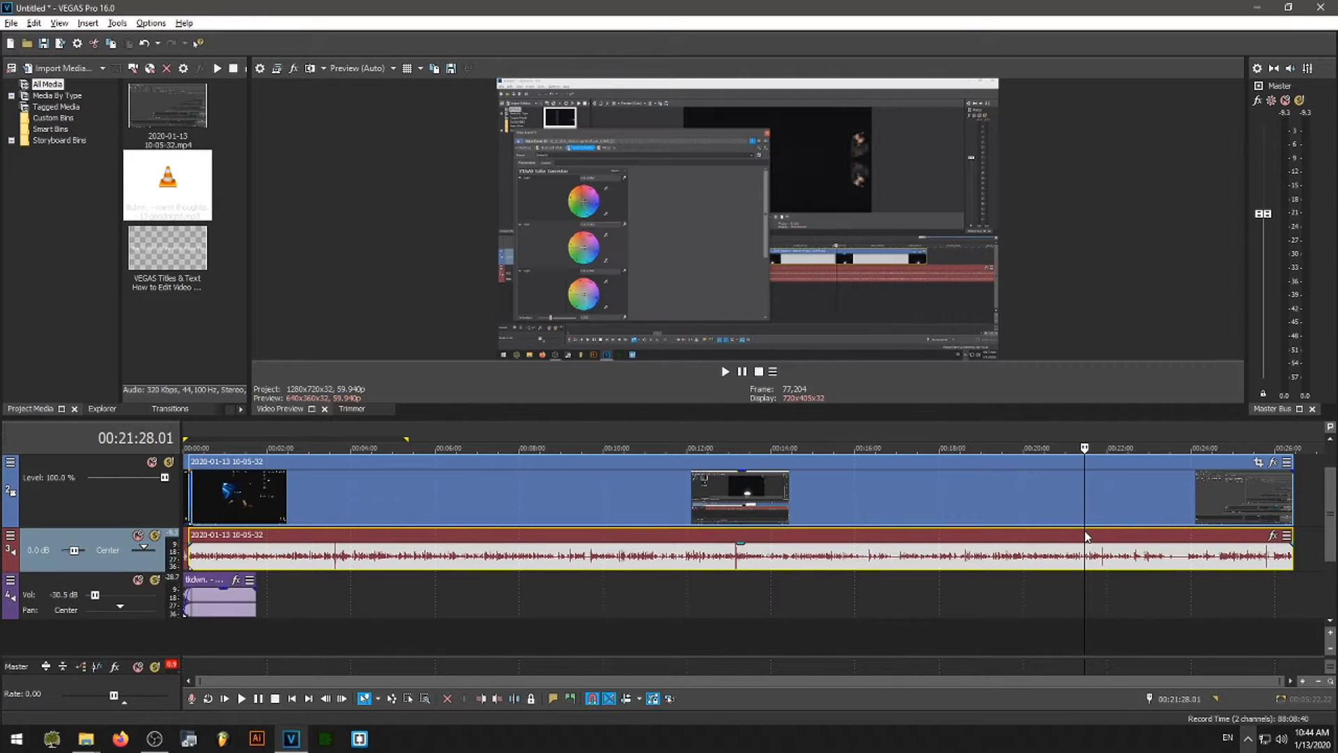
{"action": "scroll", "coordinate": [355, 516], "scroll_direction": "up", "scroll_amount": 5}
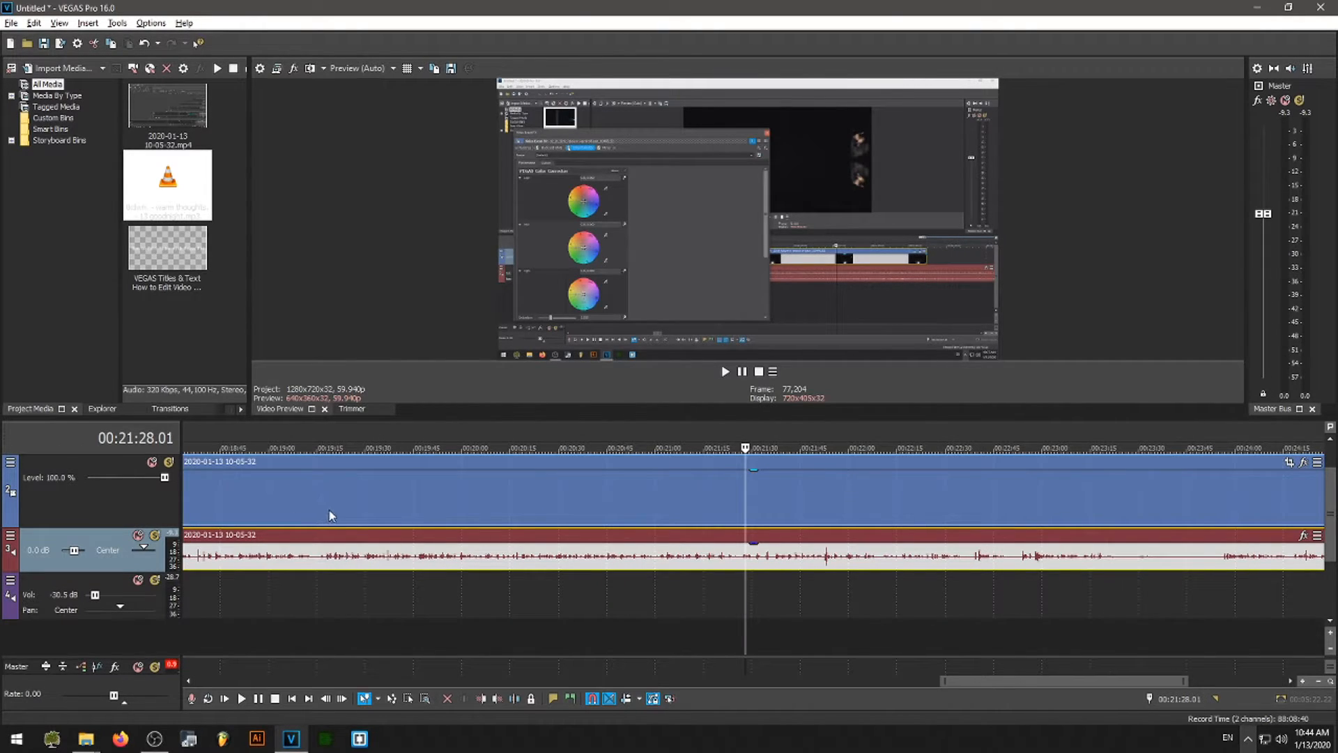
{"action": "key", "text": "grave"}
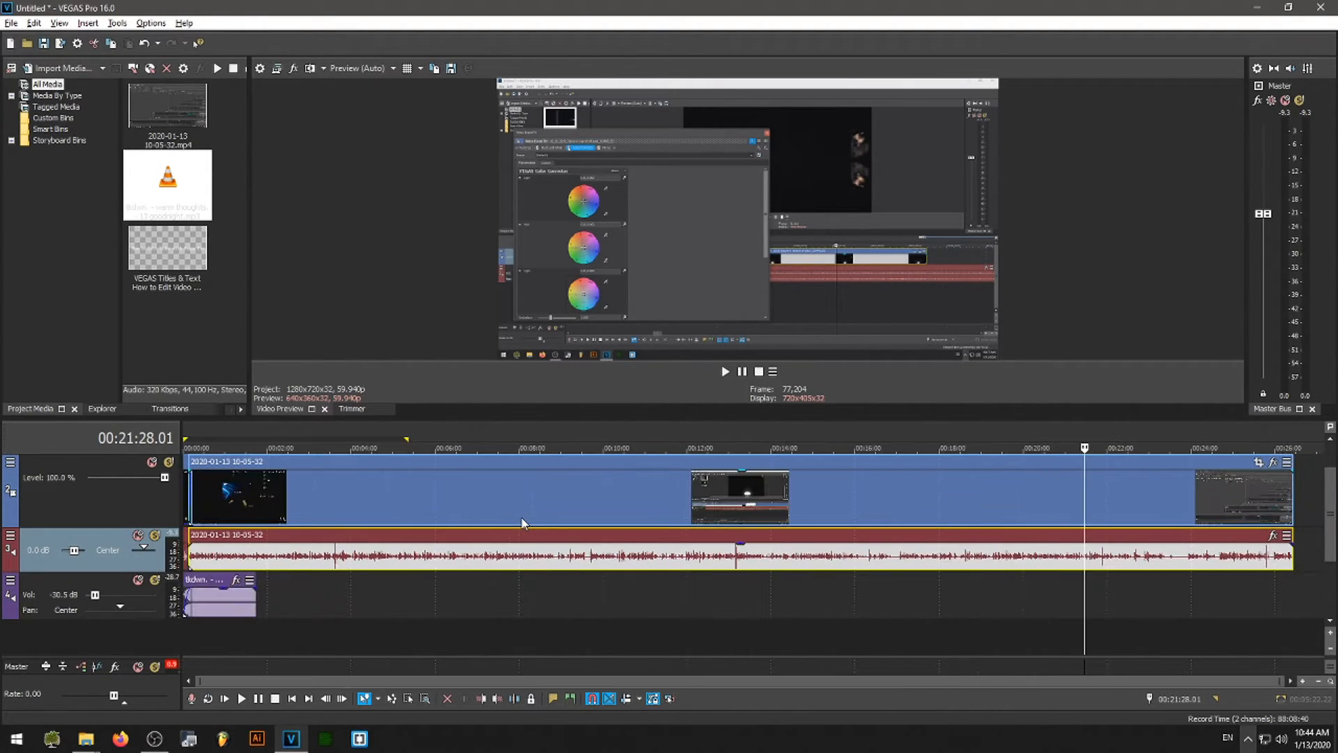
{"action": "left_click", "coordinate": [1189, 537]}
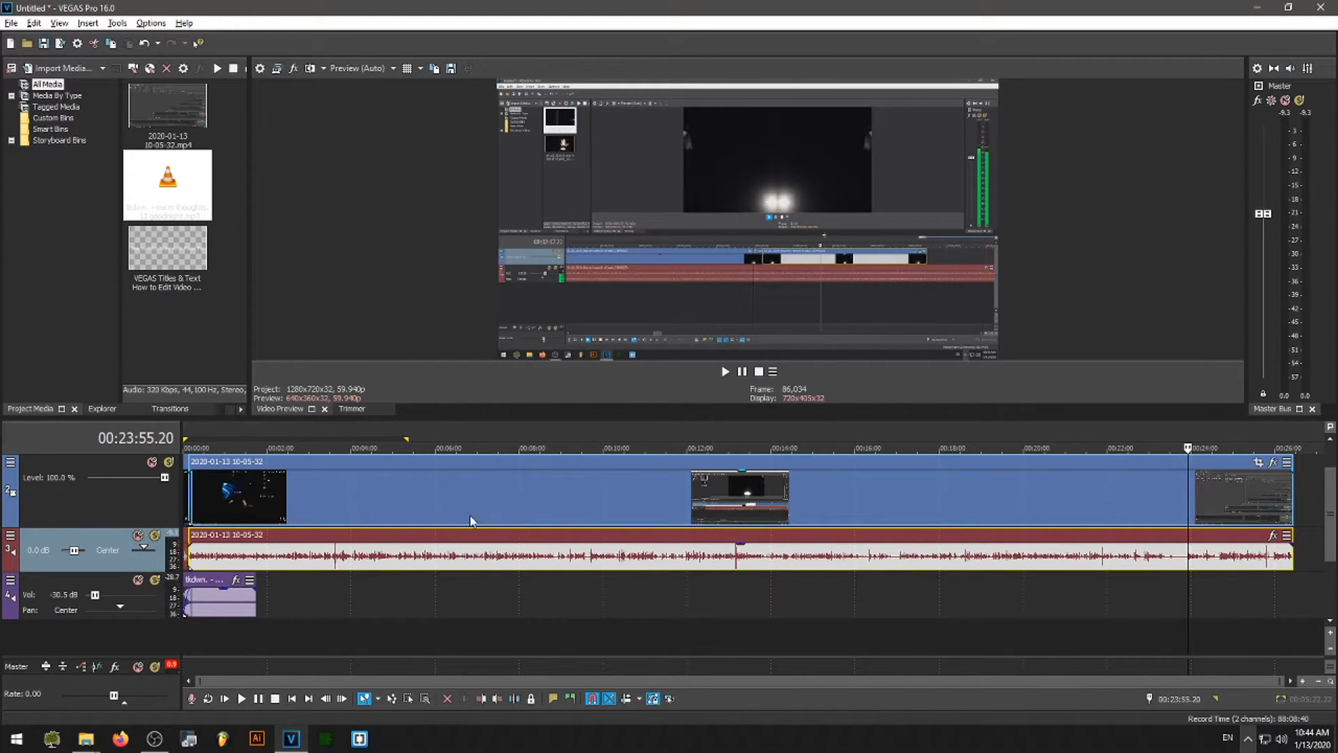
{"action": "left_click", "coordinate": [314, 540]}
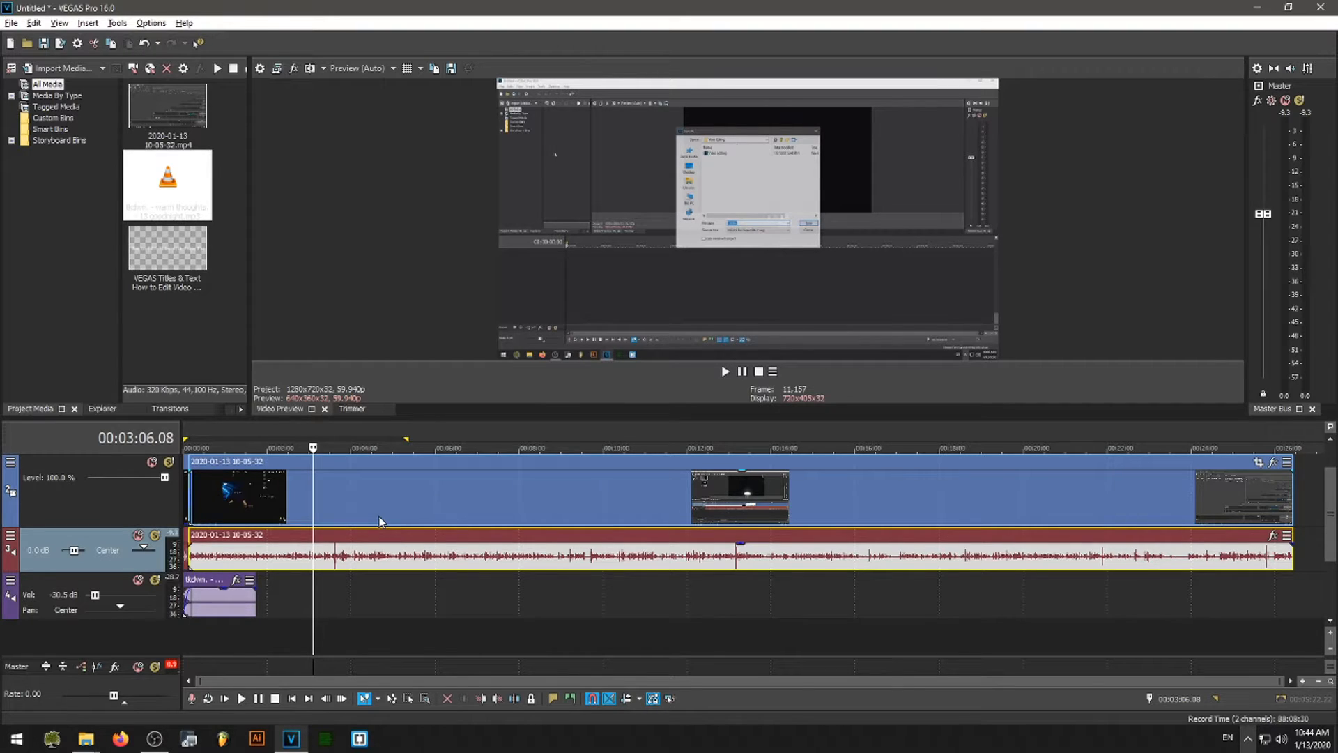
Step: Locate the end of the music on the timeline and check the part of the second clip that has no music
{"action": "scroll", "coordinate": [391, 530], "scroll_direction": "up", "scroll_amount": 5}
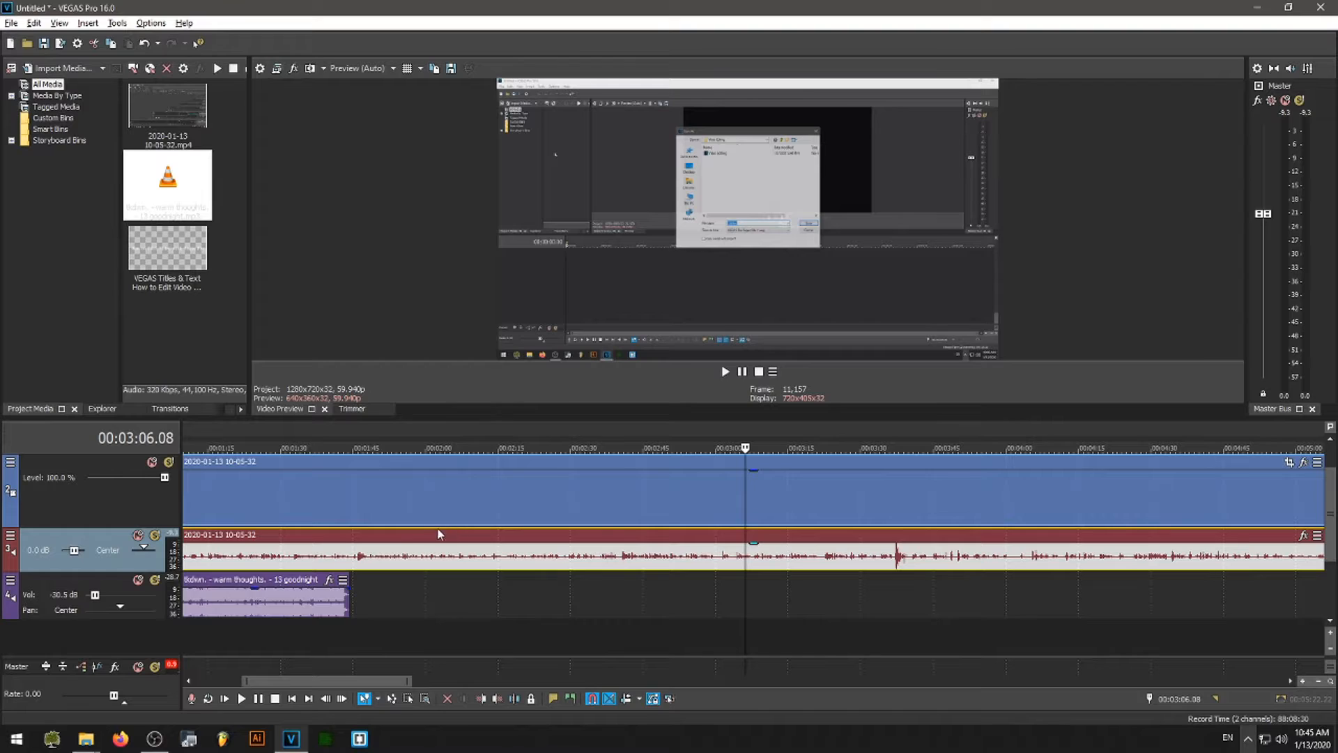
{"action": "left_click", "coordinate": [361, 535]}
{"action": "left_click", "coordinate": [357, 535]}
{"action": "left_click", "coordinate": [350, 536]}
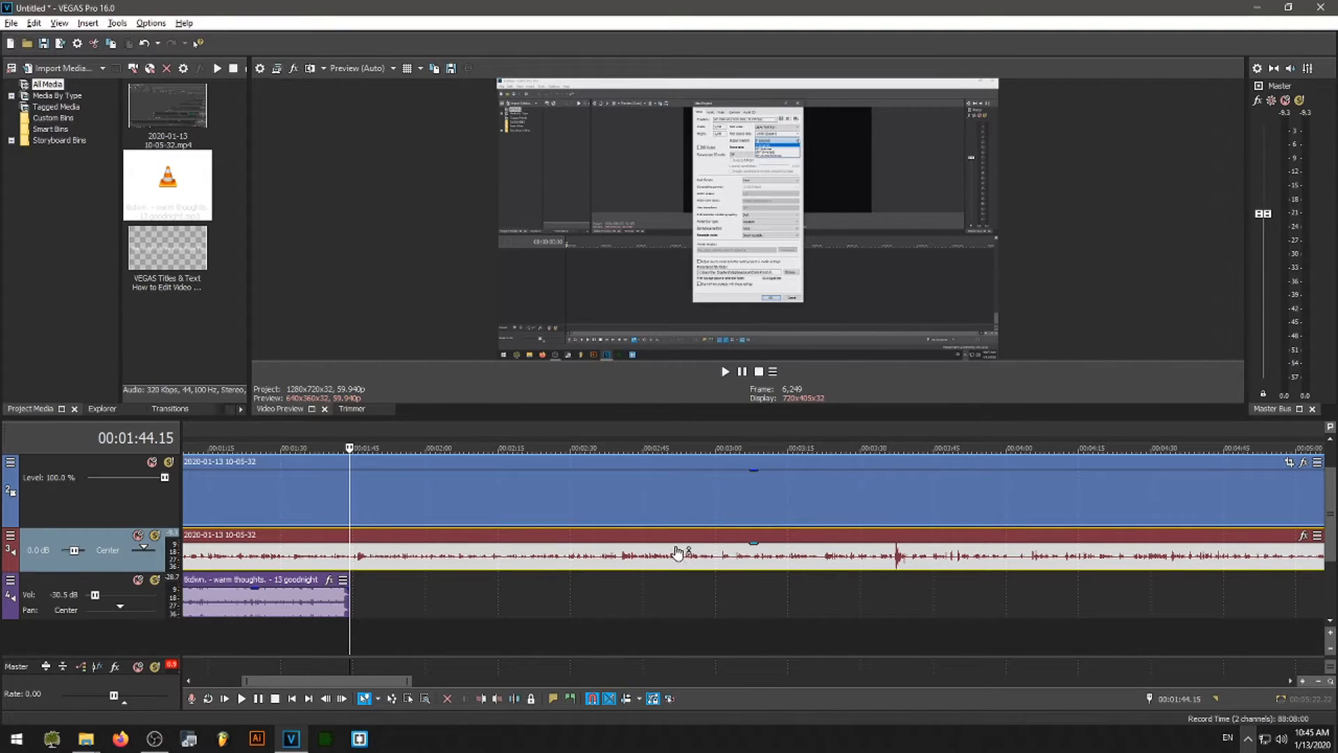
{"action": "left_click", "coordinate": [606, 536]}
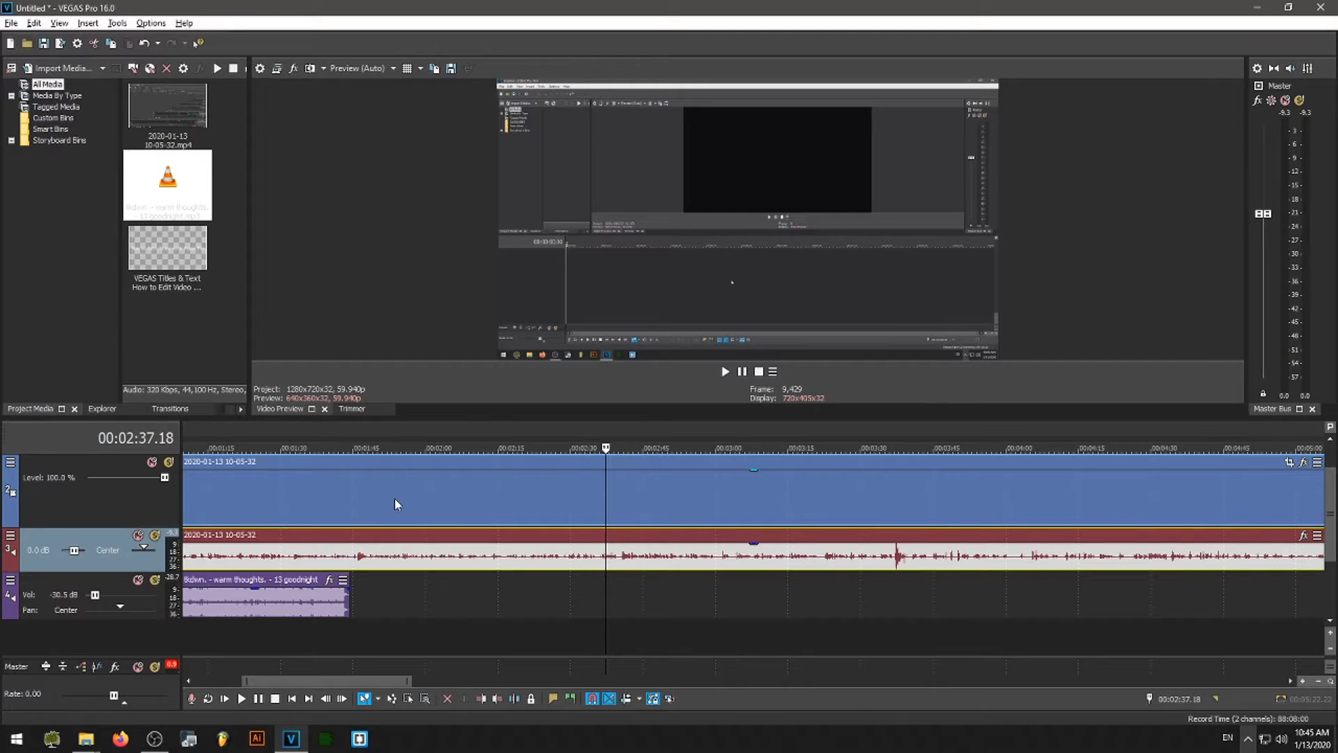
{"action": "scroll", "coordinate": [417, 500], "scroll_direction": "down", "scroll_amount": 8}
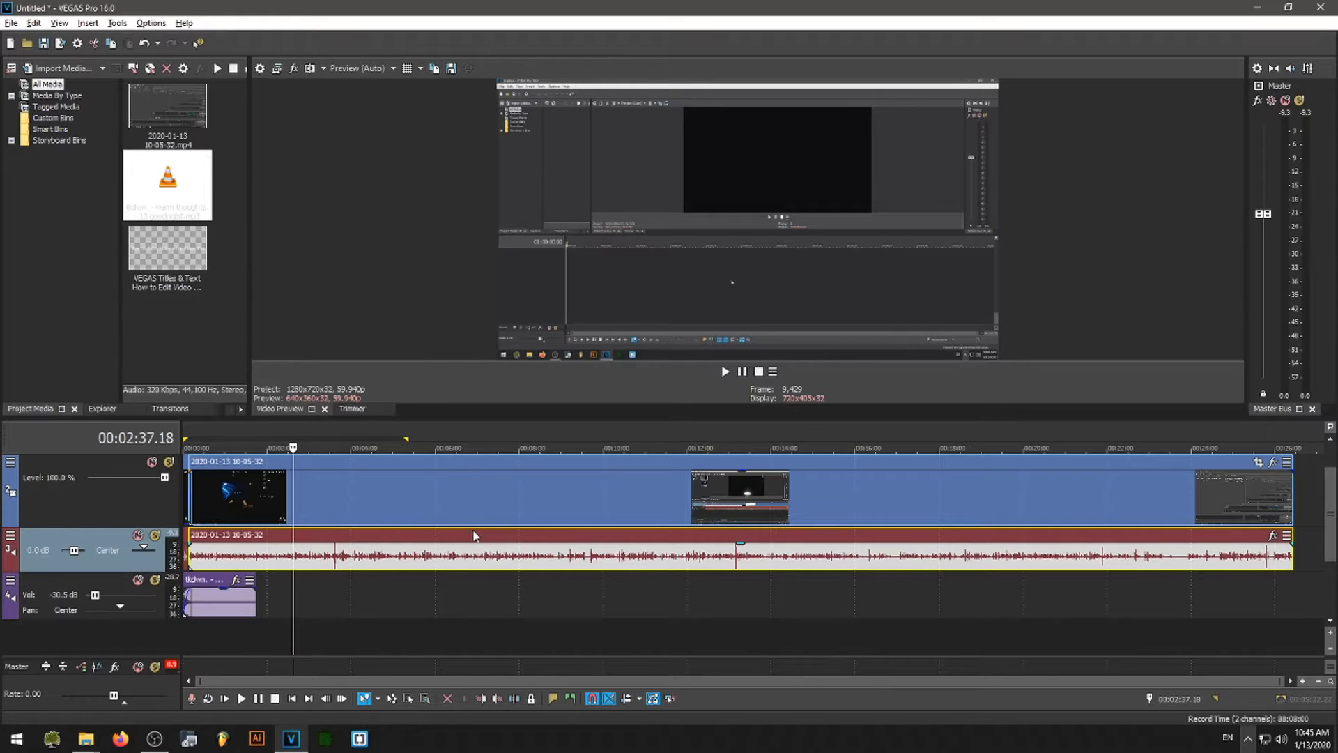
Step: Examine the opening, from the second clip's start and the title back to the beginning of the timeline
{"action": "scroll", "coordinate": [249, 512], "scroll_direction": "up", "scroll_amount": 3}
{"action": "scroll", "coordinate": [248, 513], "scroll_direction": "down", "scroll_amount": 3}
{"action": "scroll", "coordinate": [248, 508], "scroll_direction": "up", "scroll_amount": 3}
{"action": "left_click", "coordinate": [220, 500]}
{"action": "scroll", "coordinate": [241, 503], "scroll_direction": "up", "scroll_amount": 4}
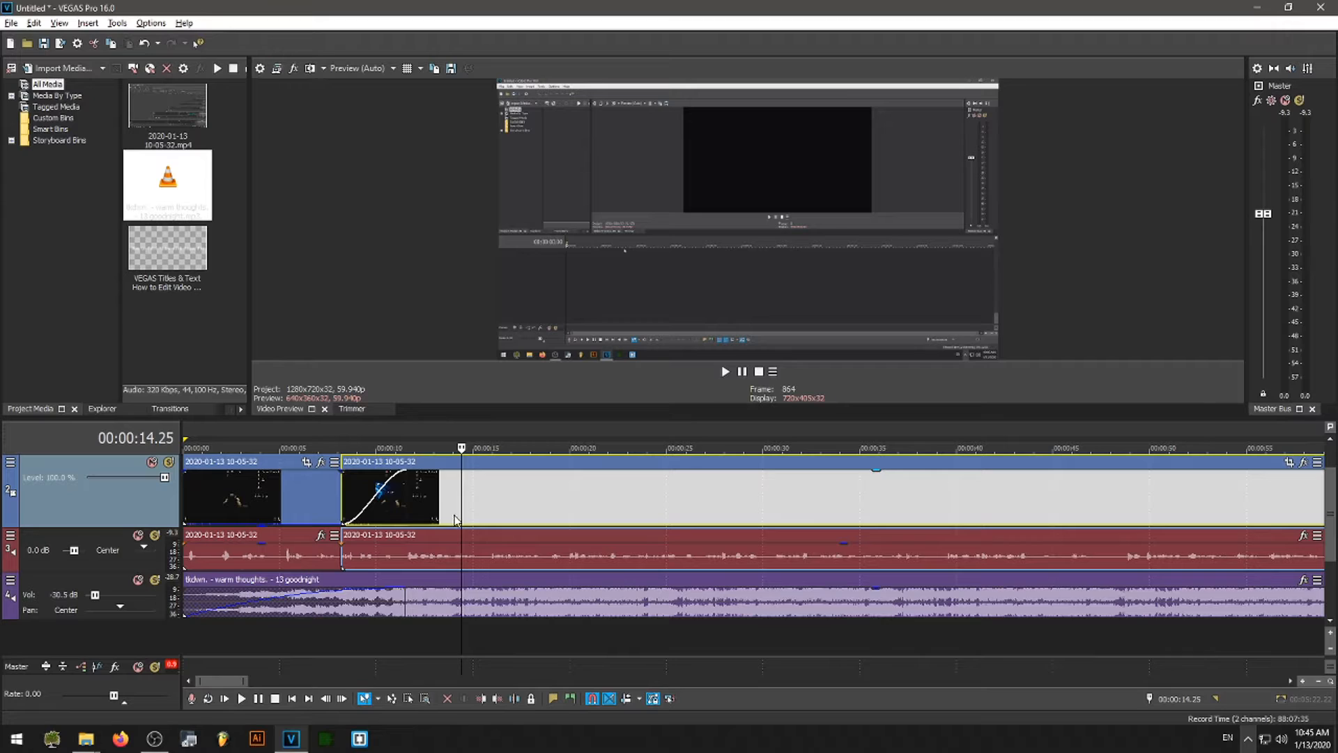
{"action": "left_click", "coordinate": [300, 502]}
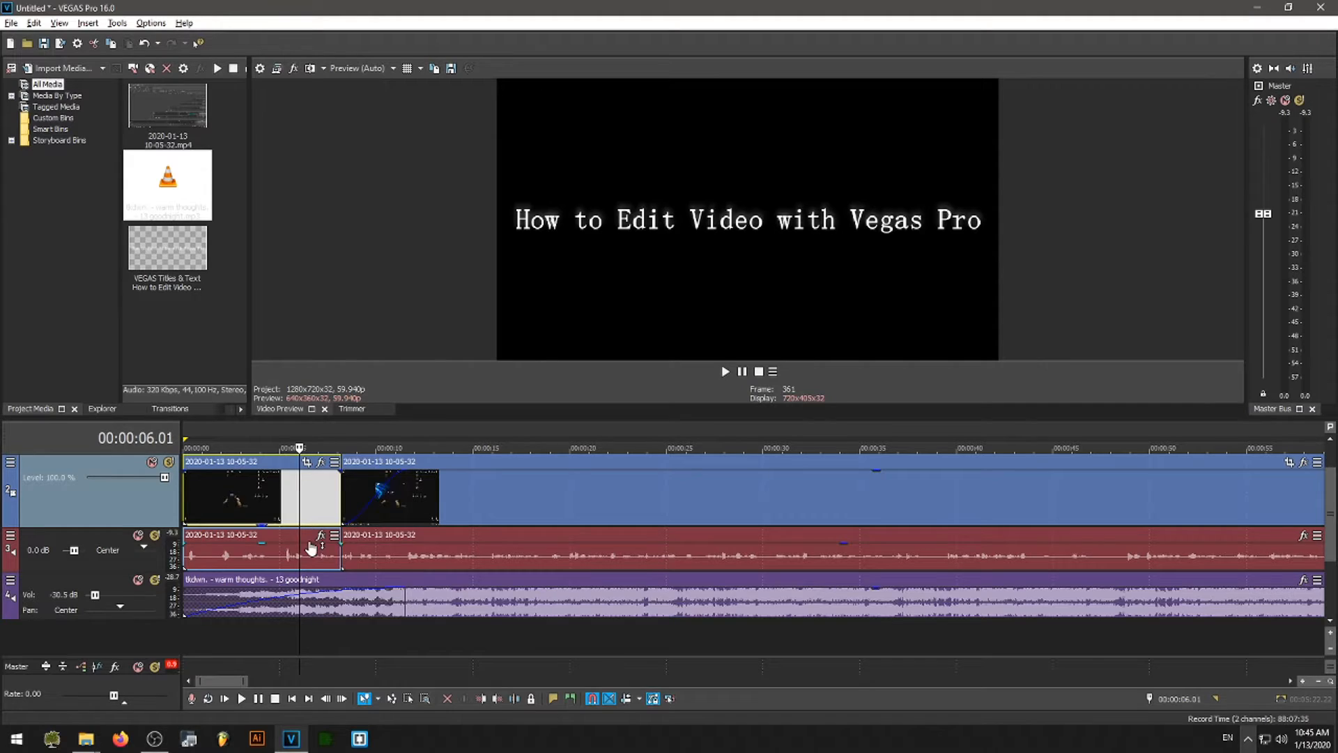
{"action": "left_click", "coordinate": [187, 427]}
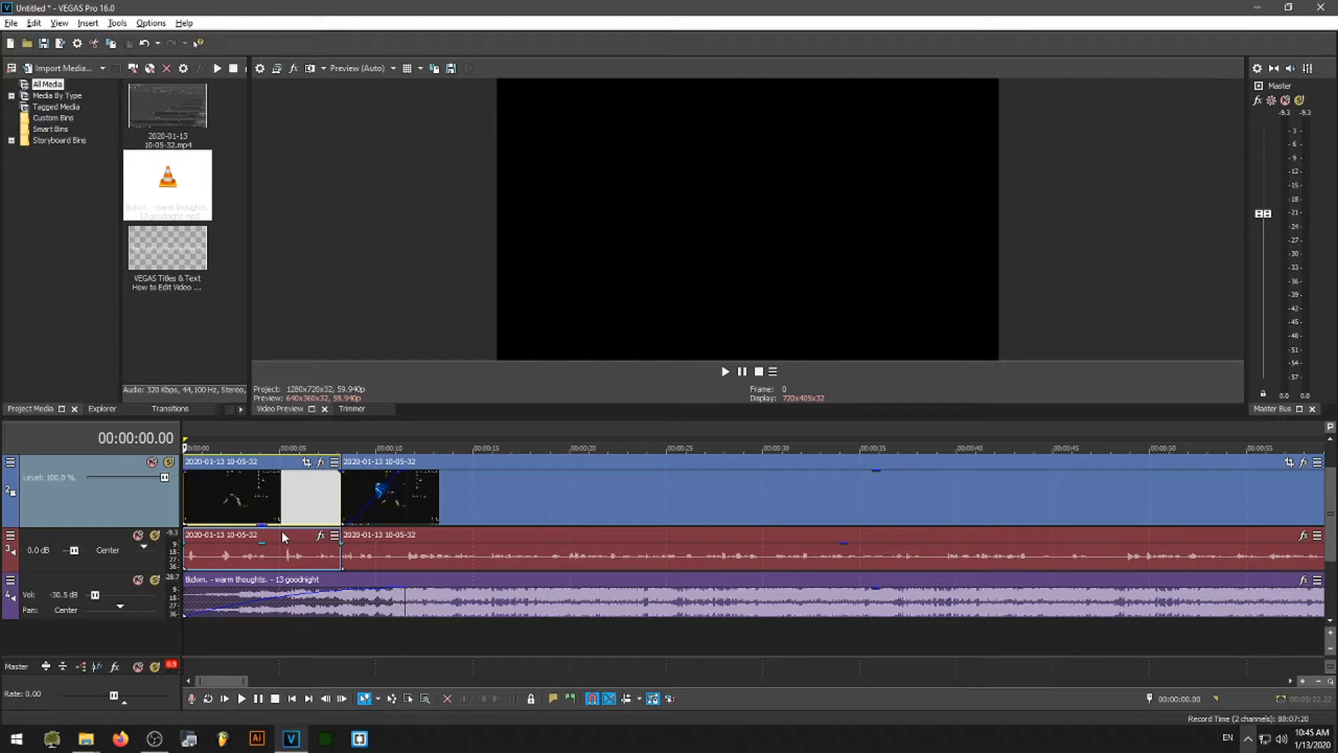
Step: Inspect the final minutes of the second clip, including the frame at 00:26:15.32
{"action": "scroll", "coordinate": [439, 512], "scroll_direction": "down", "scroll_amount": 8}
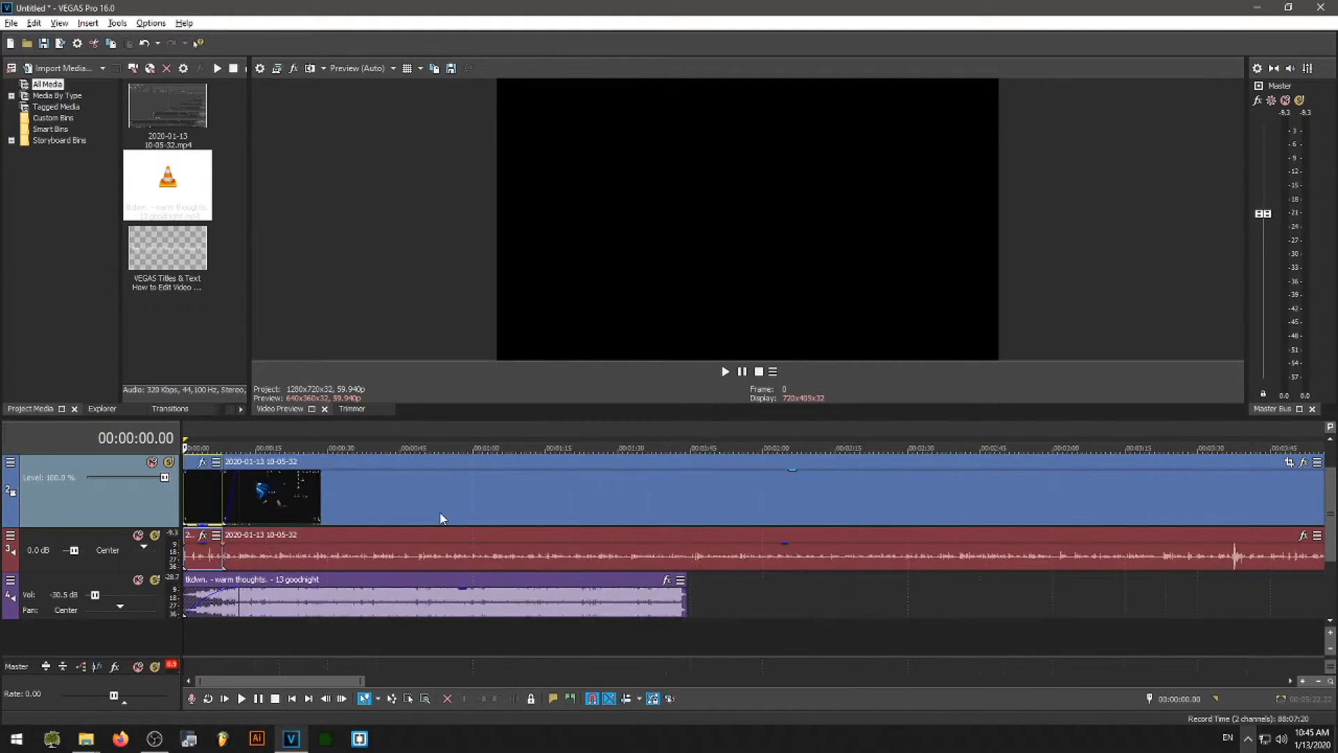
{"action": "scroll", "coordinate": [440, 516], "scroll_direction": "down", "scroll_amount": 5}
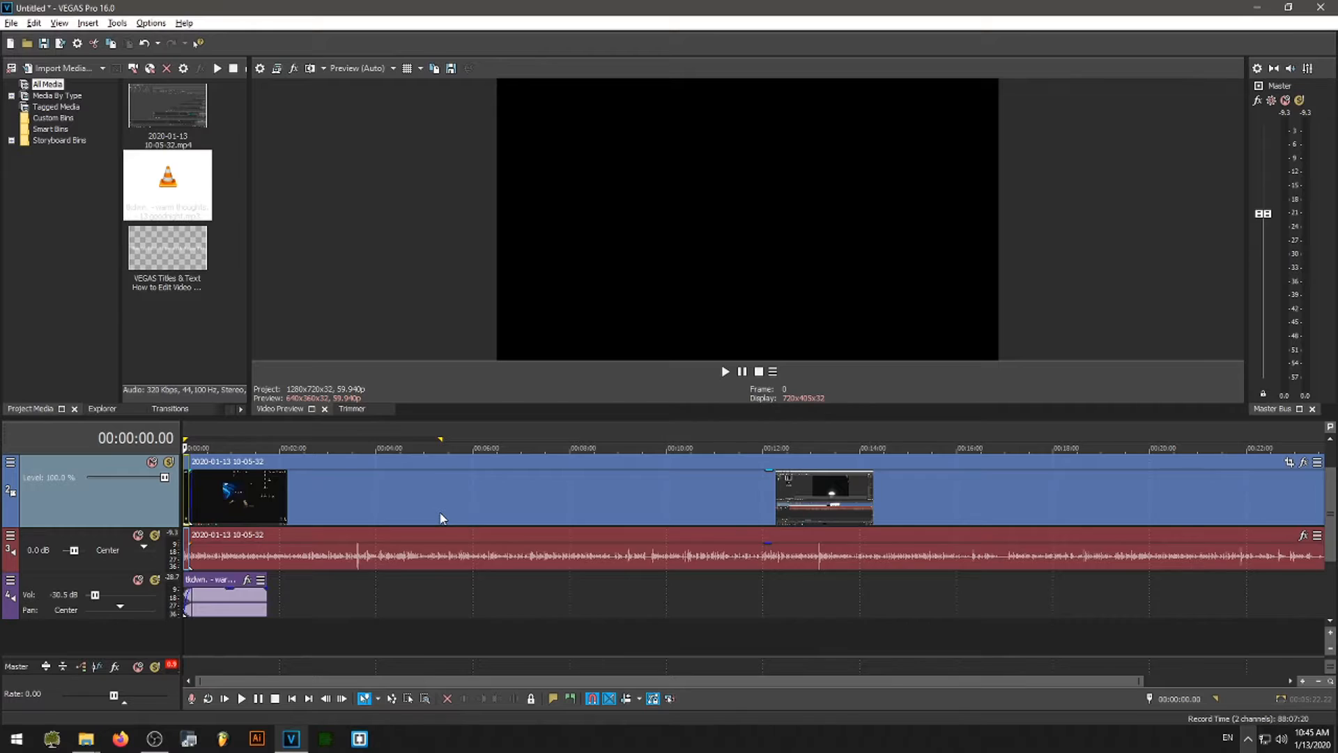
{"action": "left_click", "coordinate": [1251, 508]}
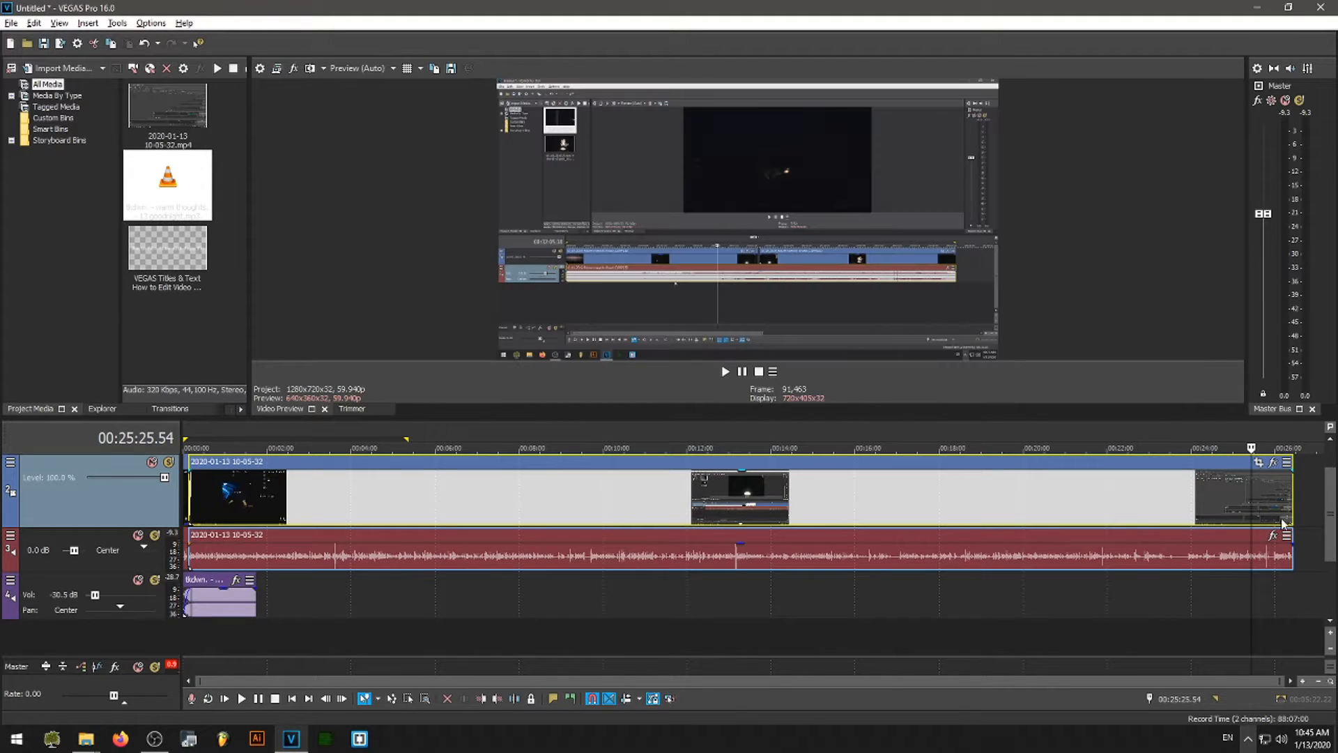
{"action": "scroll", "coordinate": [1251, 508], "scroll_direction": "up", "scroll_amount": 5}
{"action": "left_click", "coordinate": [1159, 500]}
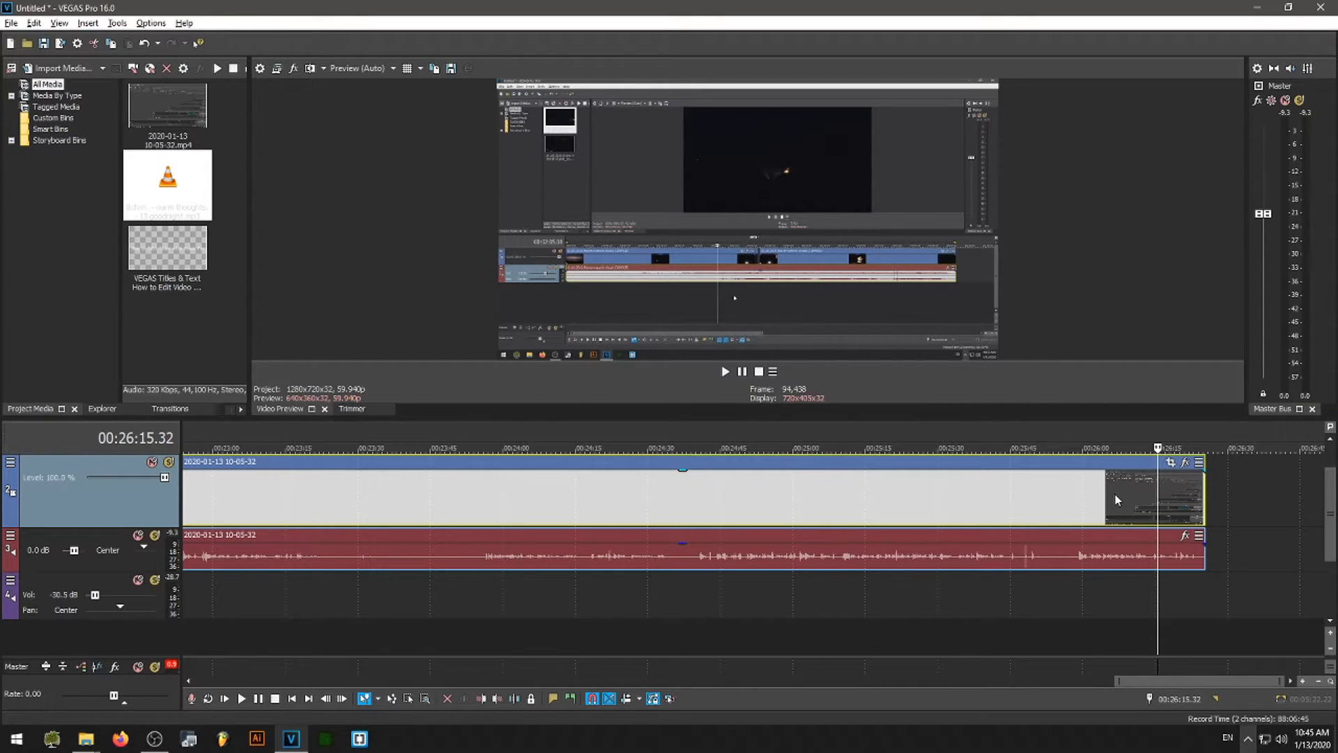
{"action": "left_click", "coordinate": [979, 497]}
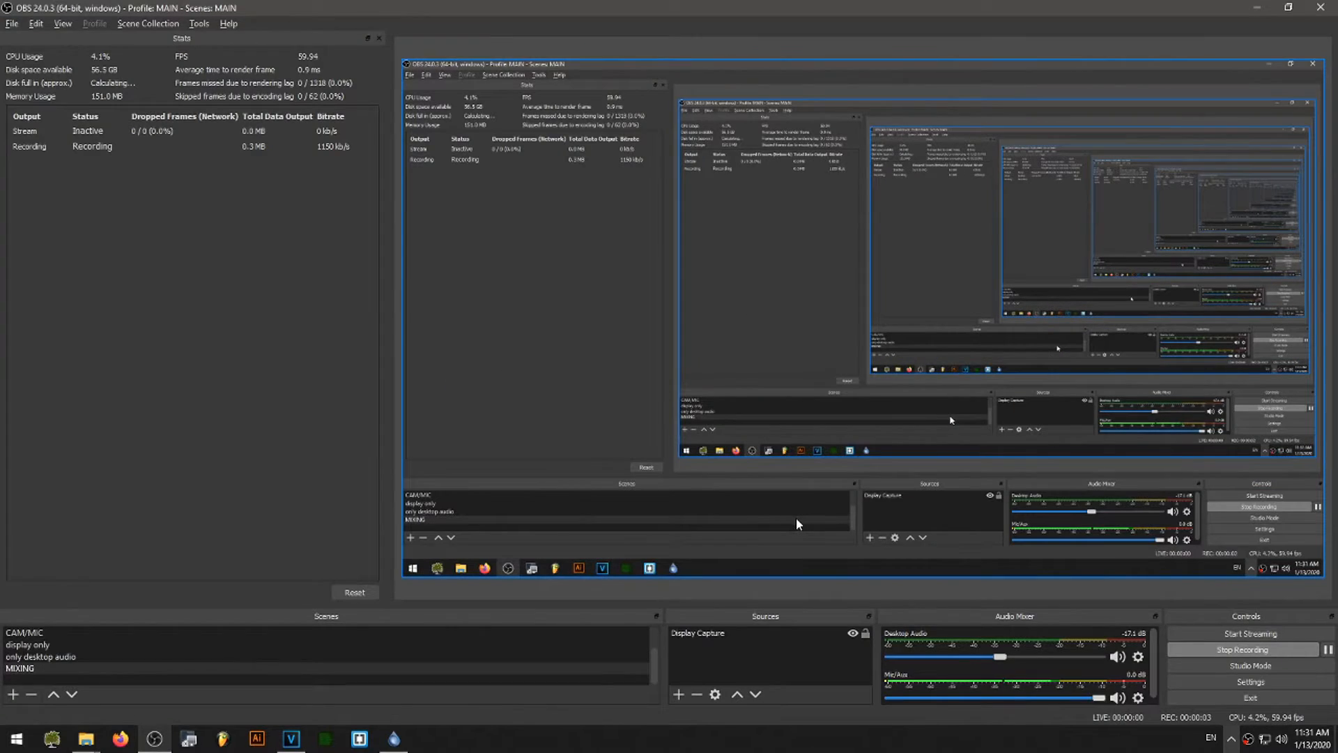
Step: Switch from OBS to the VEGAS Pro project "How to use vegas pro.veg" and examine how its clips and music tracks end
{"action": "key", "text": "alt+Tab"}
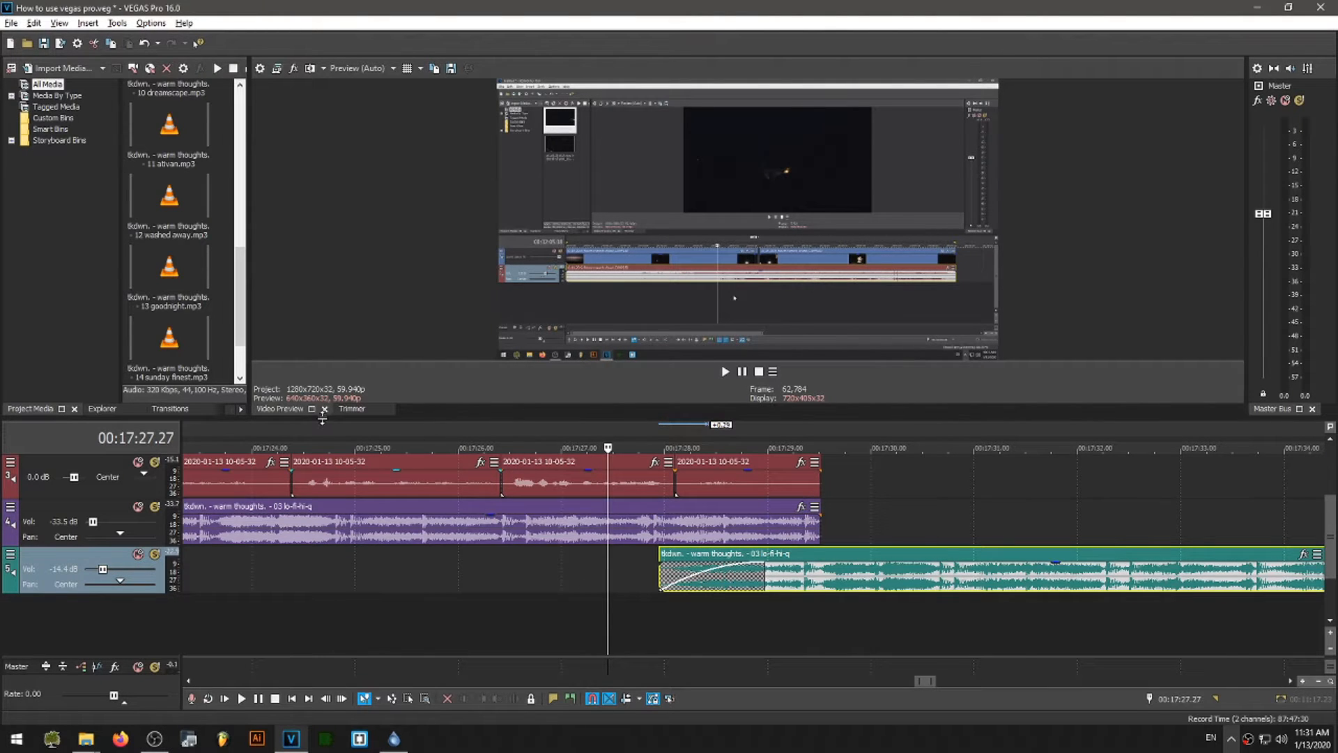
{"action": "scroll", "coordinate": [422, 524], "scroll_direction": "down", "scroll_amount": 5}
{"action": "scroll", "coordinate": [465, 533], "scroll_direction": "down", "scroll_amount": 3}
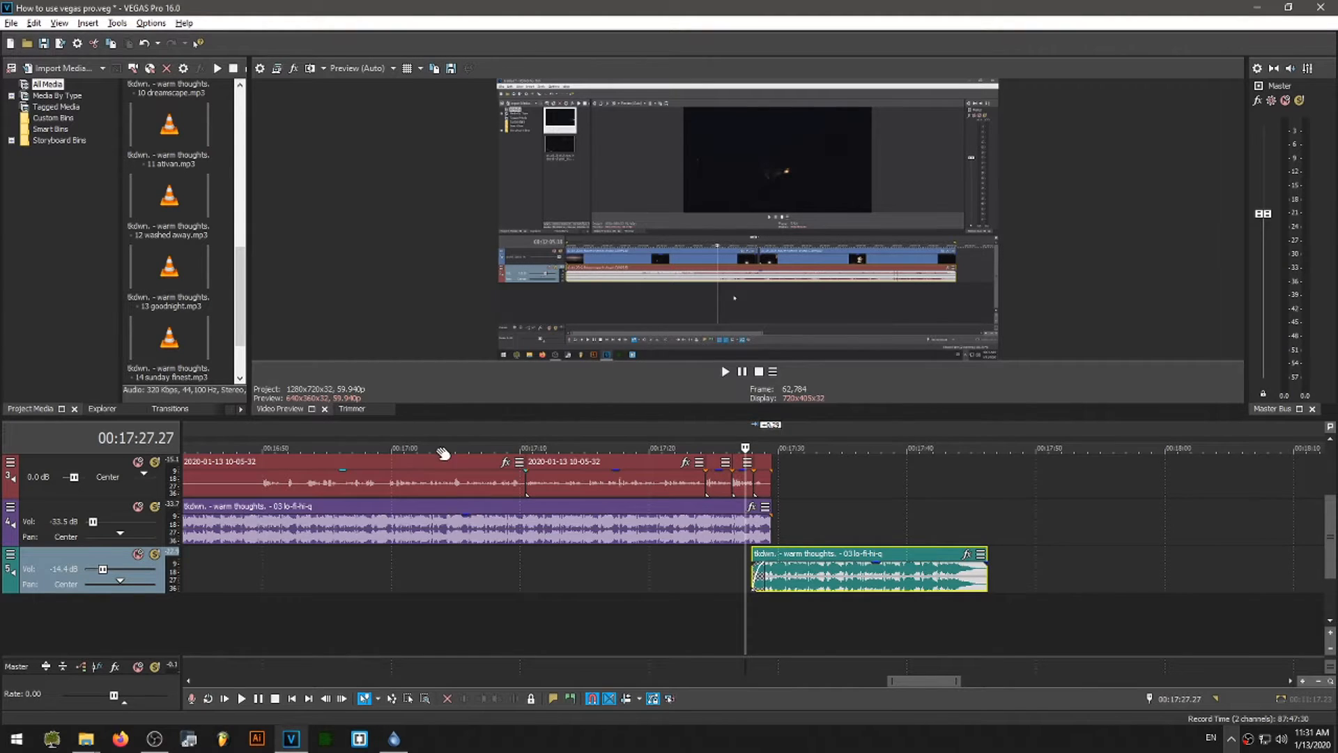
{"action": "scroll", "coordinate": [468, 446], "scroll_direction": "down", "scroll_amount": 5}
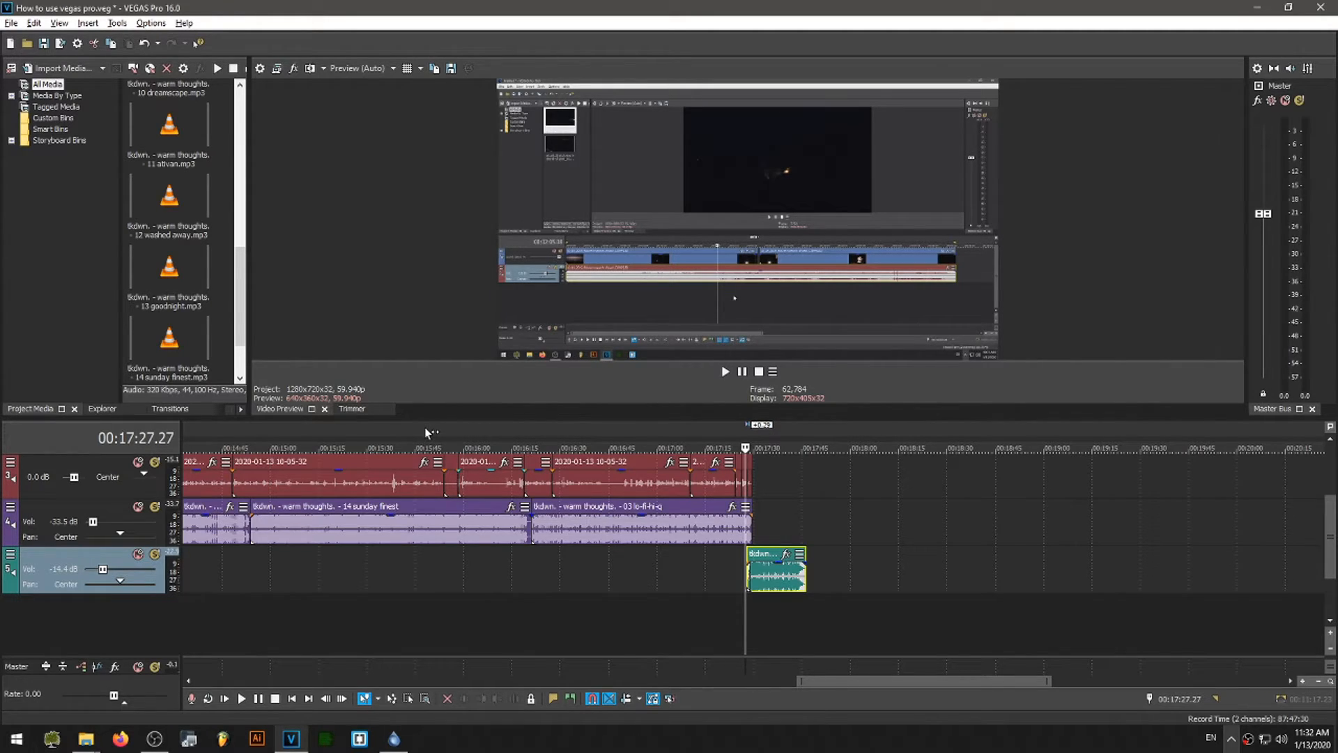
{"action": "left_click", "coordinate": [680, 439]}
{"action": "scroll", "coordinate": [905, 505], "scroll_direction": "up", "scroll_amount": 1}
{"action": "scroll", "coordinate": [905, 499], "scroll_direction": "up", "scroll_amount": 2}
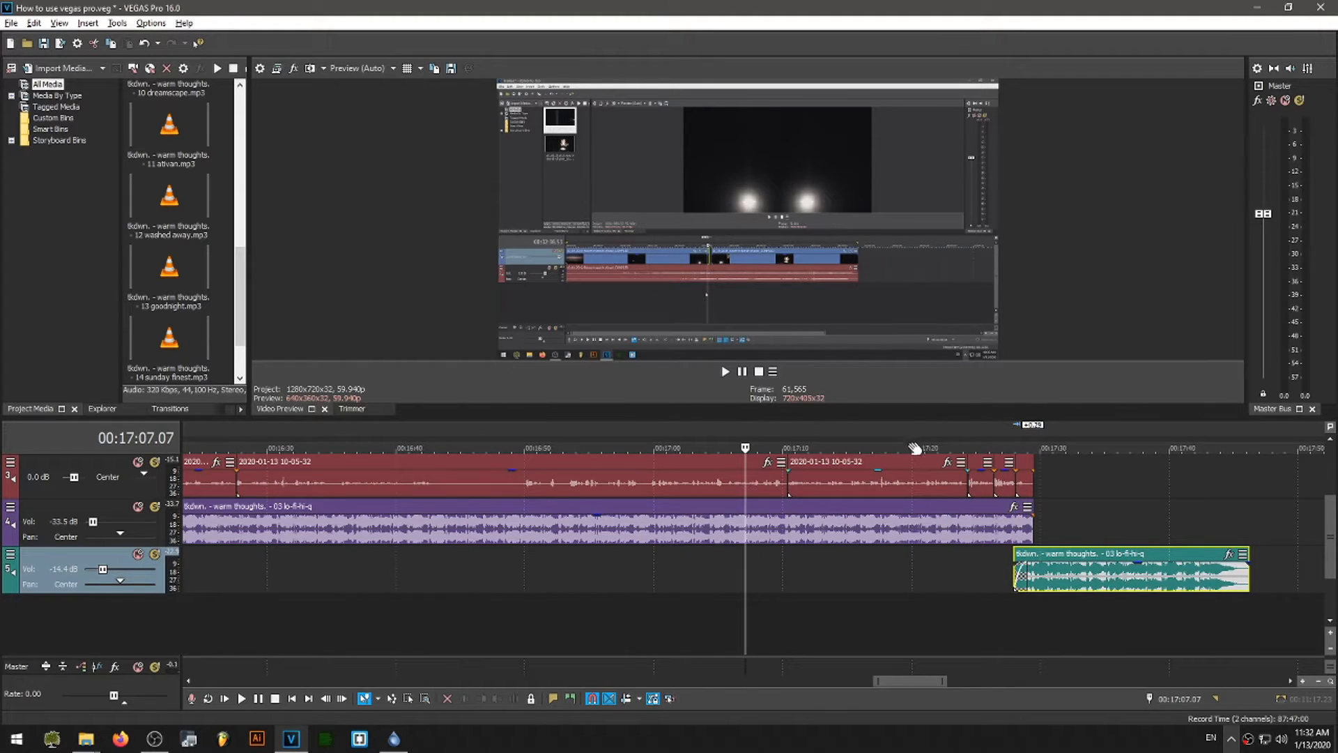
Step: Play back the ending from 00:17:22.53 across the overlap of the two music tracks
{"action": "left_click", "coordinate": [949, 431]}
{"action": "scroll", "coordinate": [1180, 502], "scroll_direction": "up", "scroll_amount": 1}
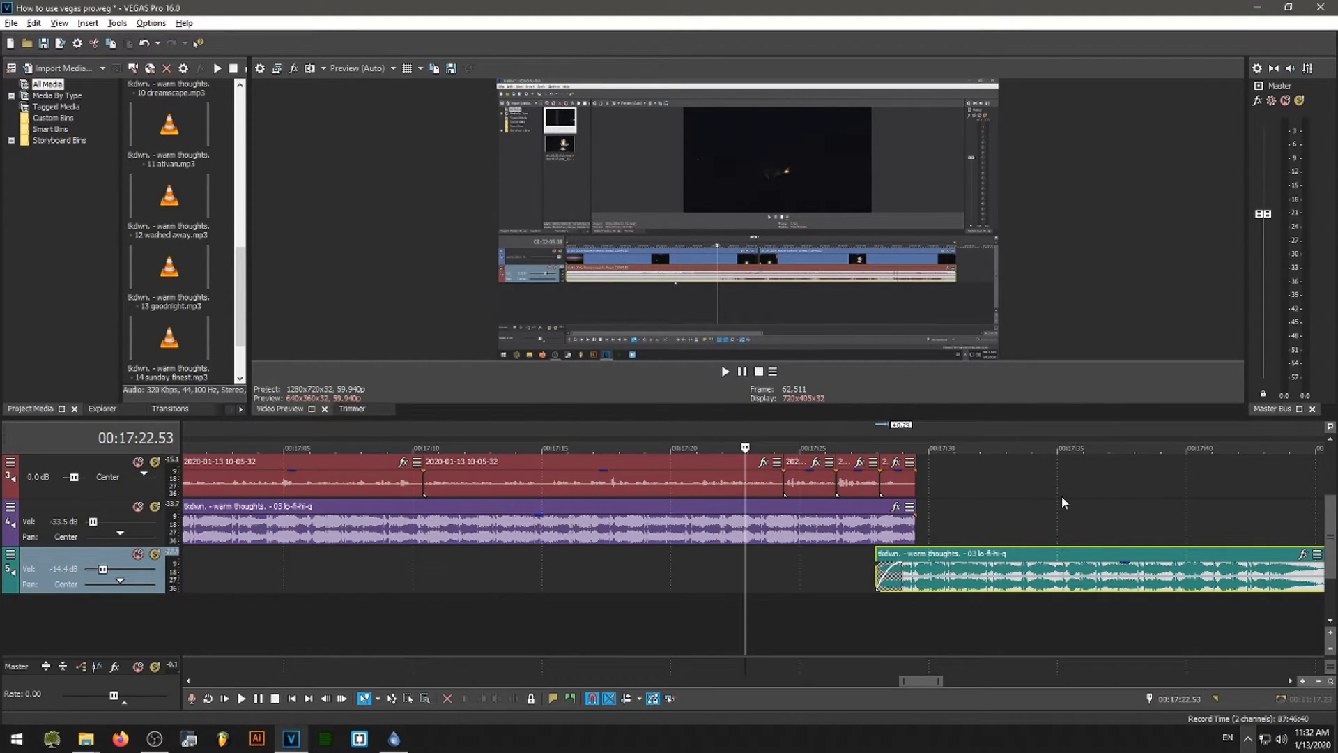
{"action": "key", "text": "space"}
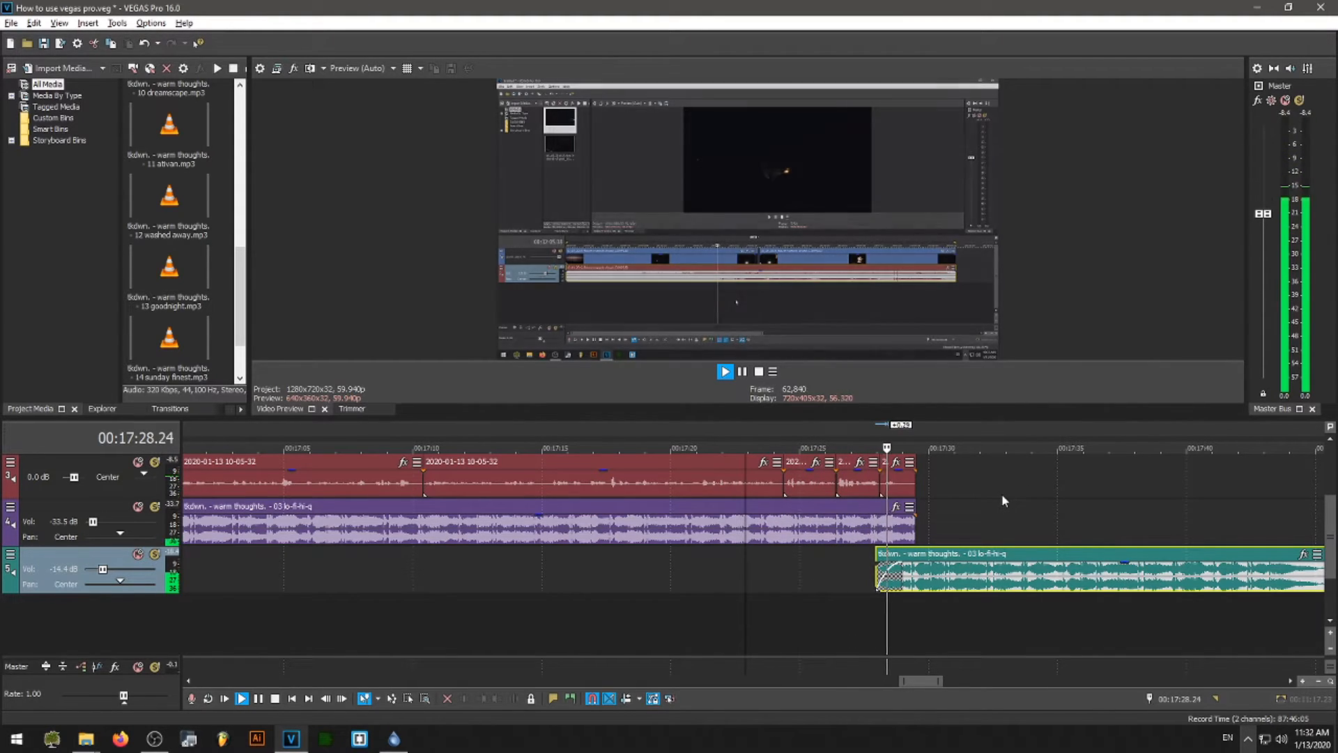
{"action": "key", "text": "space"}
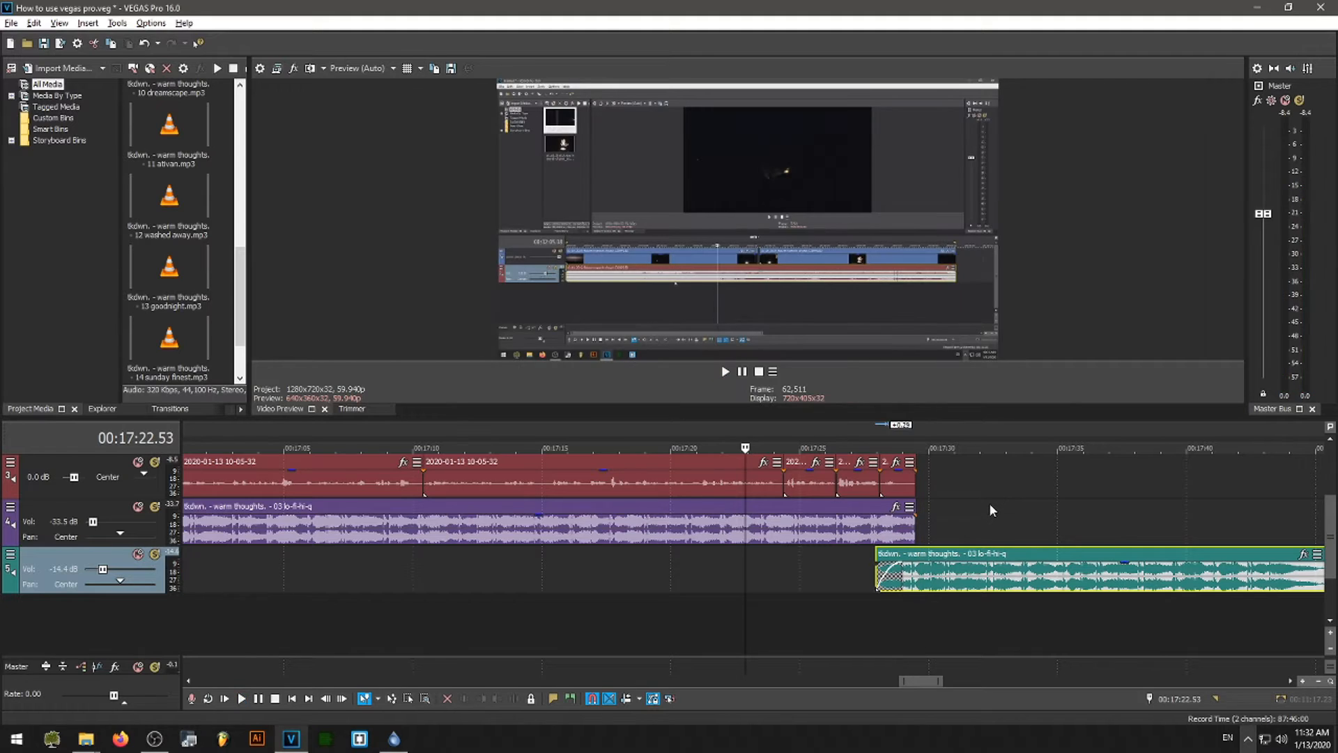
Step: Examine the last video clip's fade-out and how the lower music track fades in beneath the end of the upper one
{"action": "left_click_drag", "start_coordinate": [1332, 519], "coordinate": [1332, 471]}
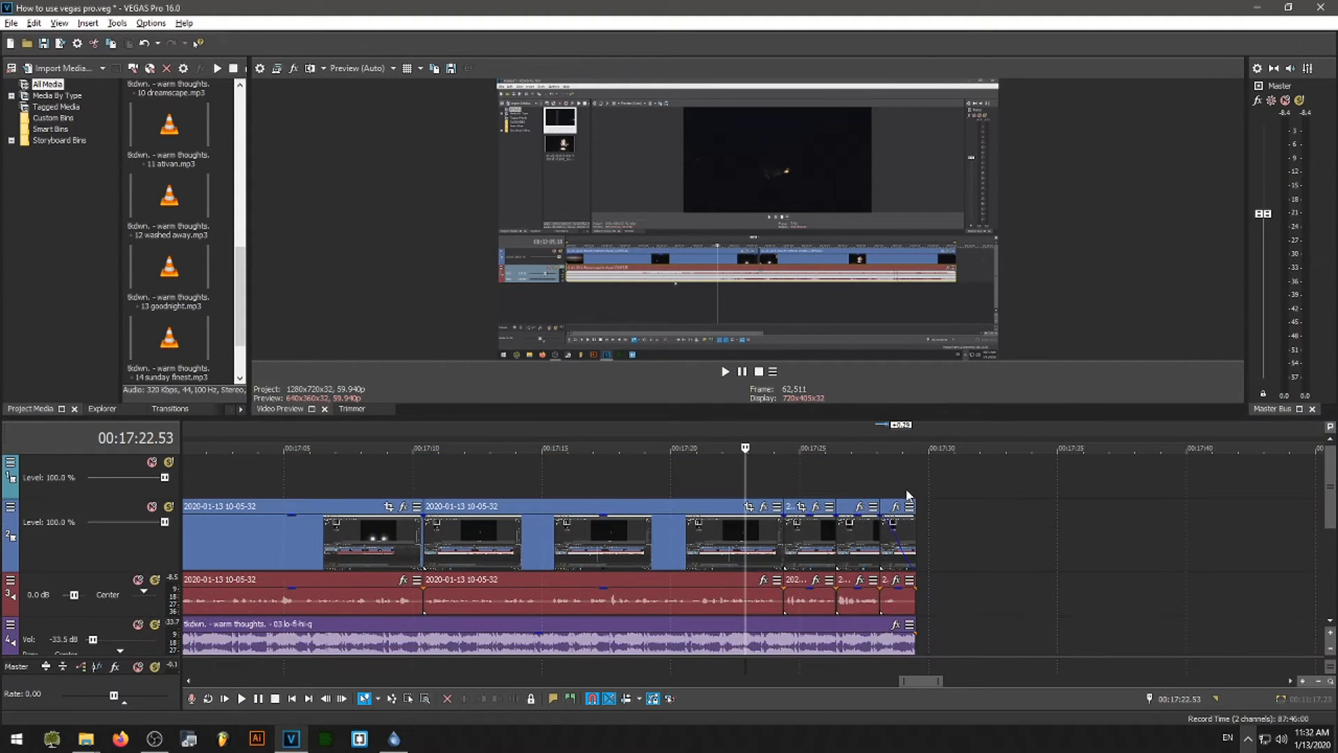
{"action": "left_click", "coordinate": [879, 468]}
{"action": "scroll", "coordinate": [1065, 516], "scroll_direction": "up", "scroll_amount": 2}
{"action": "scroll", "coordinate": [983, 544], "scroll_direction": "up", "scroll_amount": 3}
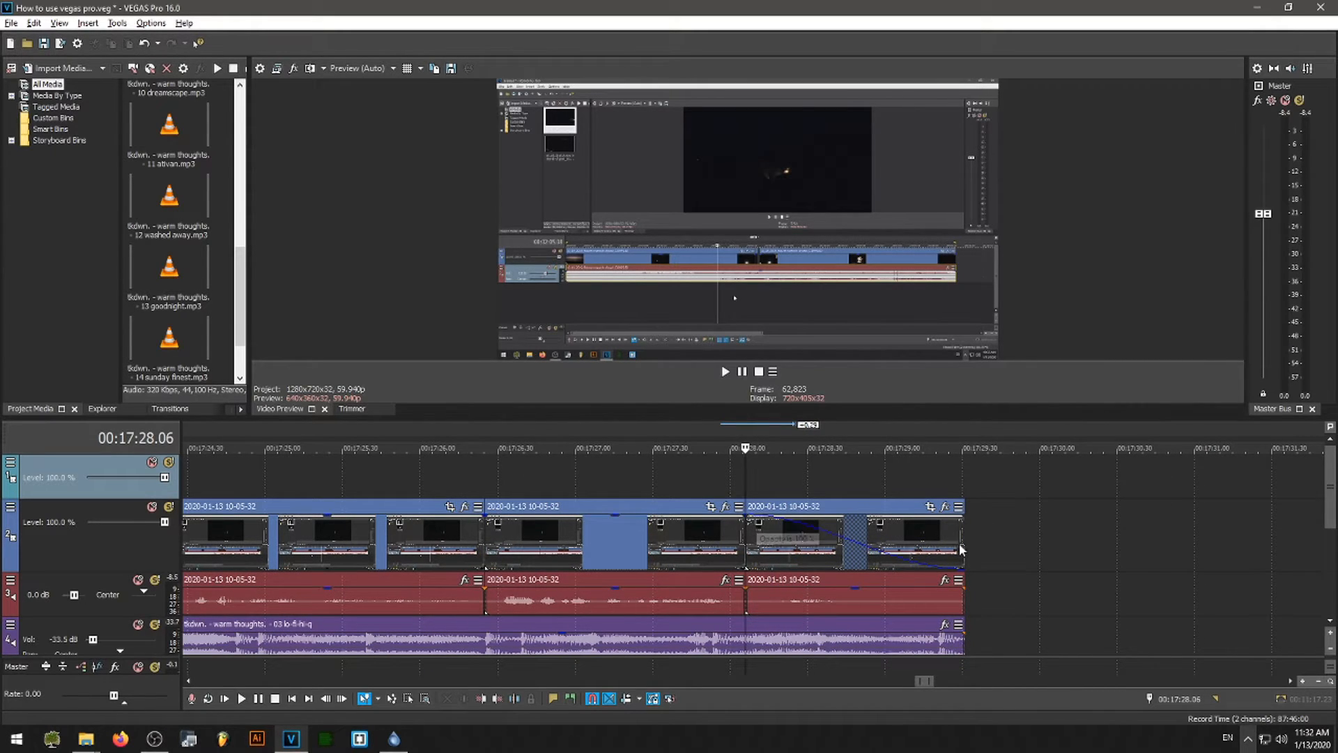
{"action": "key", "text": "space"}
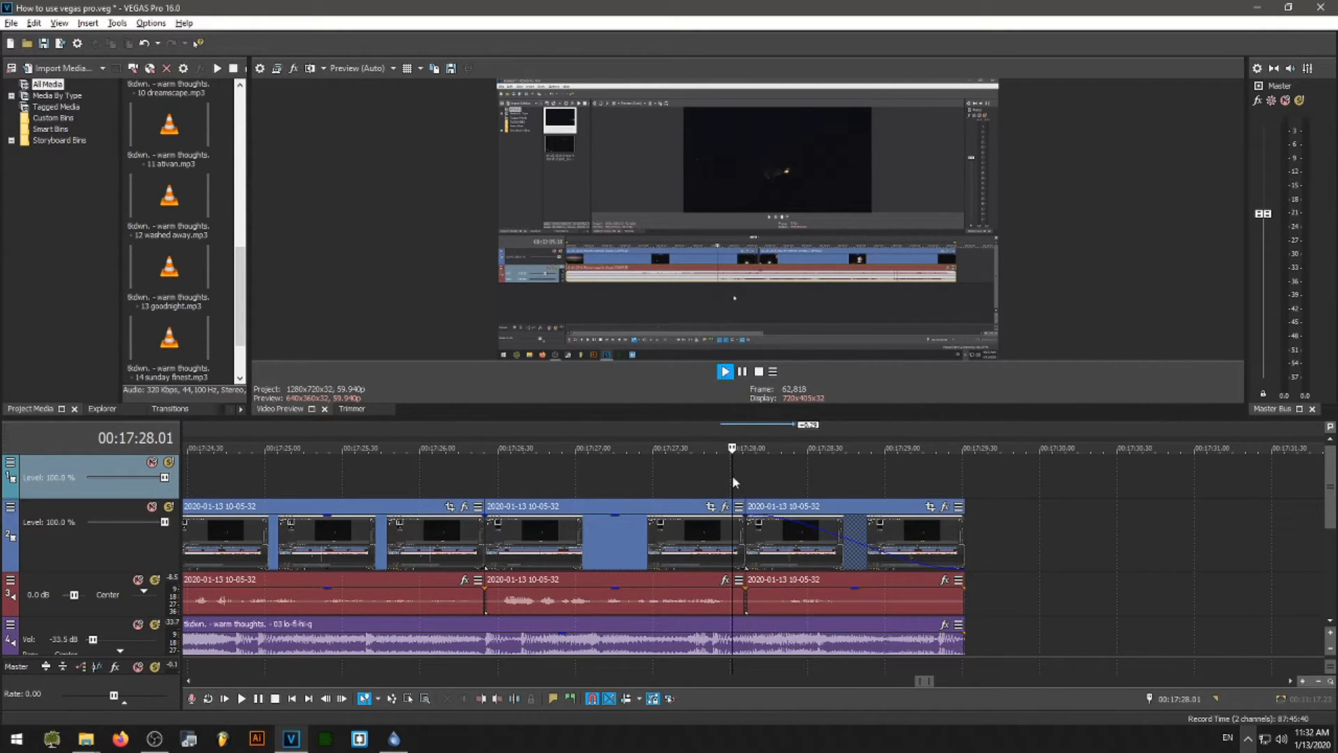
{"action": "key", "text": "space"}
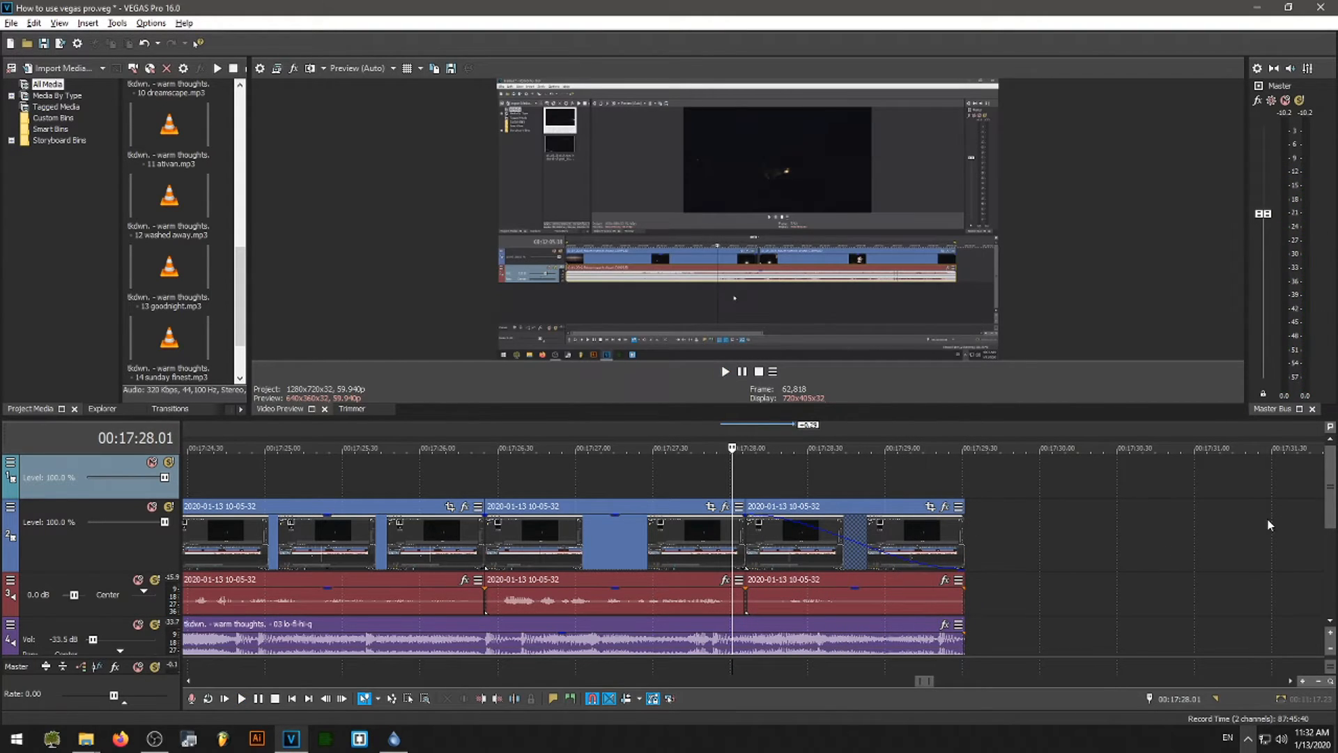
{"action": "left_click_drag", "start_coordinate": [1332, 530], "coordinate": [1337, 582]}
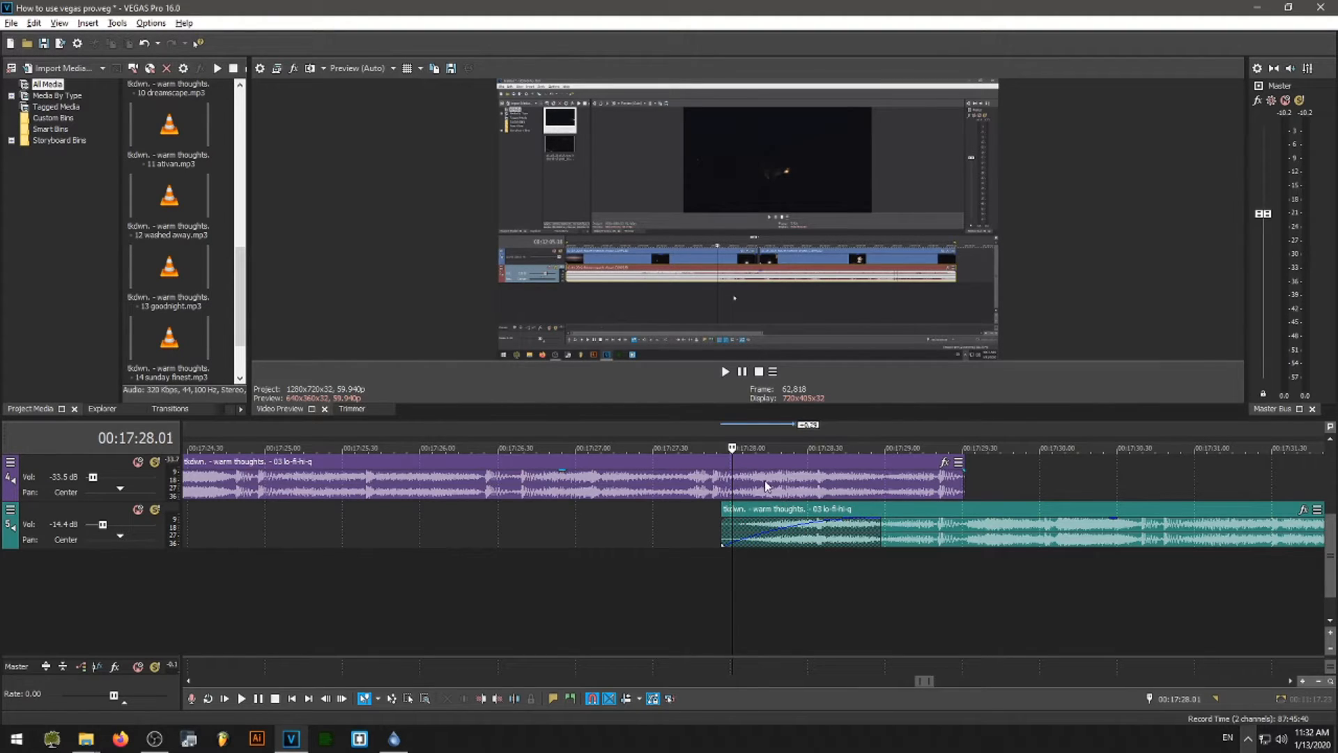
{"action": "left_click", "coordinate": [413, 461]}
{"action": "left_click_drag", "start_coordinate": [1332, 541], "coordinate": [834, 506]}
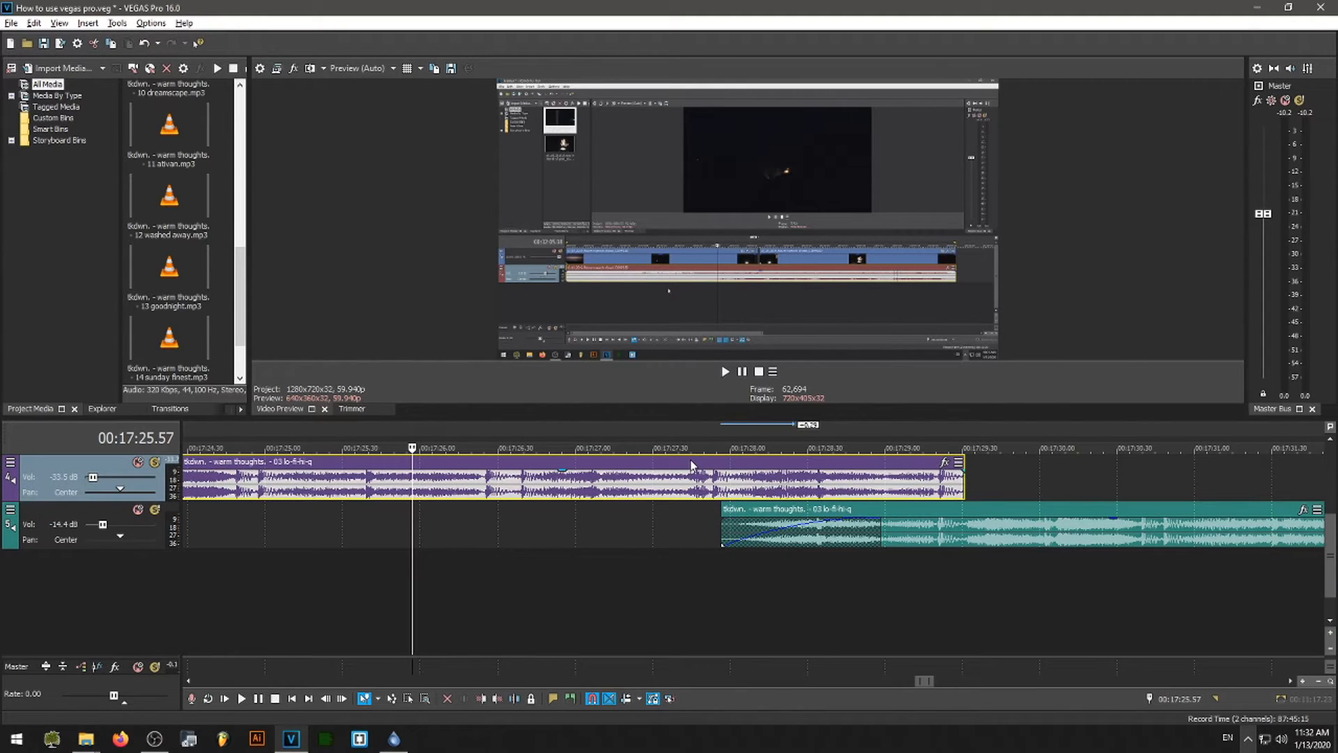
{"action": "mouse_move", "coordinate": [1333, 535]}
{"action": "left_mouse_down"}
{"action": "mouse_move", "coordinate": [1333, 486]}
{"action": "mouse_move", "coordinate": [1334, 517]}
{"action": "left_mouse_up"}
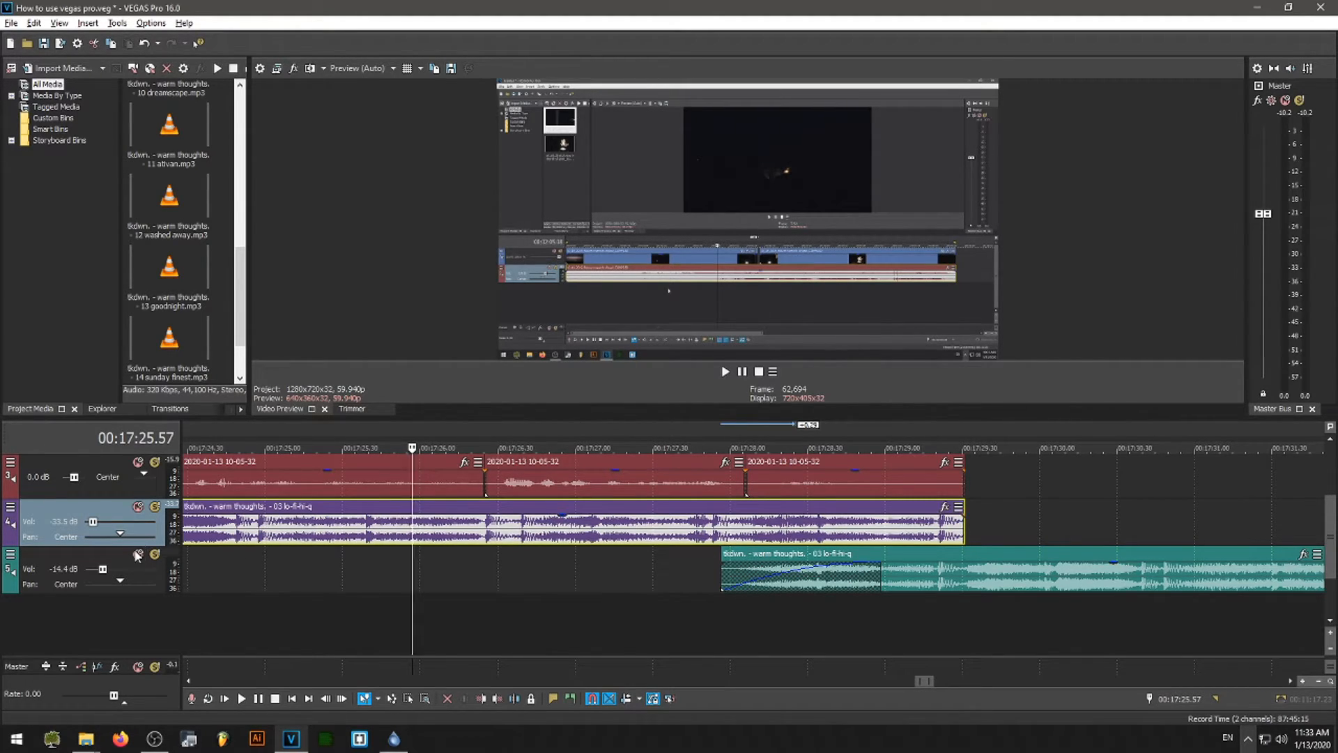
Step: Delete the lower music track and play back the ending without it from 00:17:27.23
{"action": "right_click", "coordinate": [81, 561]}
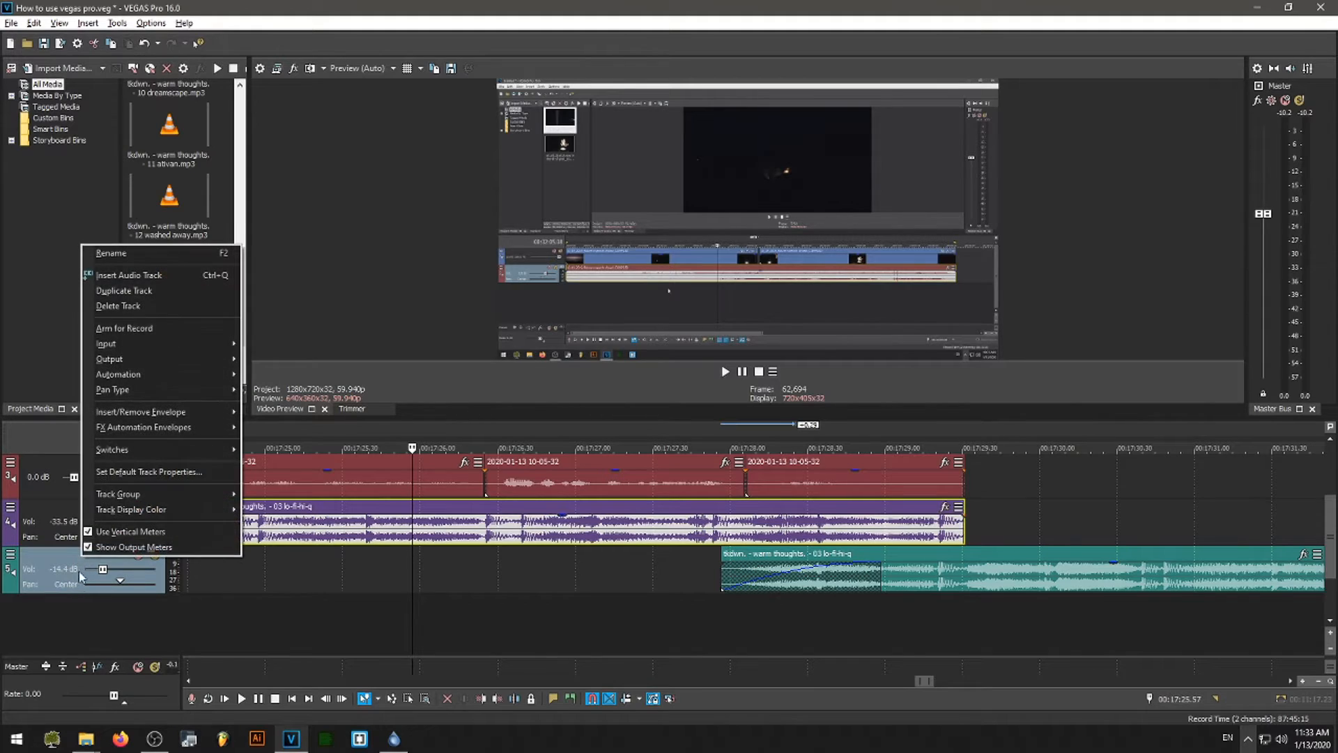
{"action": "left_click", "coordinate": [134, 309]}
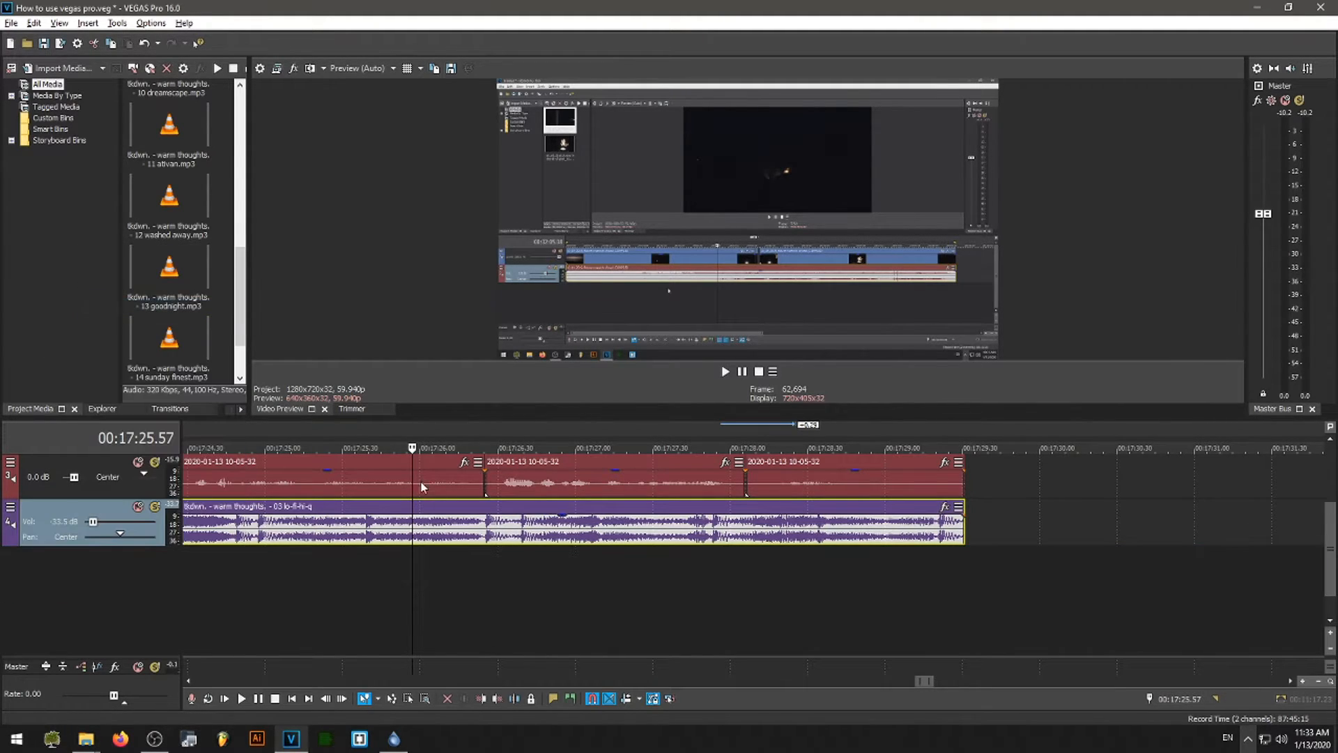
{"action": "scroll", "coordinate": [746, 492], "scroll_direction": "up", "scroll_amount": 3}
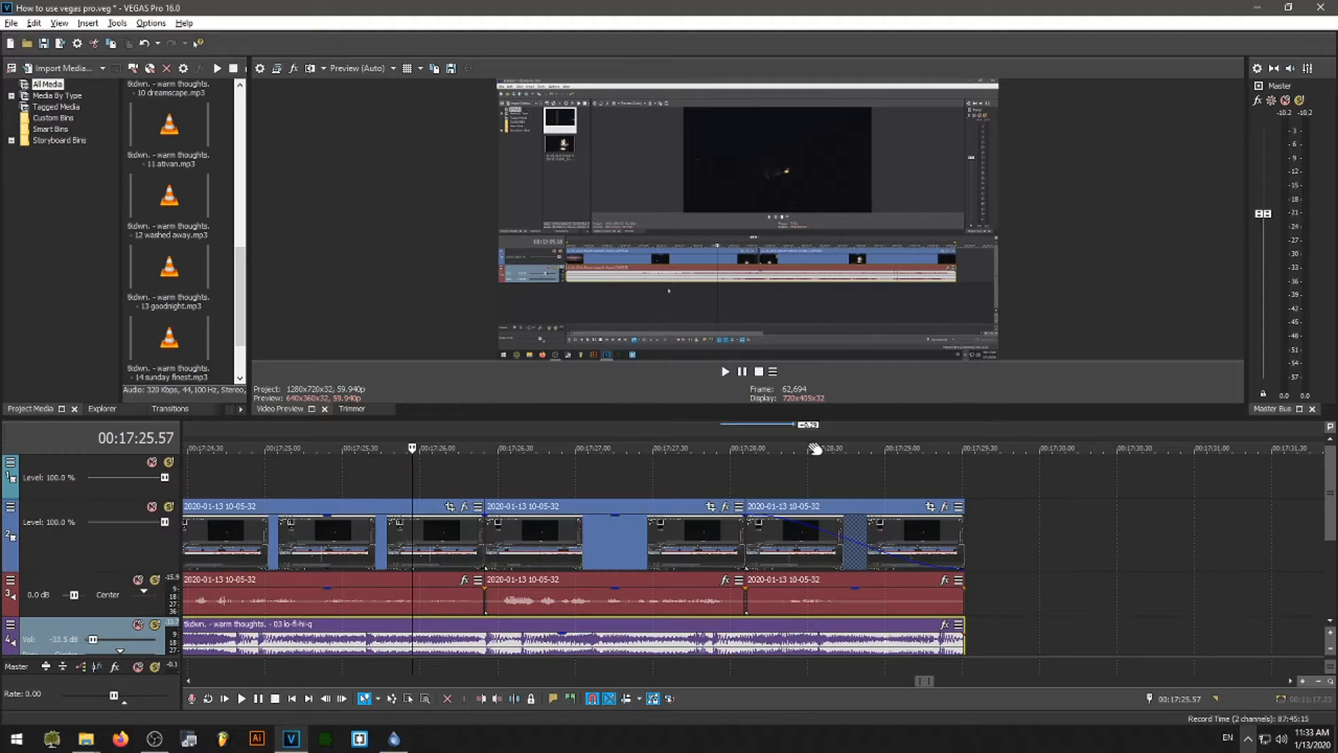
{"action": "left_click", "coordinate": [634, 436]}
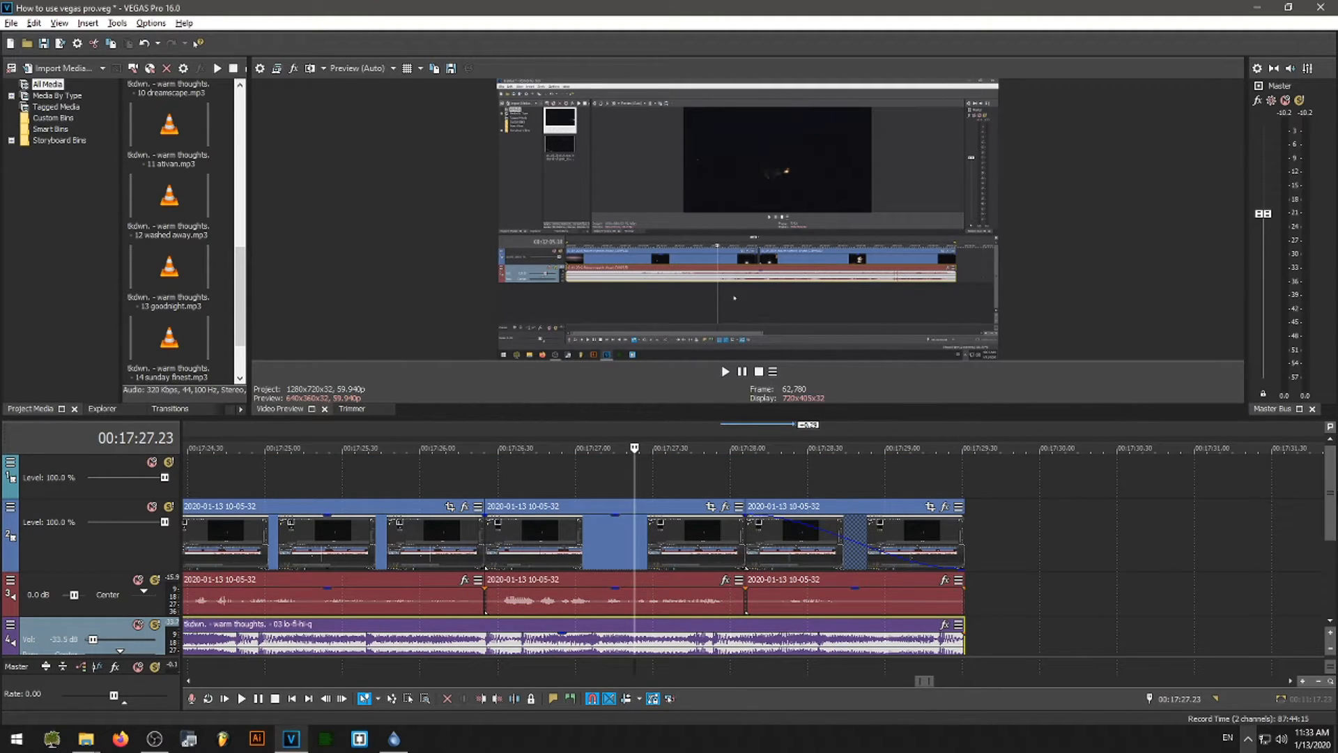
{"action": "key", "text": "space"}
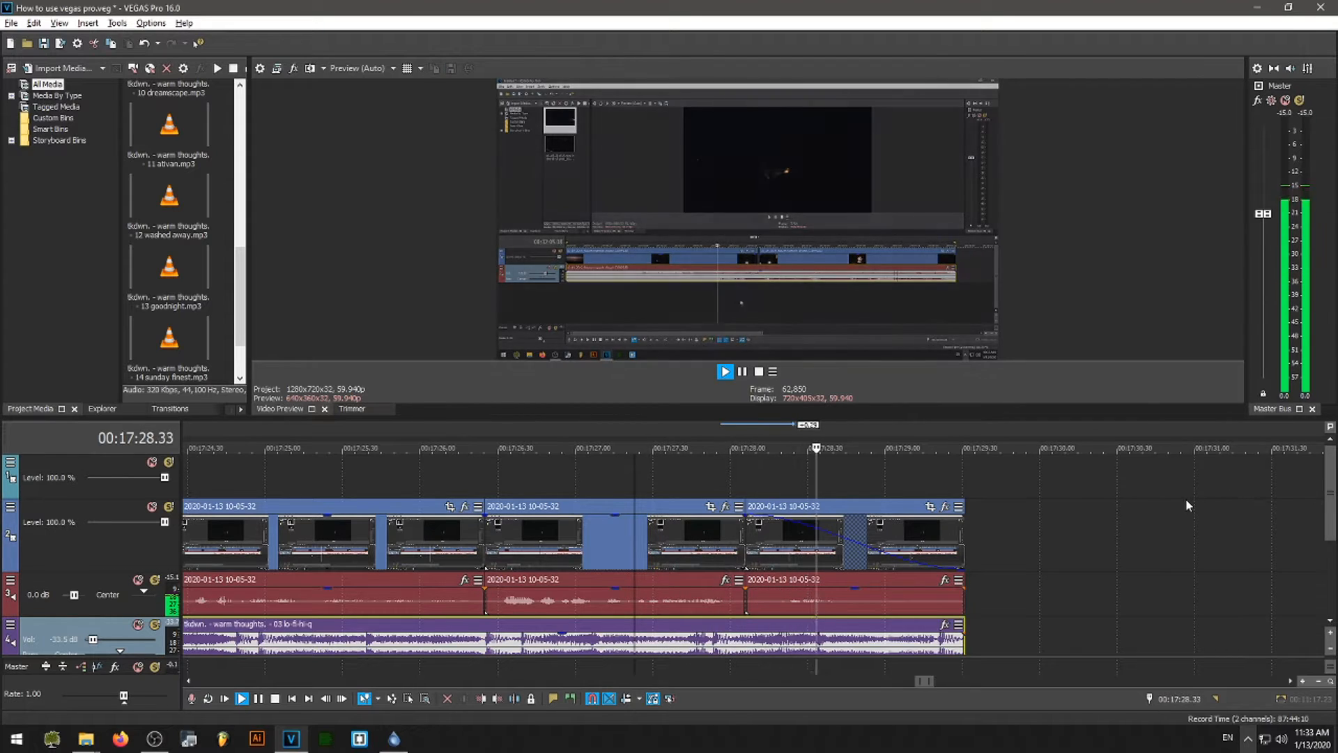
{"action": "key", "text": "space"}
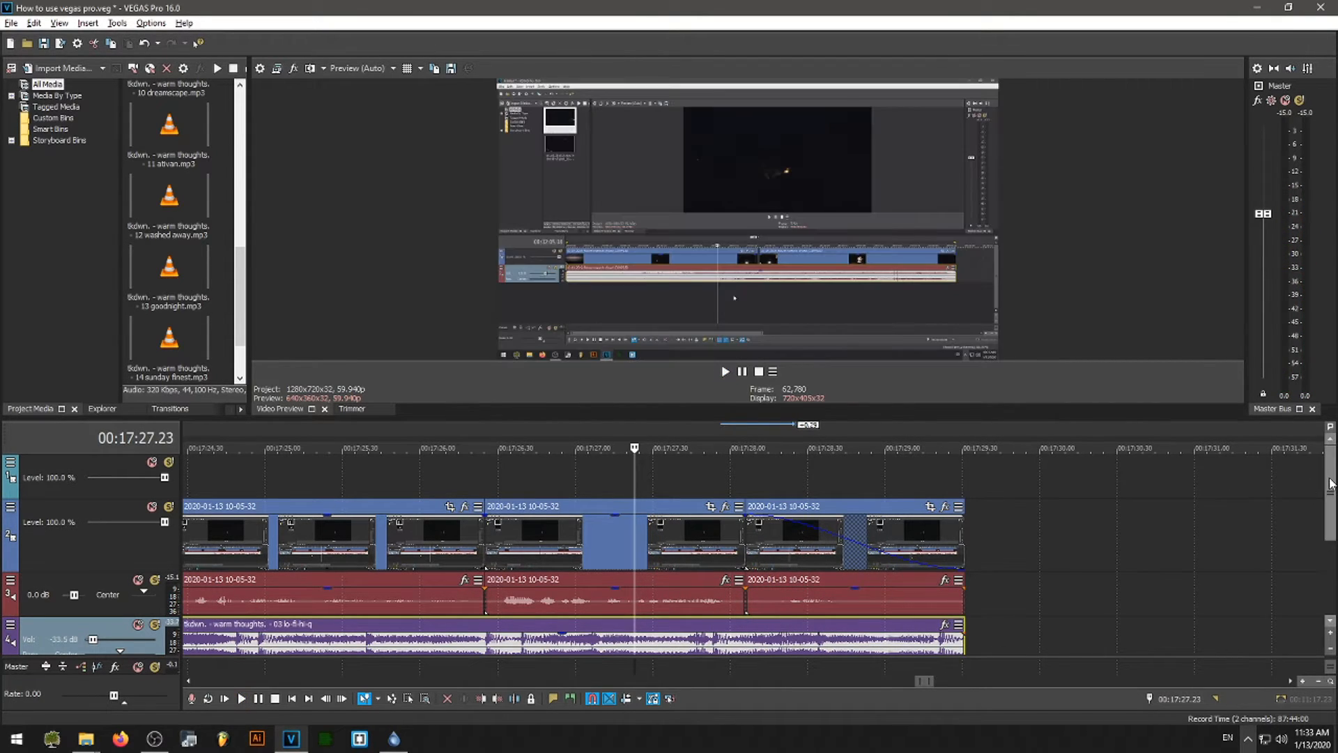
Step: Insert a new audio track below the music track and place a copy of the last 03 lo-fi-hi-q event on it
{"action": "left_click_drag", "start_coordinate": [1330, 489], "coordinate": [1330, 545]}
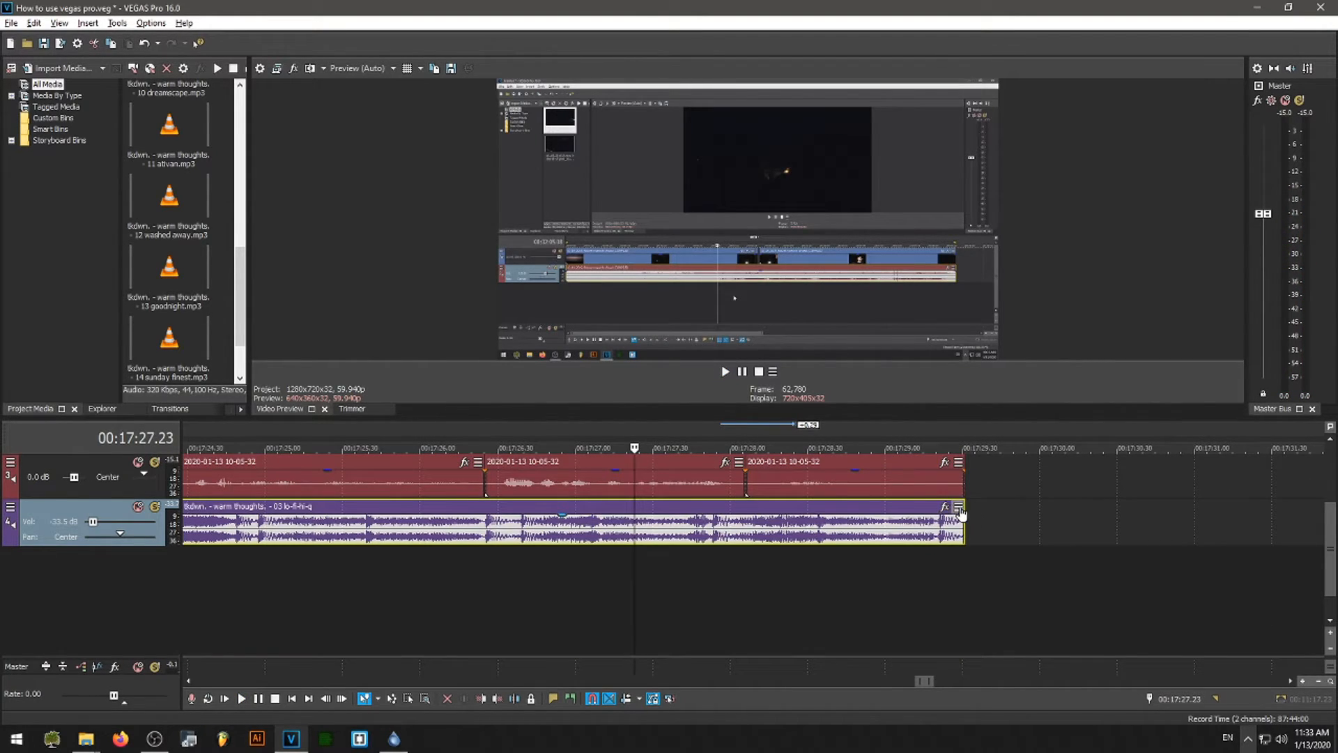
{"action": "mouse_move", "coordinate": [1332, 531]}
{"action": "left_mouse_down"}
{"action": "mouse_move", "coordinate": [1333, 502]}
{"action": "mouse_move", "coordinate": [1335, 532]}
{"action": "left_mouse_up"}
{"action": "mouse_move", "coordinate": [1332, 538]}
{"action": "left_mouse_down"}
{"action": "mouse_move", "coordinate": [1330, 520]}
{"action": "mouse_move", "coordinate": [1331, 547]}
{"action": "left_mouse_up"}
{"action": "left_click", "coordinate": [747, 509]}
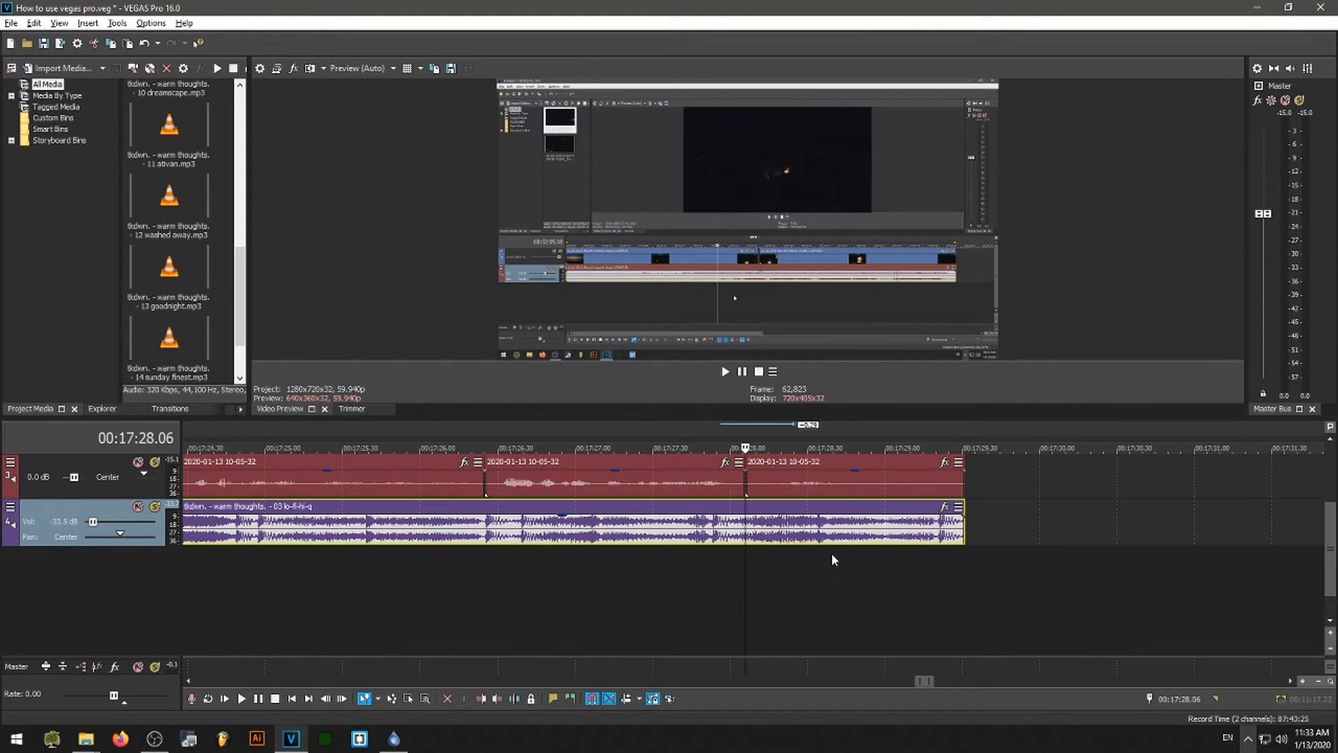
{"action": "left_click", "coordinate": [787, 568]}
{"action": "right_click", "coordinate": [106, 515]}
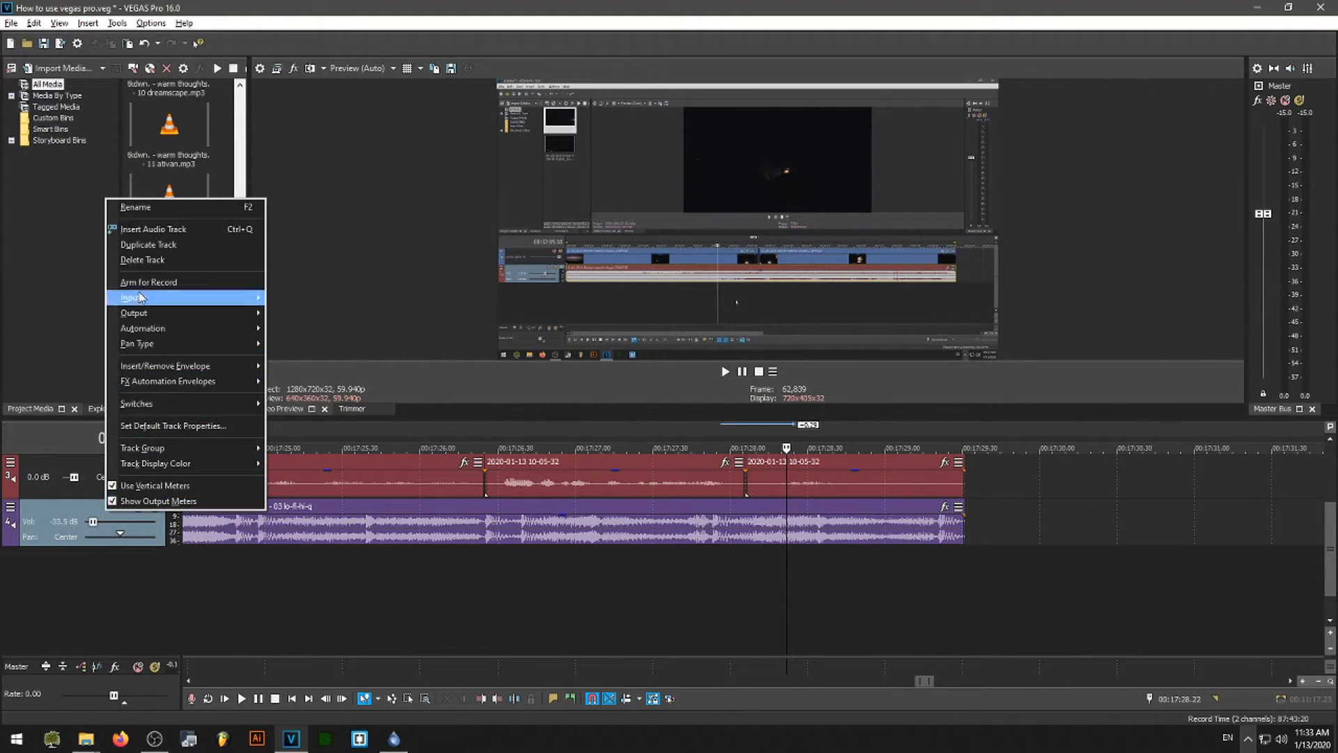
{"action": "left_click", "coordinate": [152, 229]}
{"action": "left_click_drag", "start_coordinate": [59, 509], "coordinate": [247, 589]}
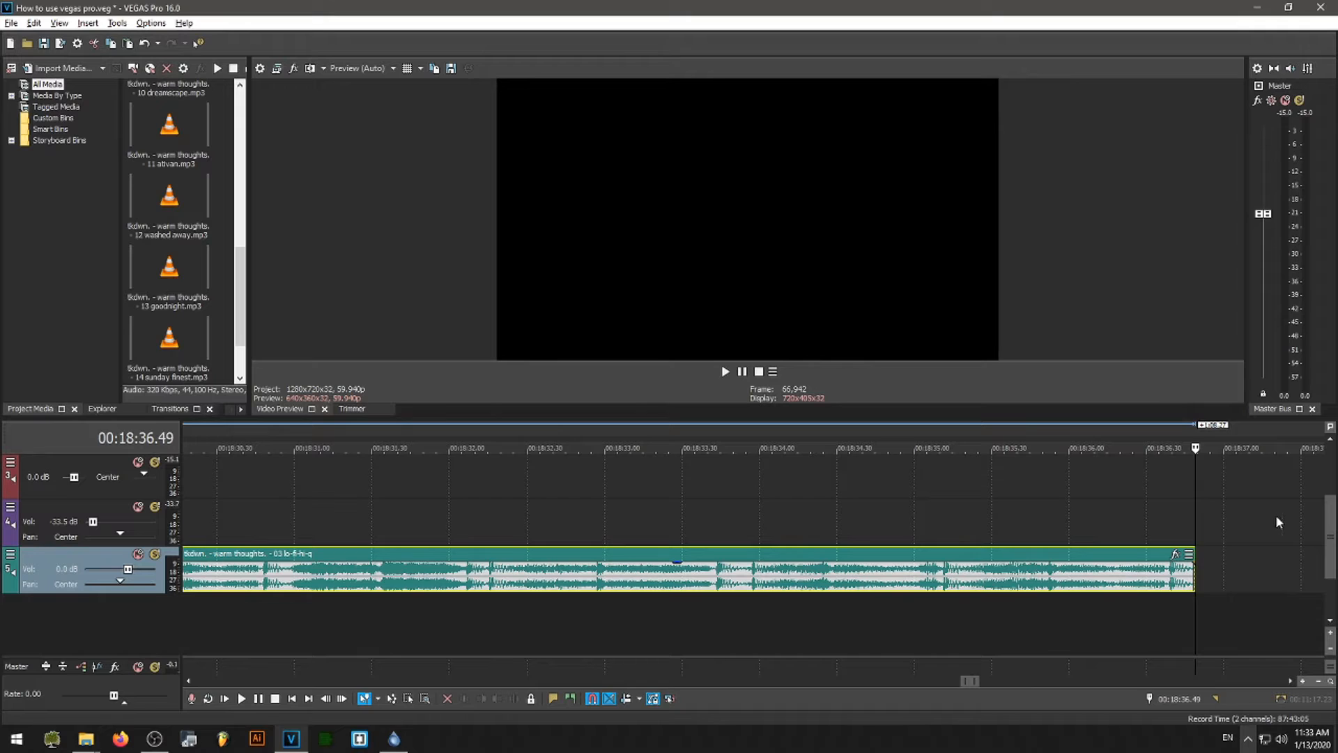
Step: Move the copied music event earlier so it starts exactly beneath the original 03 lo-fi-hi-q event
{"action": "mouse_move", "coordinate": [1332, 528]}
{"action": "left_mouse_down"}
{"action": "mouse_move", "coordinate": [1334, 470]}
{"action": "mouse_move", "coordinate": [1333, 548]}
{"action": "mouse_move", "coordinate": [1334, 528]}
{"action": "left_mouse_up"}
{"action": "scroll", "coordinate": [825, 607], "scroll_direction": "down", "scroll_amount": 10}
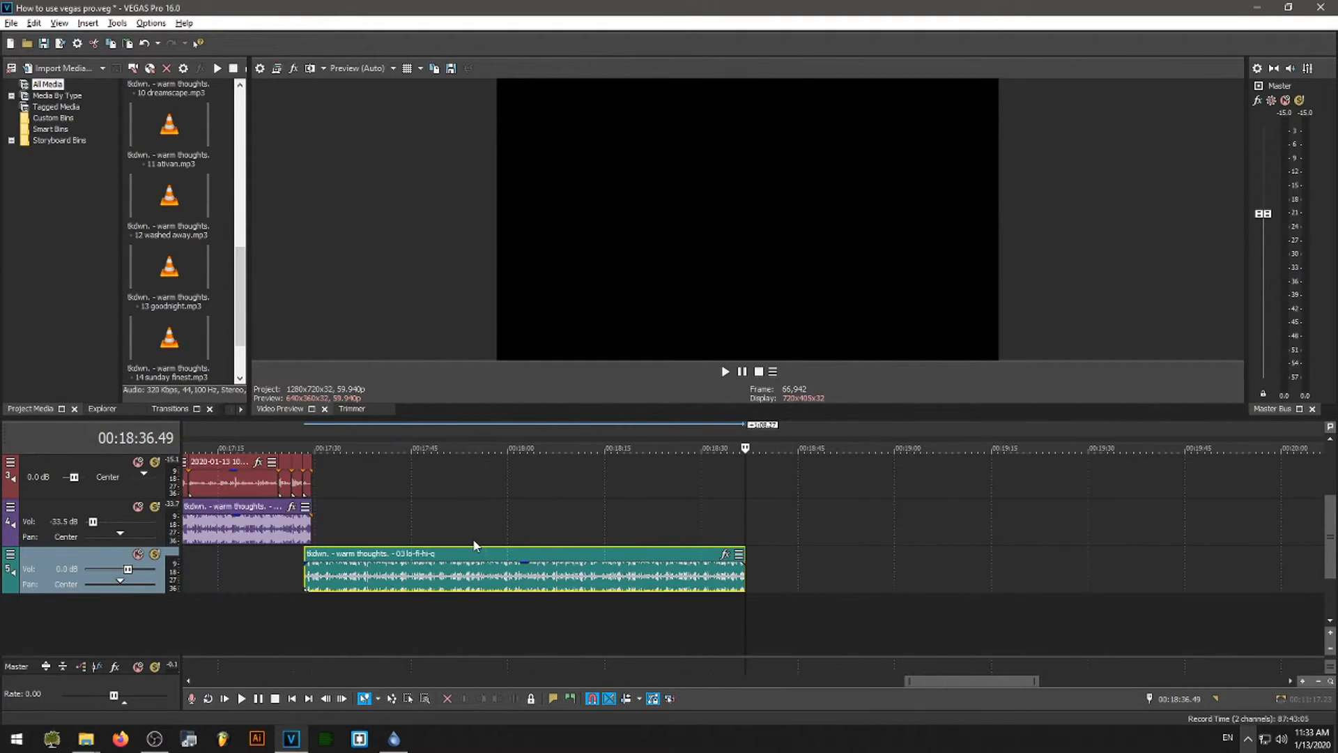
{"action": "left_click_drag", "start_coordinate": [436, 549], "coordinate": [285, 566]}
{"action": "scroll", "coordinate": [570, 526], "scroll_direction": "down", "scroll_amount": 7}
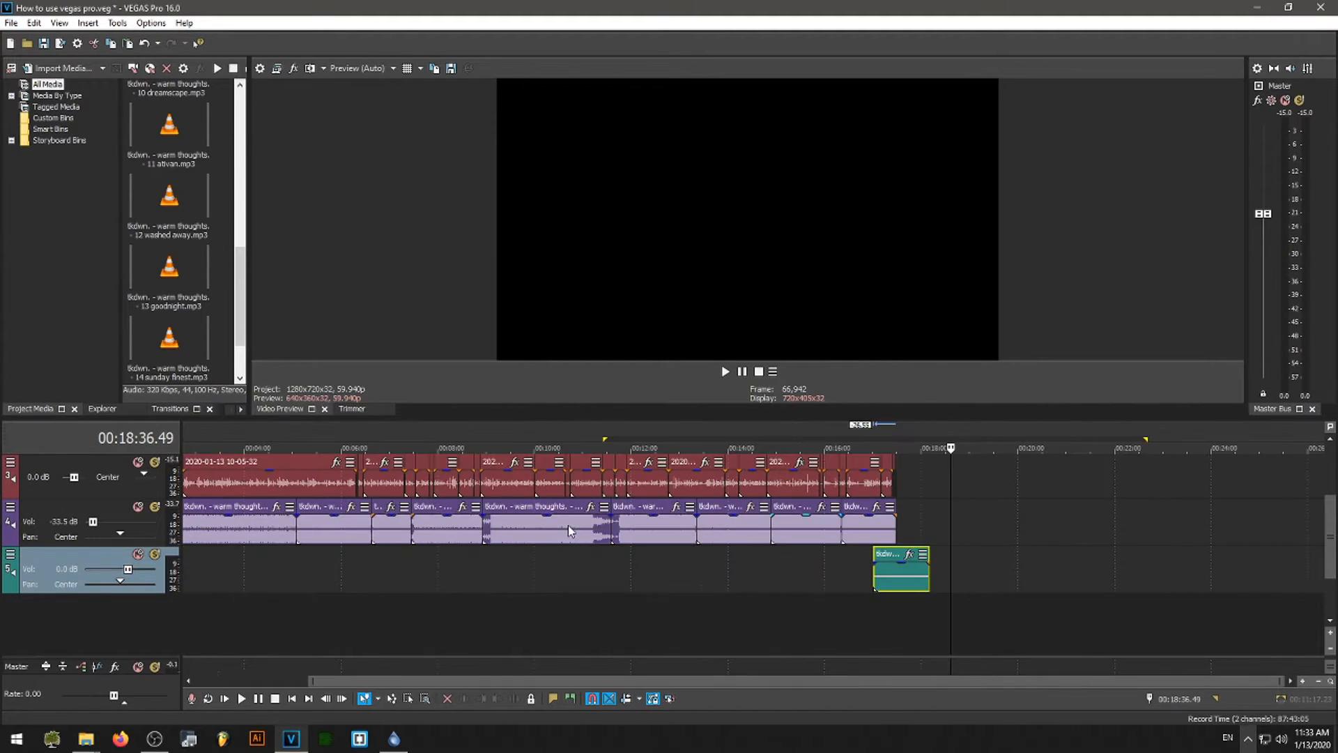
{"action": "scroll", "coordinate": [878, 545], "scroll_direction": "up", "scroll_amount": 4}
{"action": "left_click_drag", "start_coordinate": [561, 554], "coordinate": [456, 570]}
{"action": "scroll", "coordinate": [614, 538], "scroll_direction": "up", "scroll_amount": 3}
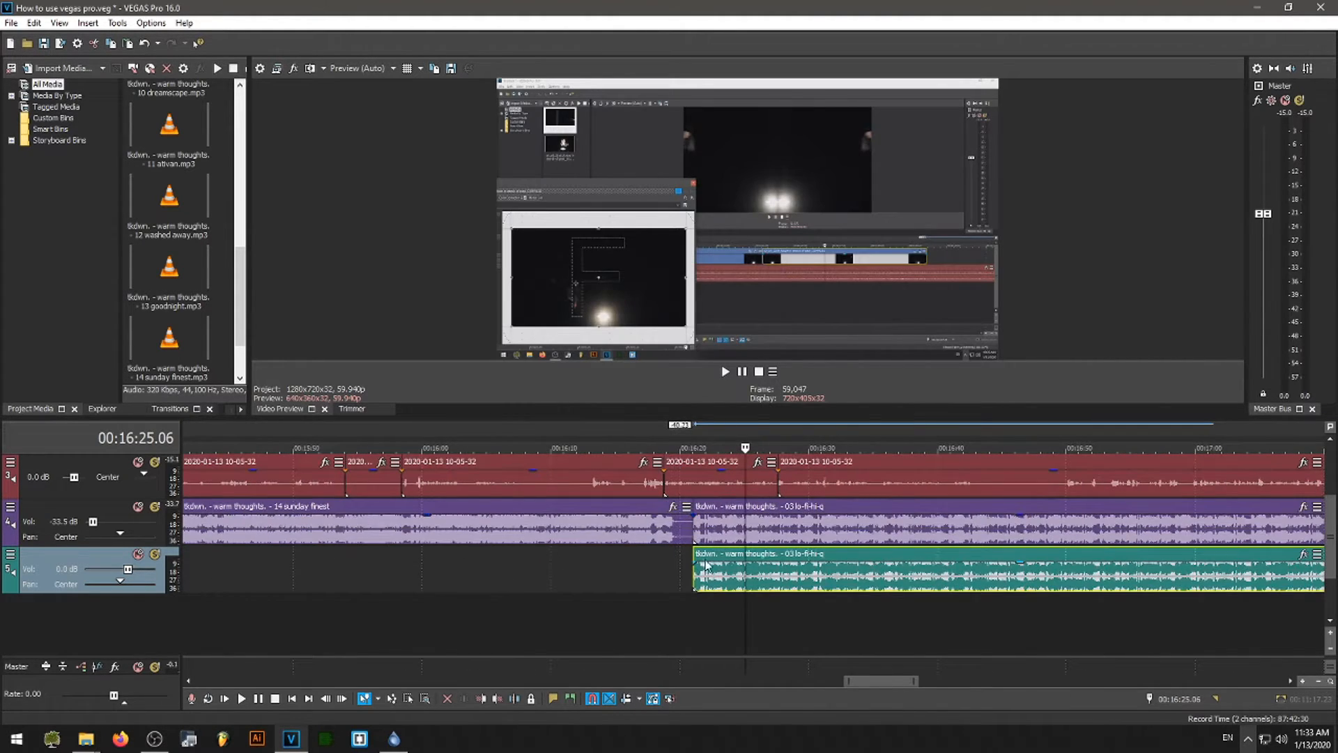
Step: Trim the start of the copied music event to the last clip's start, at about 00:17:28
{"action": "scroll", "coordinate": [705, 565], "scroll_direction": "down", "scroll_amount": 4}
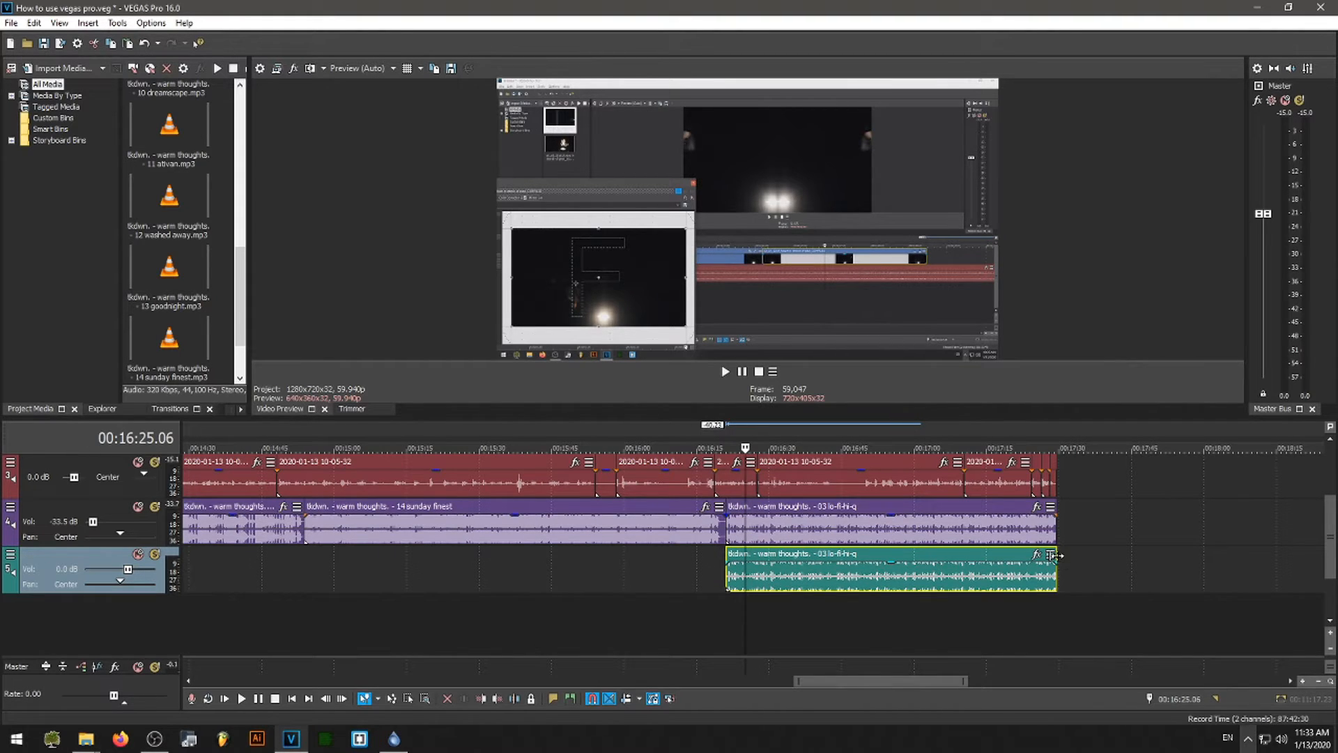
{"action": "scroll", "coordinate": [1006, 580], "scroll_direction": "up", "scroll_amount": 3}
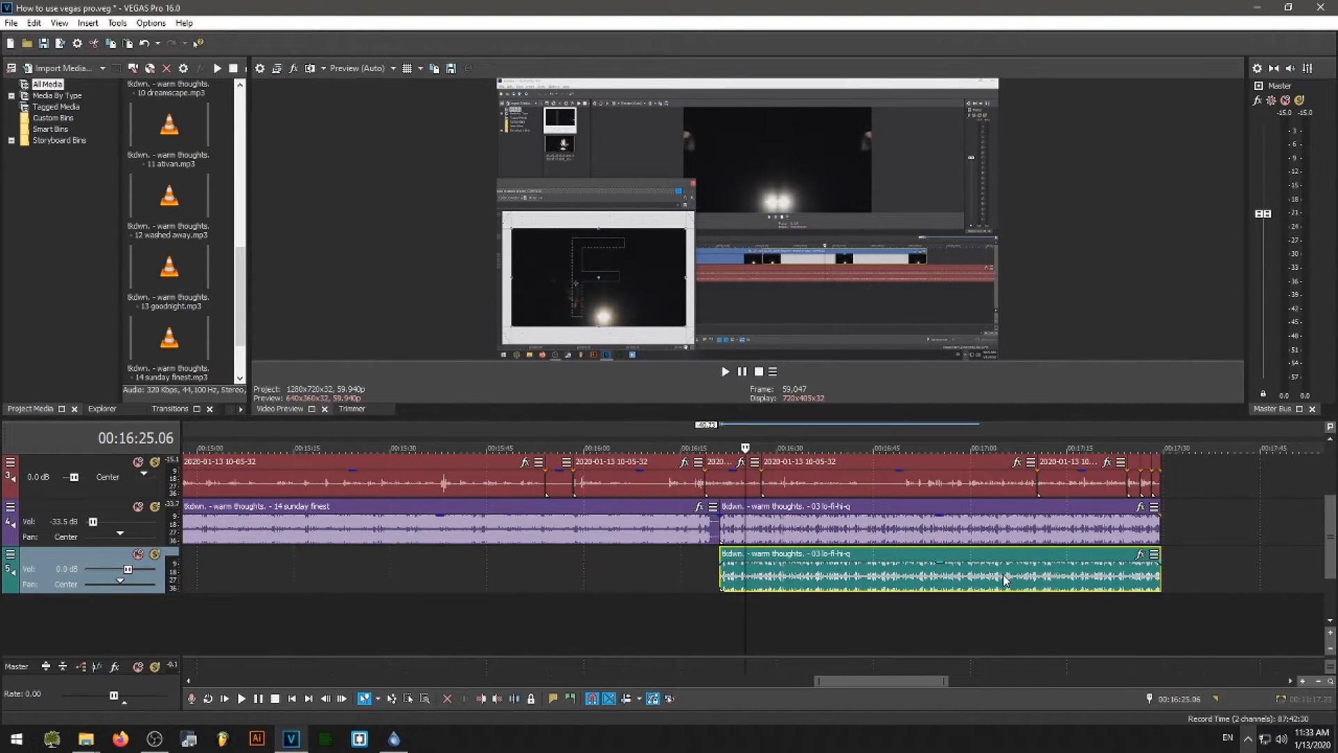
{"action": "scroll", "coordinate": [1006, 580], "scroll_direction": "down", "scroll_amount": 2}
{"action": "left_click_drag", "start_coordinate": [848, 682], "coordinate": [900, 683]}
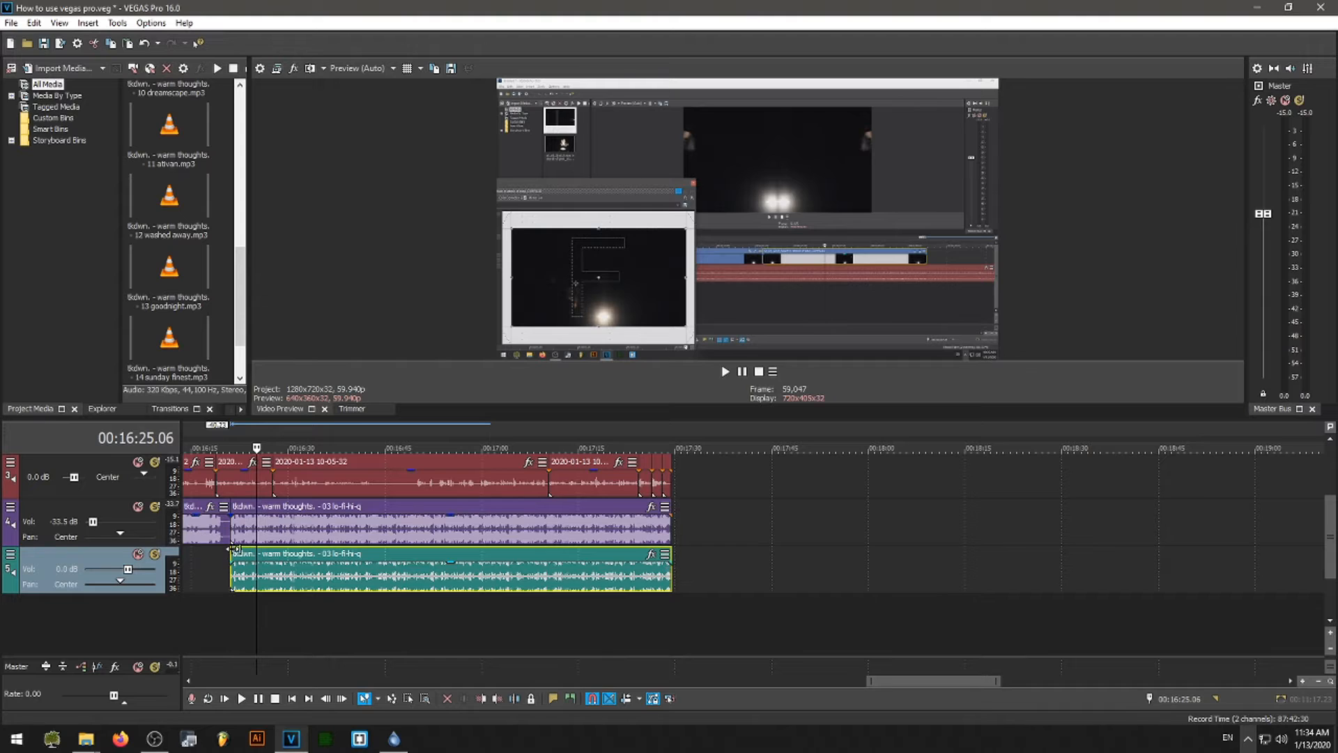
{"action": "left_click_drag", "start_coordinate": [230, 550], "coordinate": [663, 572]}
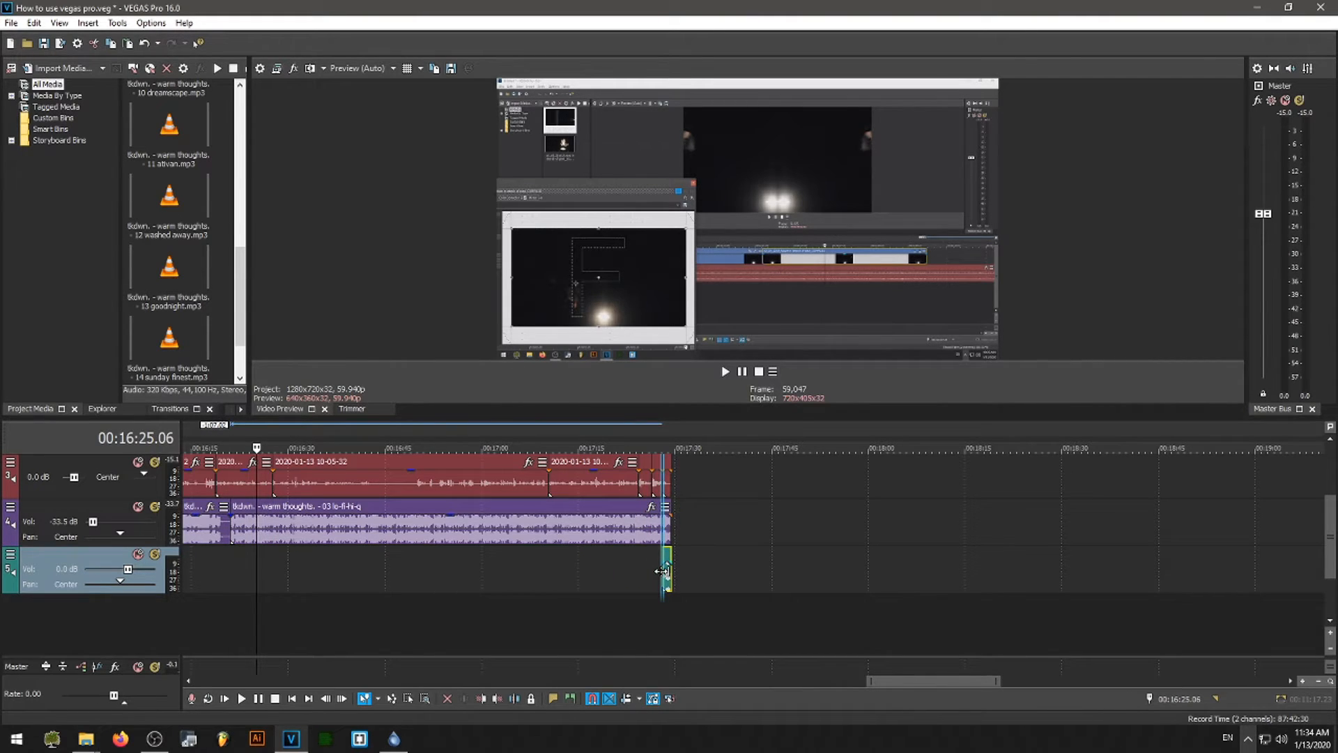
Step: Add a fade-in of about one second to the start of the trimmed music event
{"action": "scroll", "coordinate": [810, 554], "scroll_direction": "down", "scroll_amount": 5}
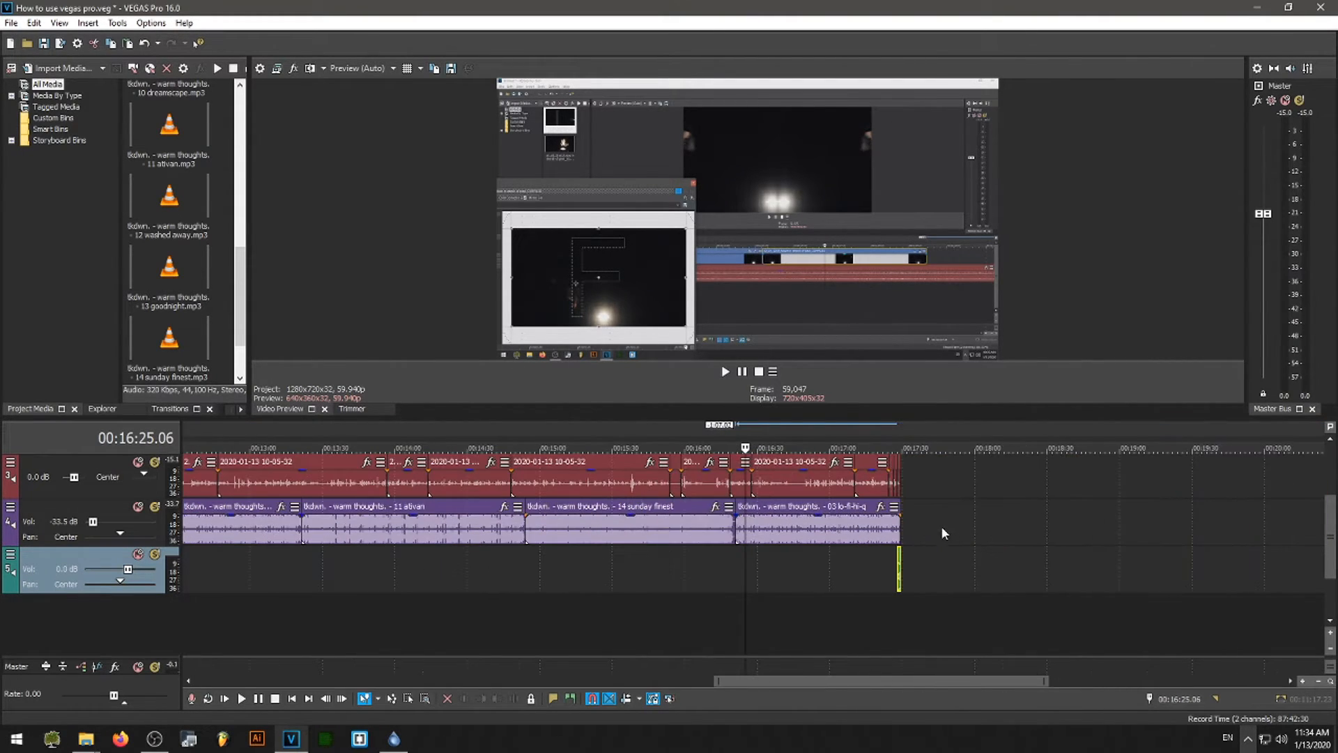
{"action": "left_click", "coordinate": [890, 433]}
{"action": "scroll", "coordinate": [979, 569], "scroll_direction": "up", "scroll_amount": 6}
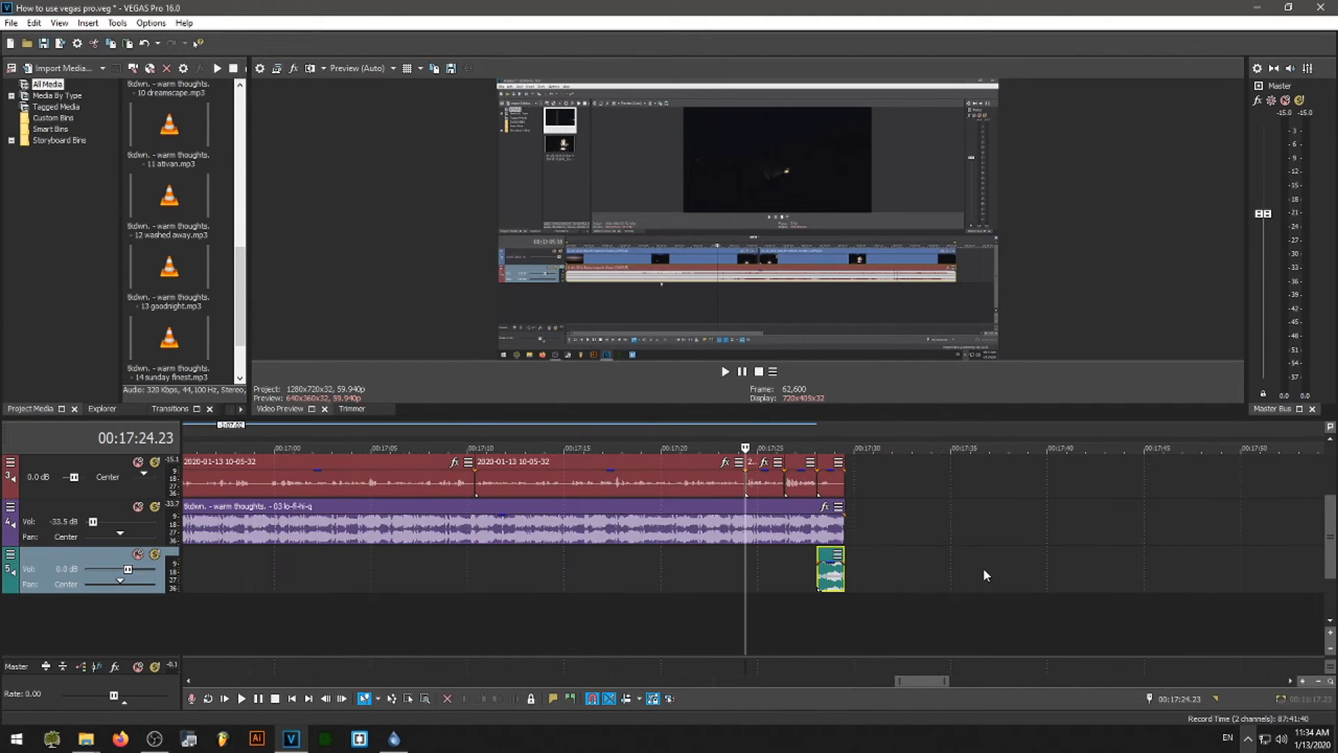
{"action": "left_click_drag", "start_coordinate": [922, 681], "coordinate": [927, 683]}
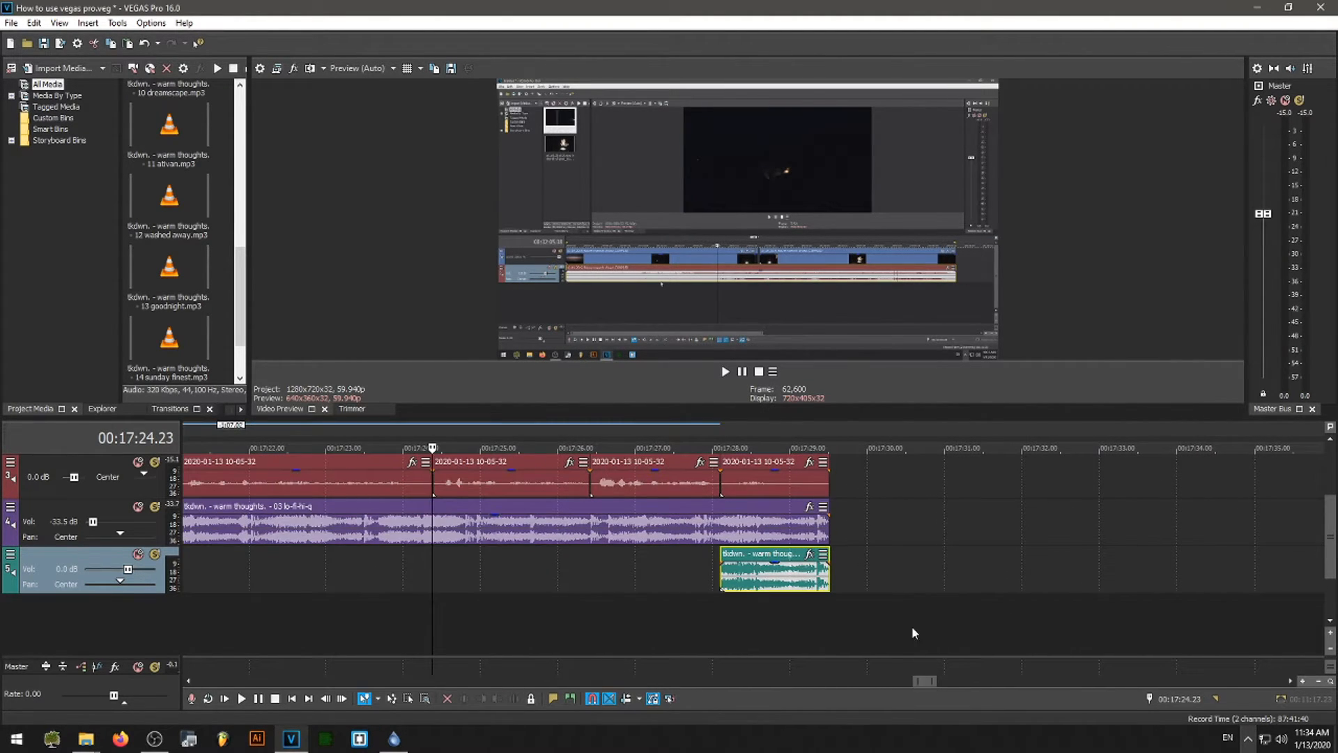
{"action": "left_click", "coordinate": [734, 433]}
{"action": "scroll", "coordinate": [913, 554], "scroll_direction": "up", "scroll_amount": 2}
{"action": "left_click_drag", "start_coordinate": [724, 565], "coordinate": [843, 528]}
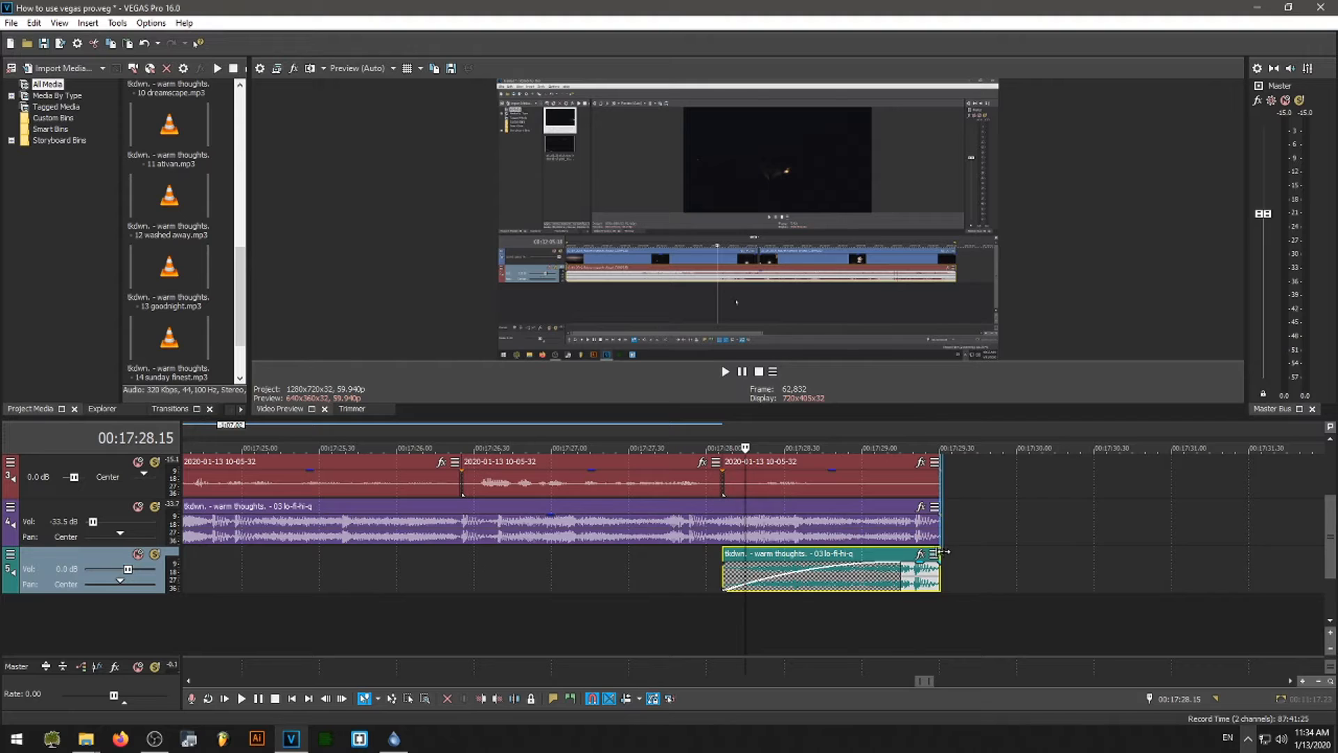
Step: Extend the copied music event's end to about 00:17:39 and lengthen its fade-in to about three seconds
{"action": "left_click_drag", "start_coordinate": [941, 551], "coordinate": [1180, 554]}
{"action": "scroll", "coordinate": [1168, 559], "scroll_direction": "down", "scroll_amount": 4}
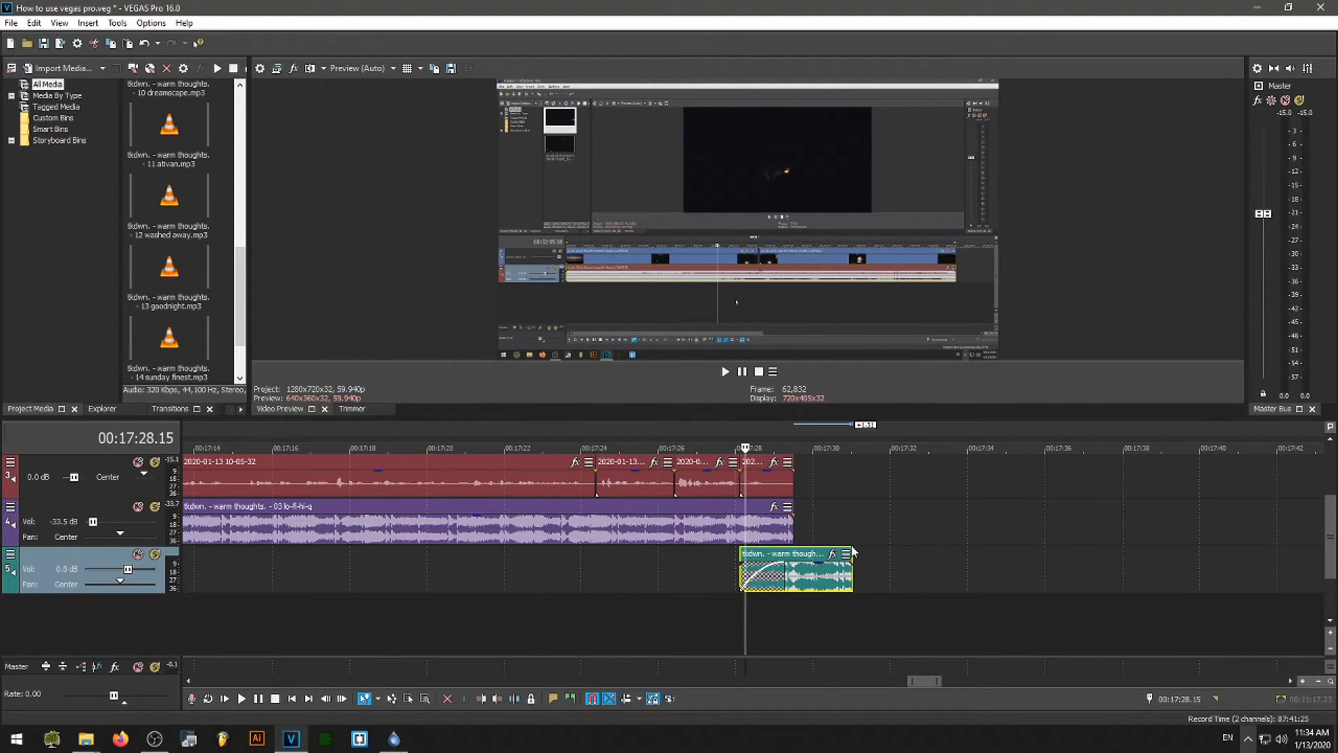
{"action": "left_click_drag", "start_coordinate": [848, 548], "coordinate": [1155, 557]}
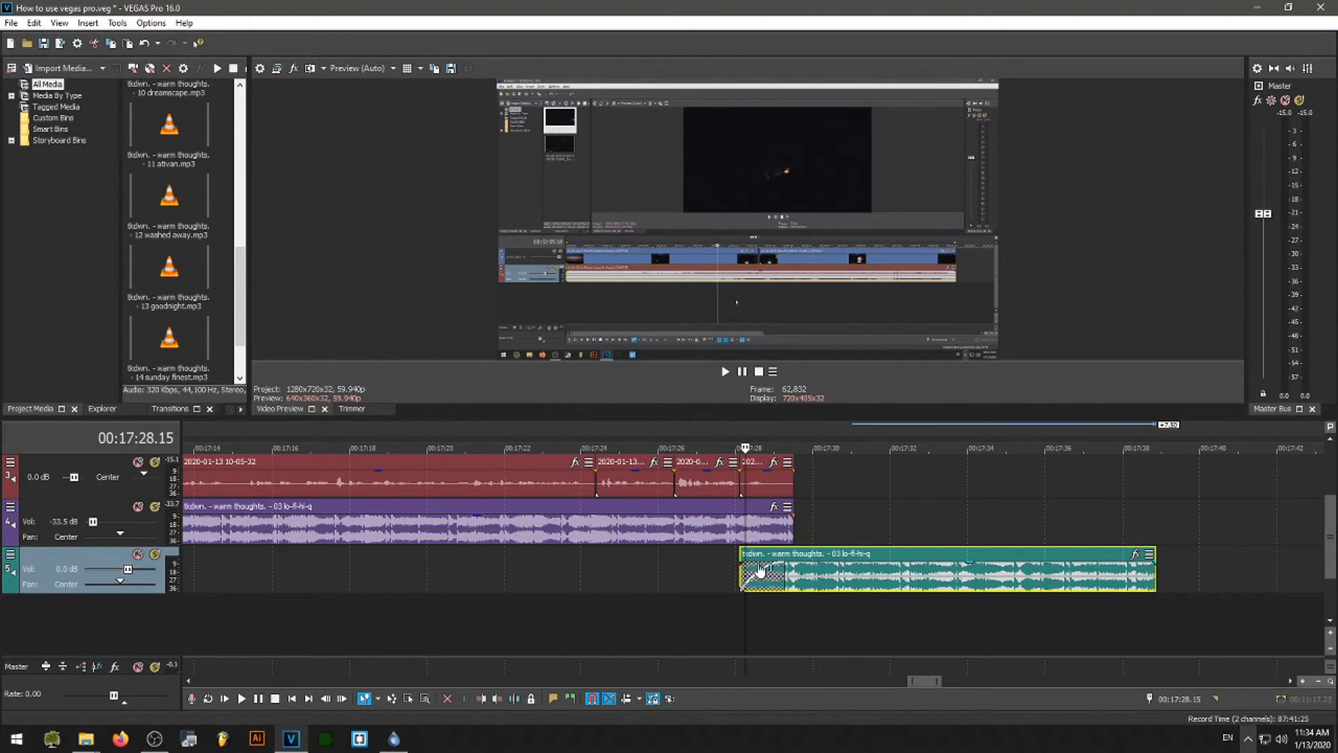
{"action": "left_click_drag", "start_coordinate": [787, 563], "coordinate": [856, 566]}
Step: Lower the new music track's volume to -9.0 dB and play back the ending to check the transition
{"action": "left_click", "coordinate": [722, 439]}
{"action": "key", "text": "space"}
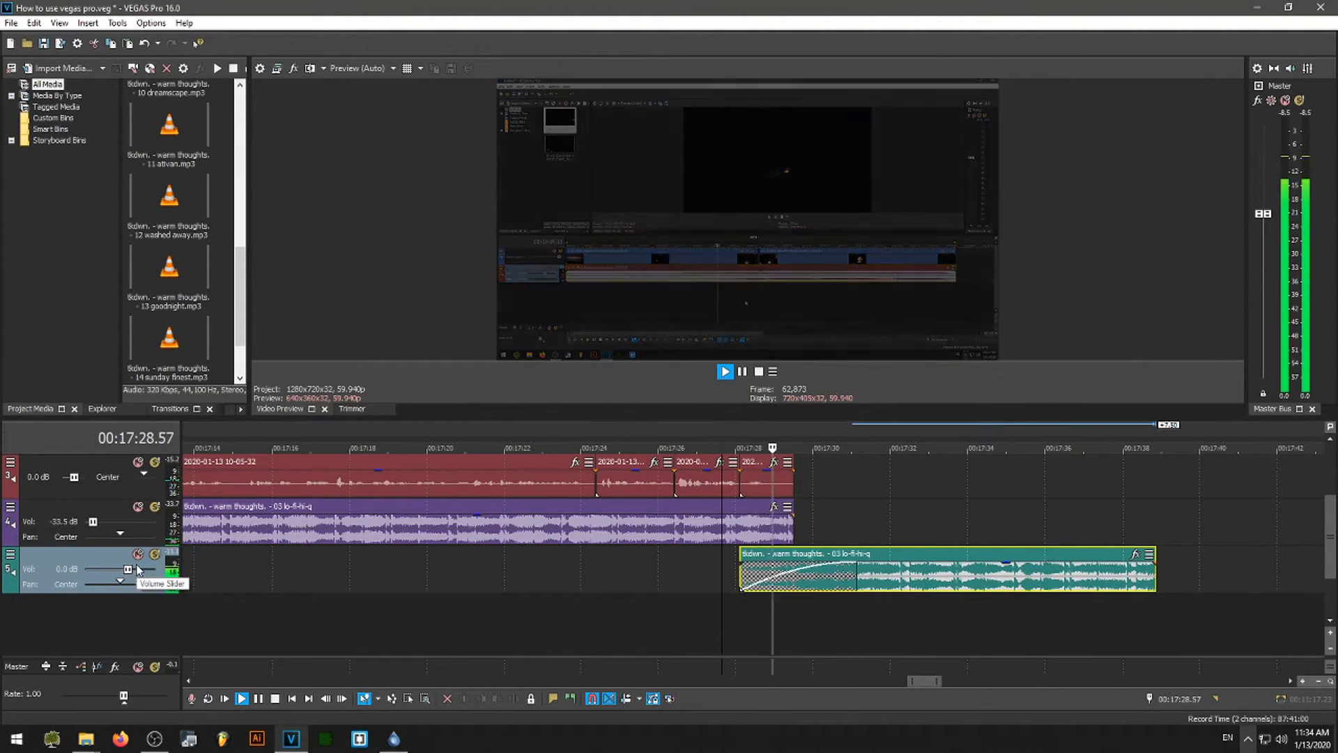
{"action": "key", "text": "space"}
{"action": "left_click_drag", "start_coordinate": [133, 570], "coordinate": [115, 571]}
{"action": "key", "text": "space"}
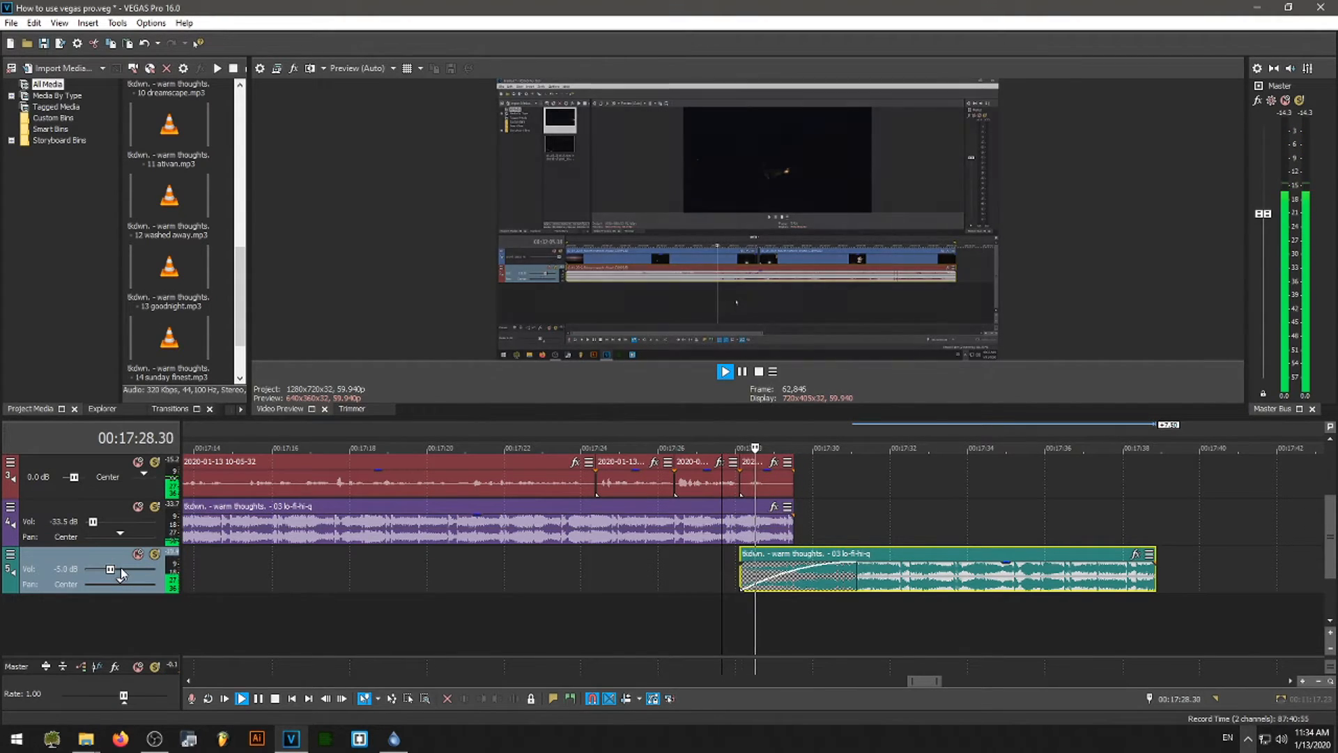
{"action": "scroll", "coordinate": [121, 571], "scroll_direction": "down", "scroll_amount": 4}
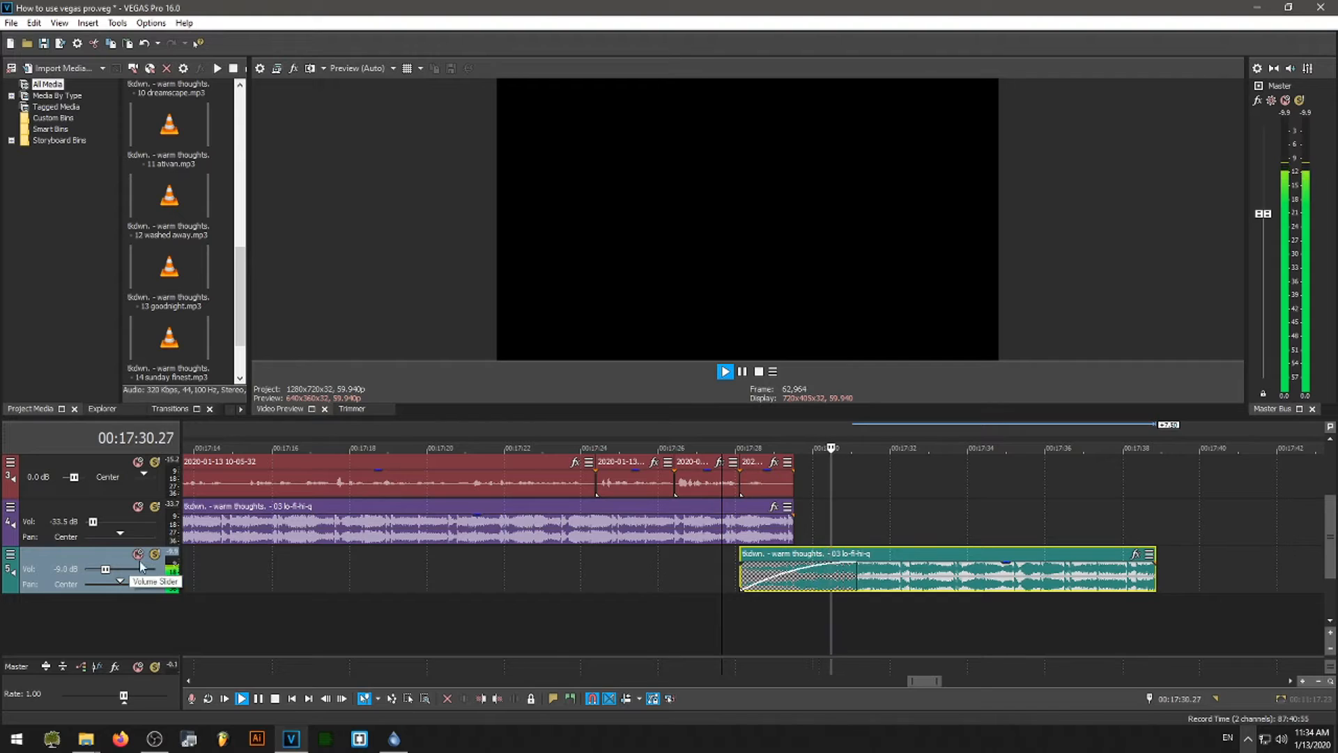
{"action": "key", "text": "space"}
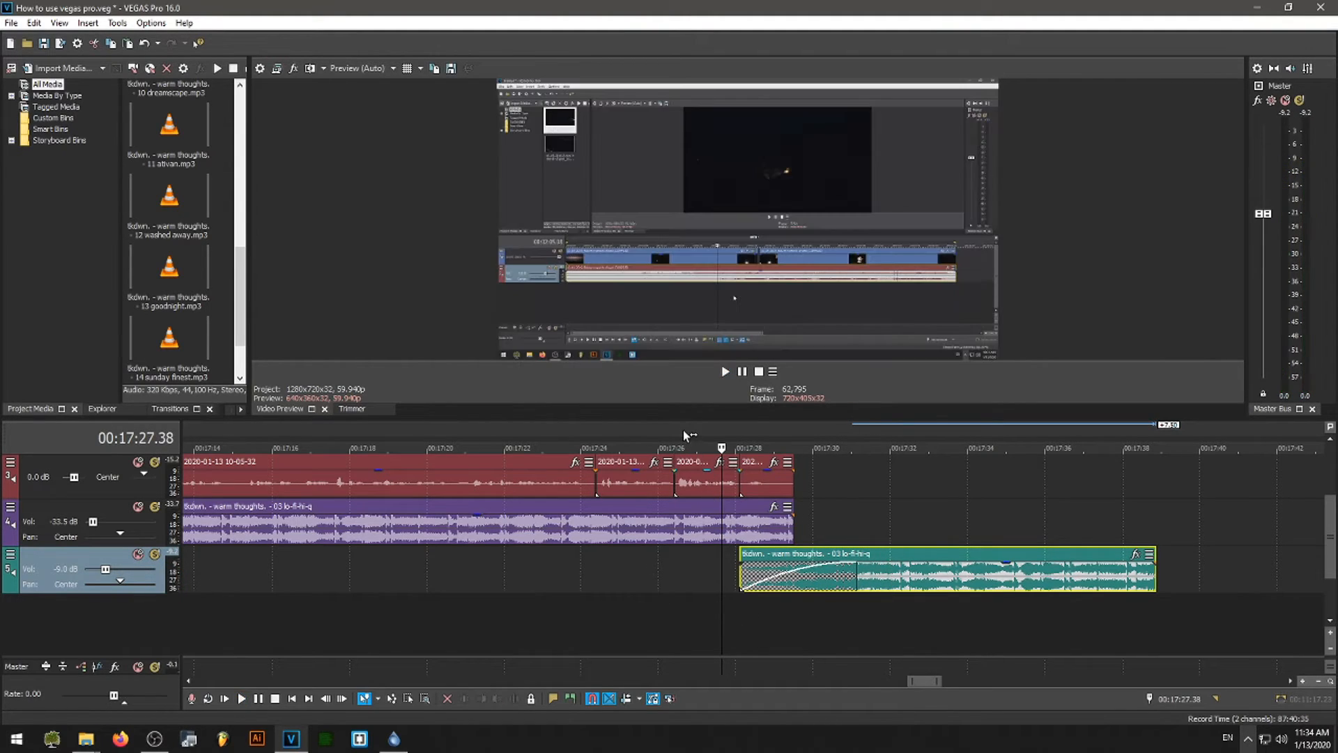
{"action": "left_click", "coordinate": [590, 428]}
{"action": "key", "text": "space"}
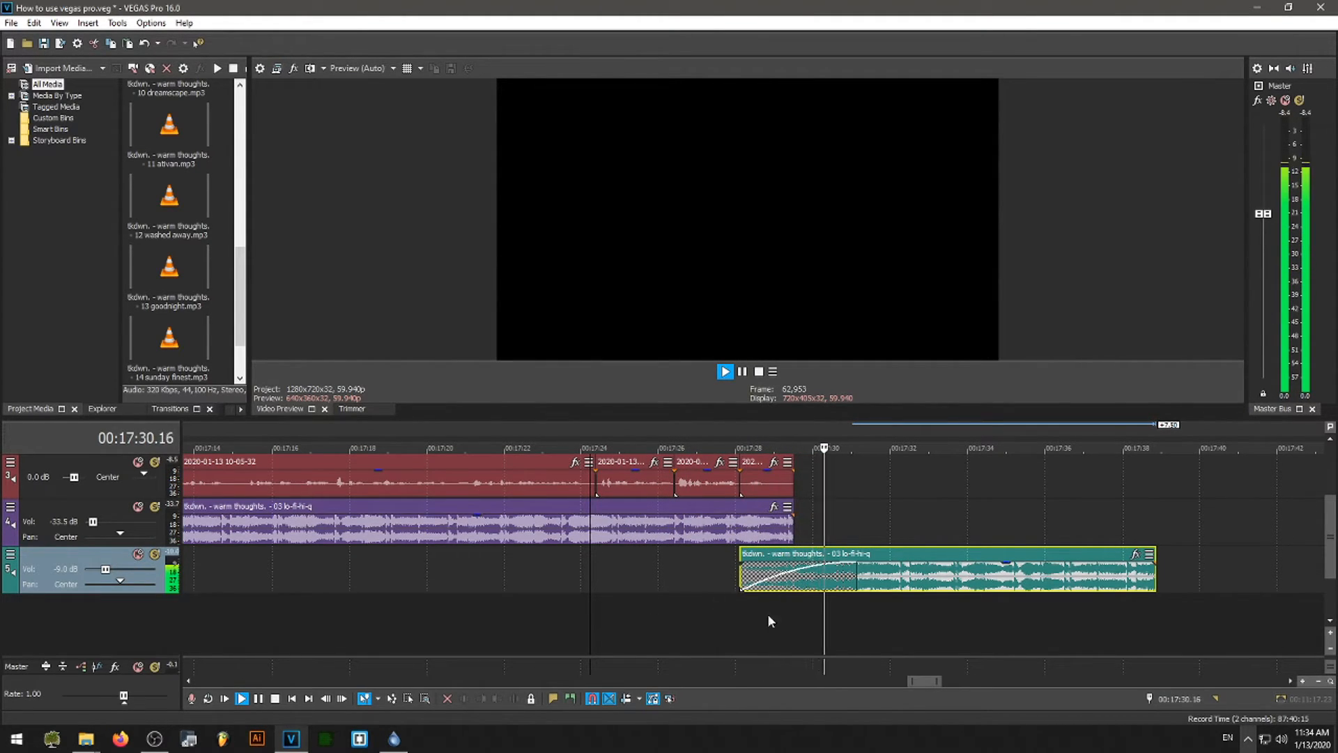
{"action": "key", "text": "space"}
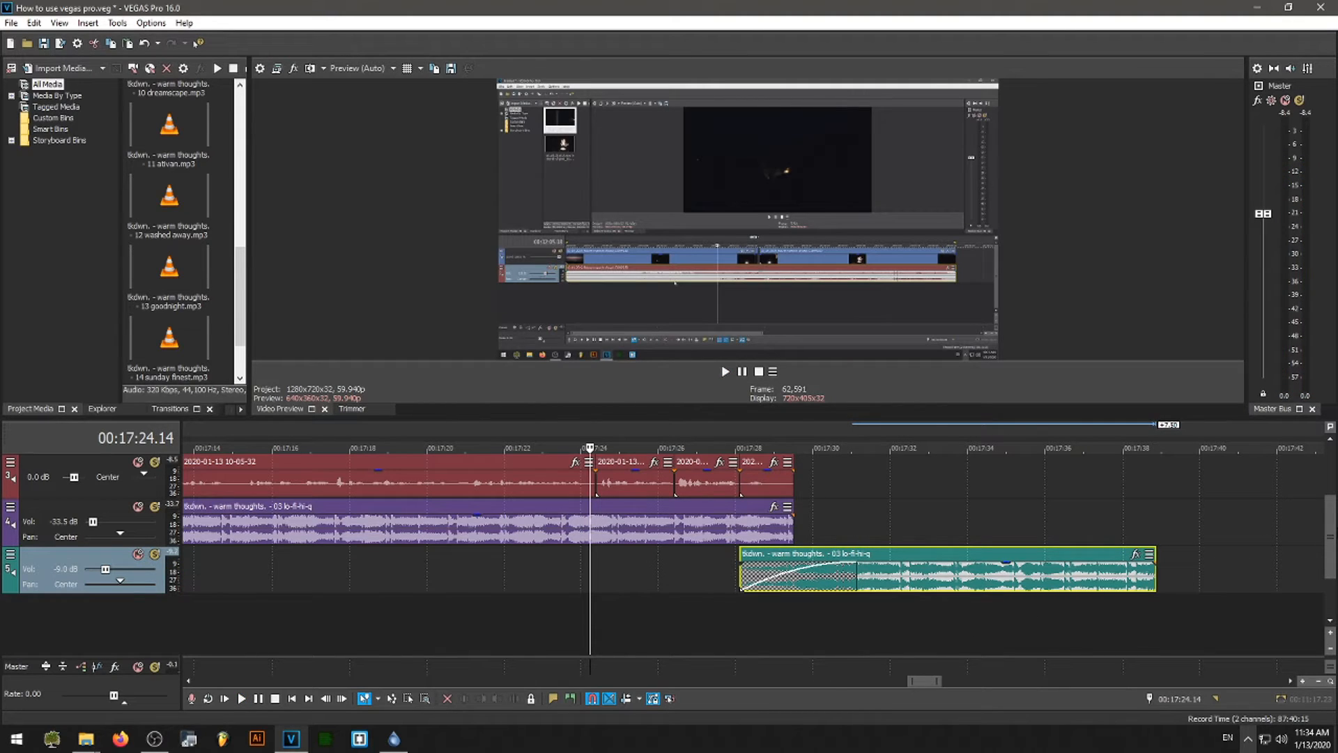
{"action": "mouse_move", "coordinate": [1334, 534]}
{"action": "left_mouse_down"}
{"action": "mouse_move", "coordinate": [1336, 517]}
{"action": "mouse_move", "coordinate": [1335, 535]}
{"action": "left_mouse_up"}
{"action": "scroll", "coordinate": [896, 553], "scroll_direction": "up", "scroll_amount": 2}
{"action": "left_click", "coordinate": [1046, 446]}
{"action": "scroll", "coordinate": [1265, 561], "scroll_direction": "up", "scroll_amount": 3}
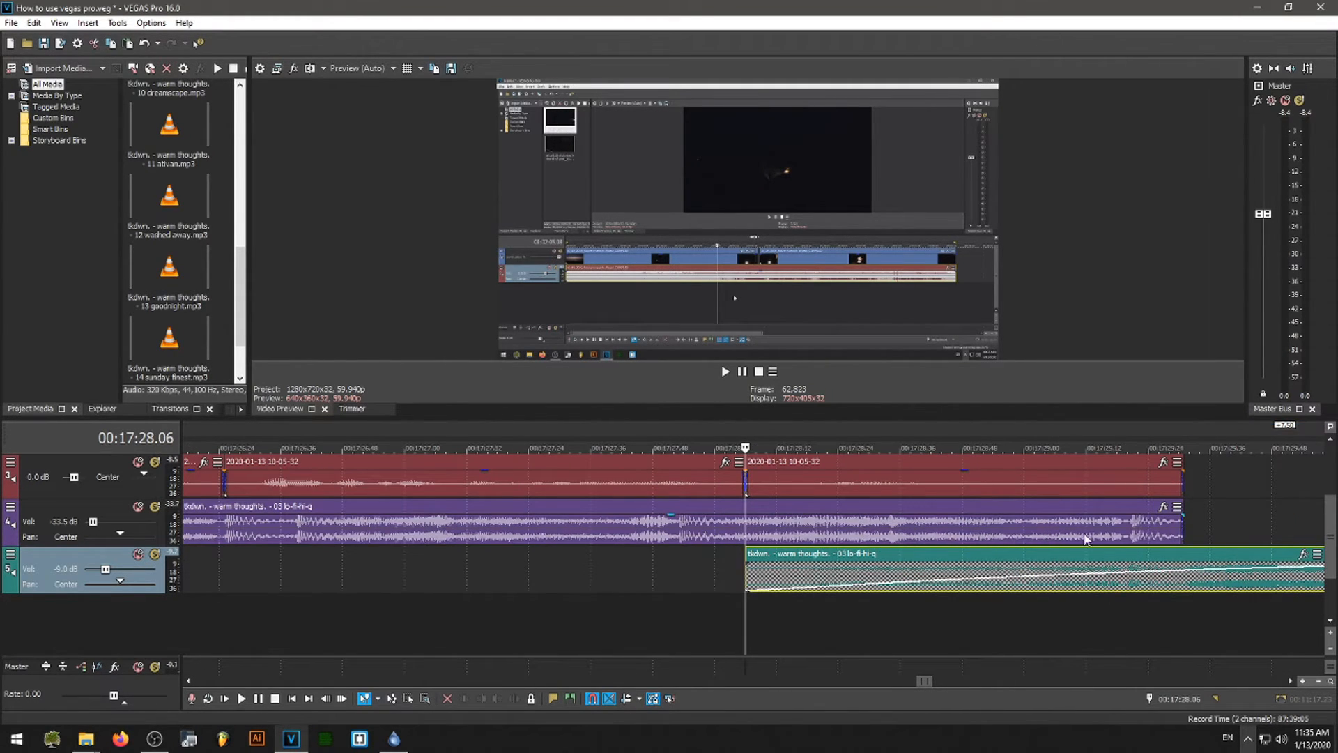
{"action": "scroll", "coordinate": [825, 558], "scroll_direction": "down", "scroll_amount": 4}
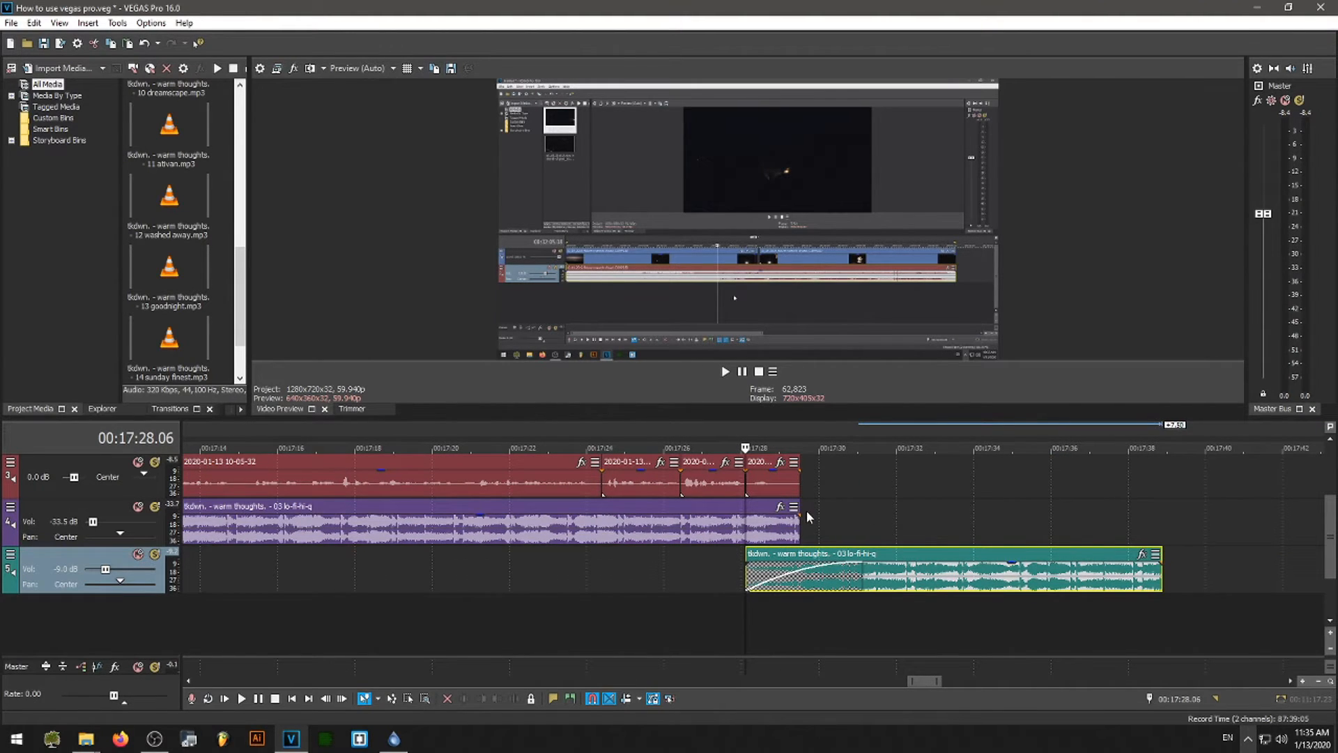
{"action": "scroll", "coordinate": [808, 516], "scroll_direction": "up", "scroll_amount": 3}
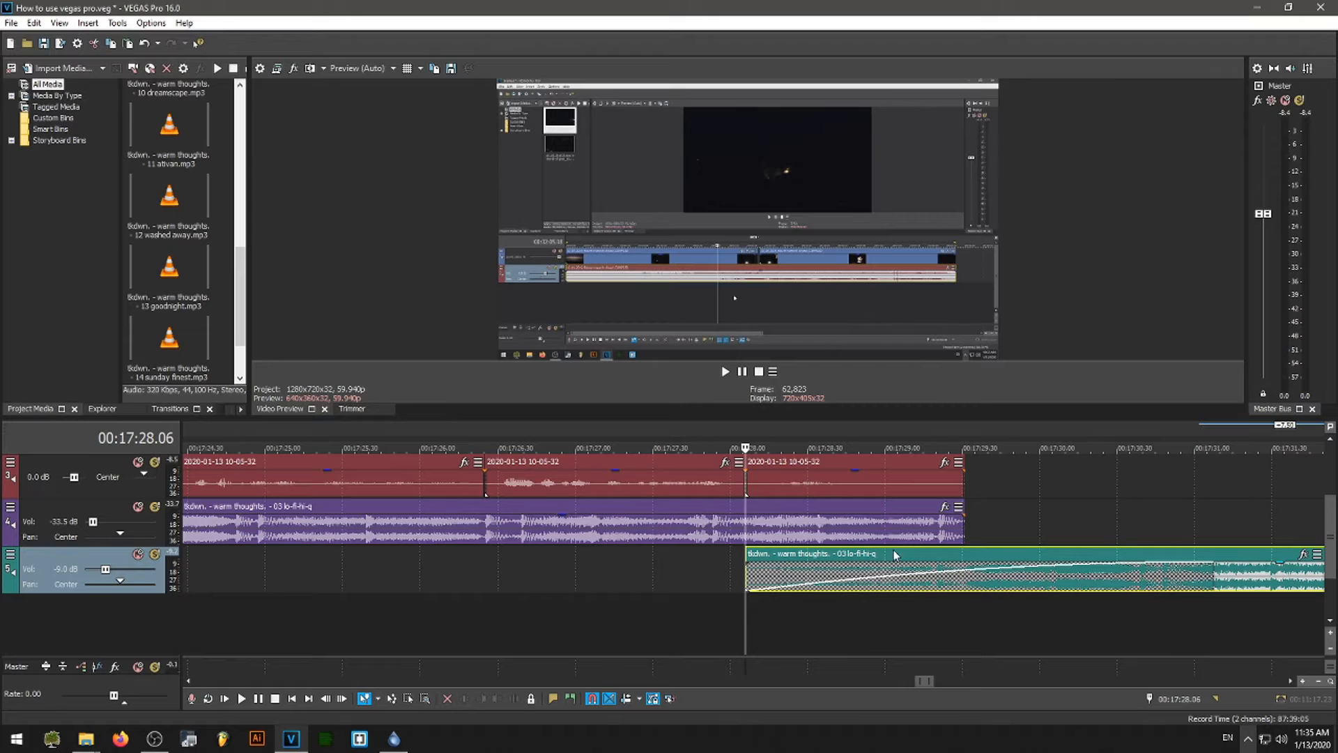
Step: Insert a VEGAS Titles & Text event on the title track at the end of the last clip, at 00:17:29.31
{"action": "left_click_drag", "start_coordinate": [1327, 523], "coordinate": [1327, 471]}
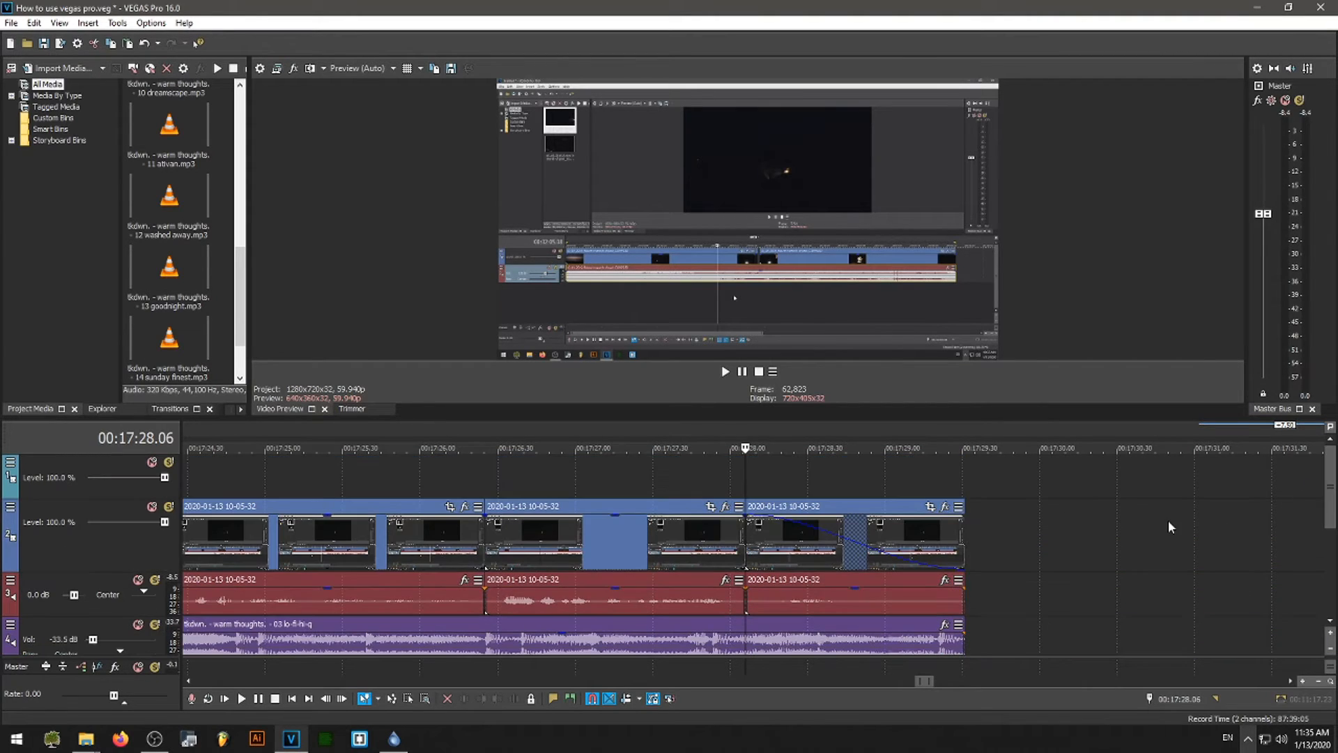
{"action": "scroll", "coordinate": [1168, 524], "scroll_direction": "down", "scroll_amount": 2}
{"action": "left_click", "coordinate": [801, 425]}
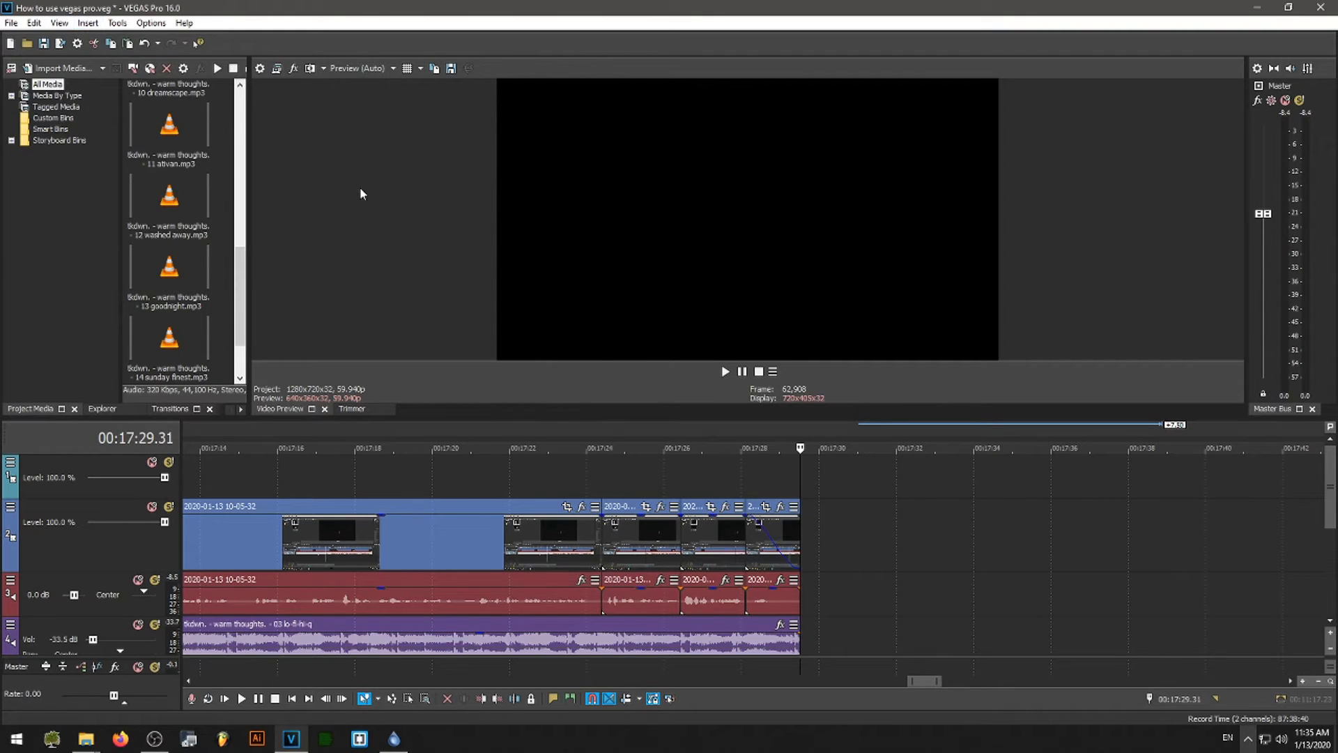
{"action": "left_click", "coordinate": [85, 23]}
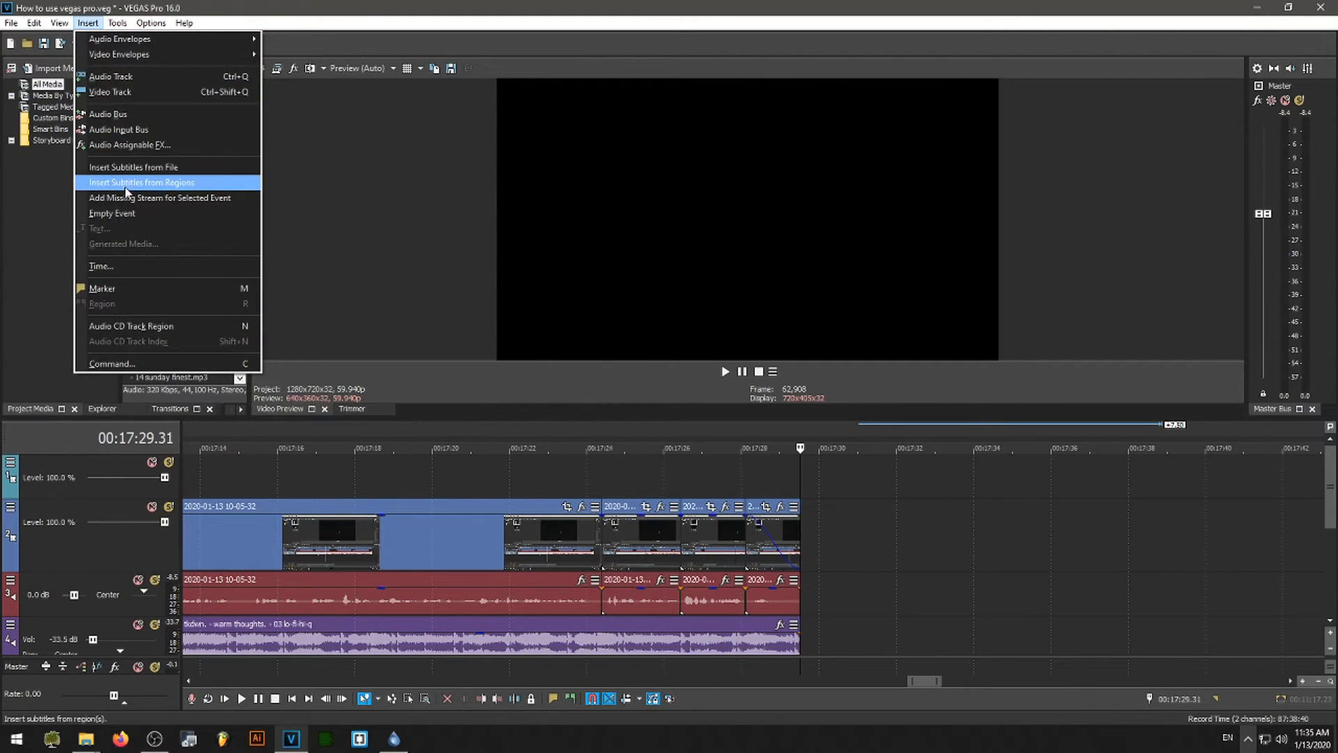
{"action": "left_click", "coordinate": [303, 139]}
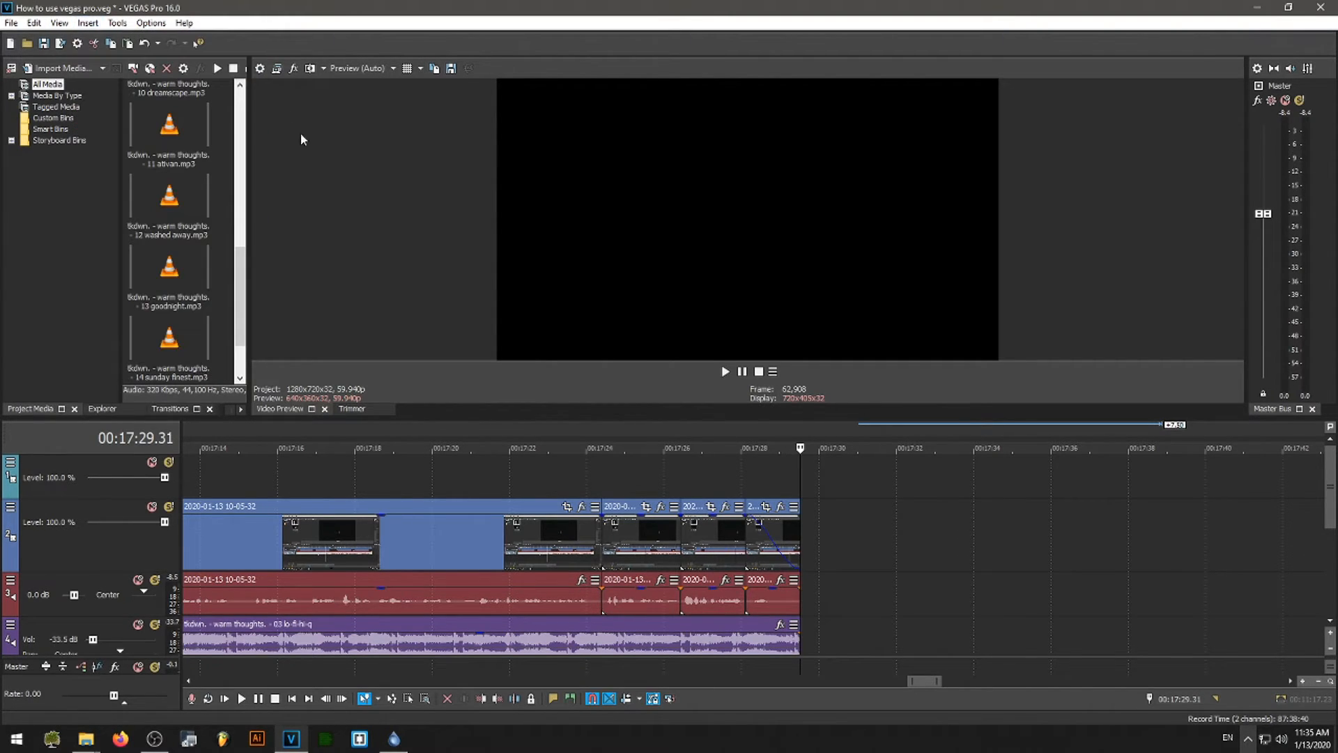
{"action": "left_click", "coordinate": [802, 468]}
{"action": "left_click", "coordinate": [87, 23]}
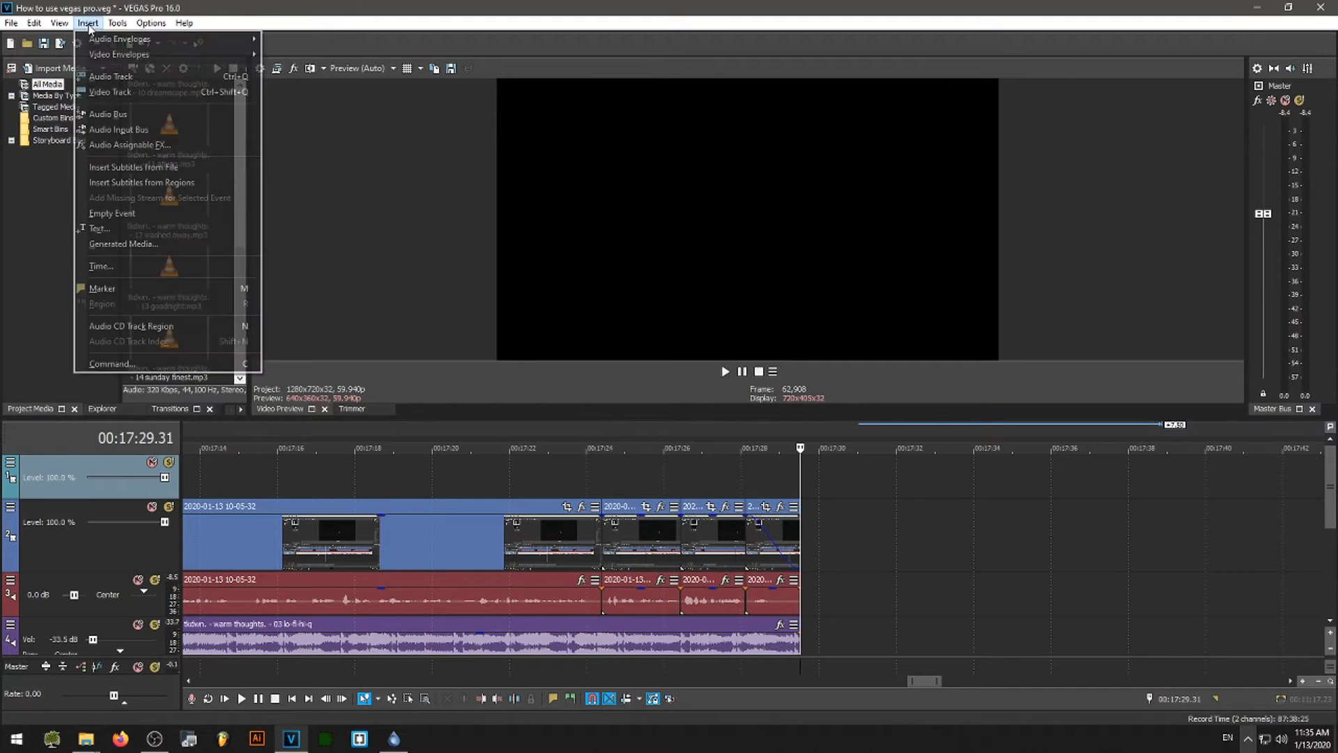
{"action": "left_click", "coordinate": [104, 228]}
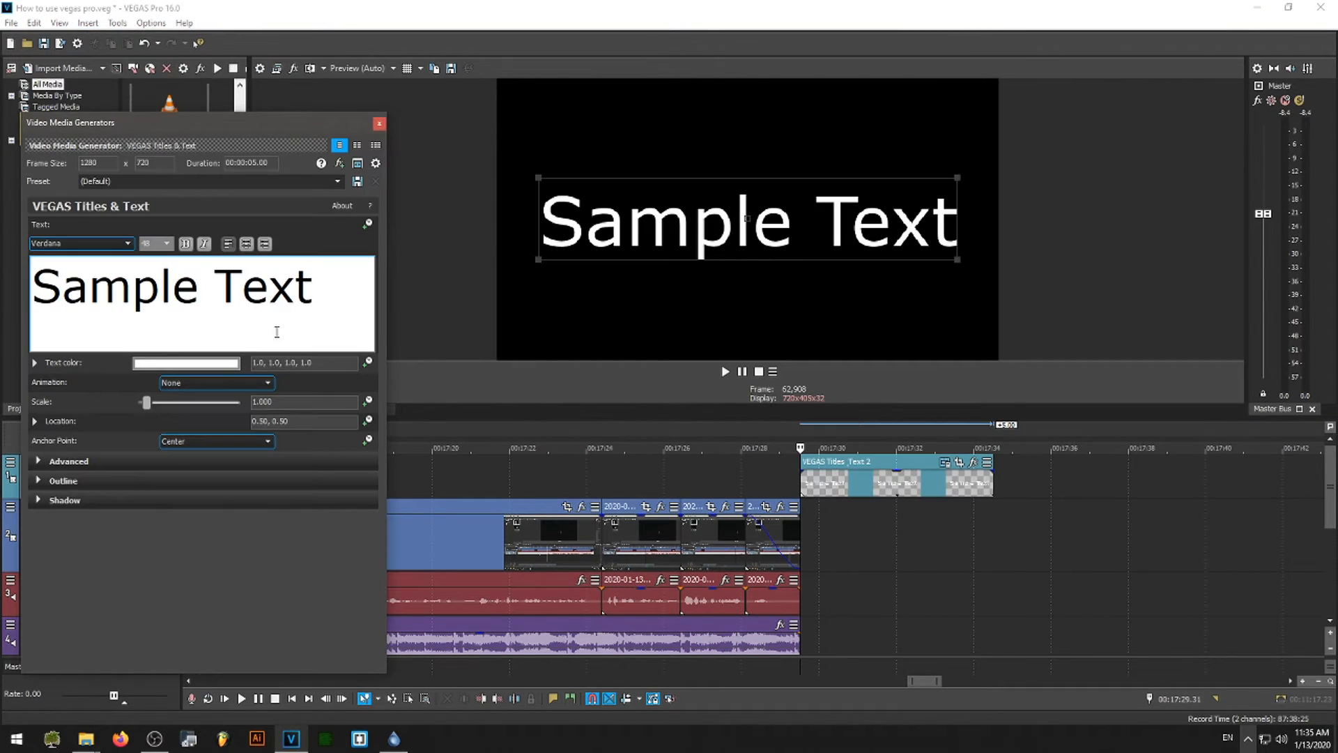
Step: Replace the new title's sample text with "Subscribe" and close the text generator
{"action": "type", "text": "Subscirb"}
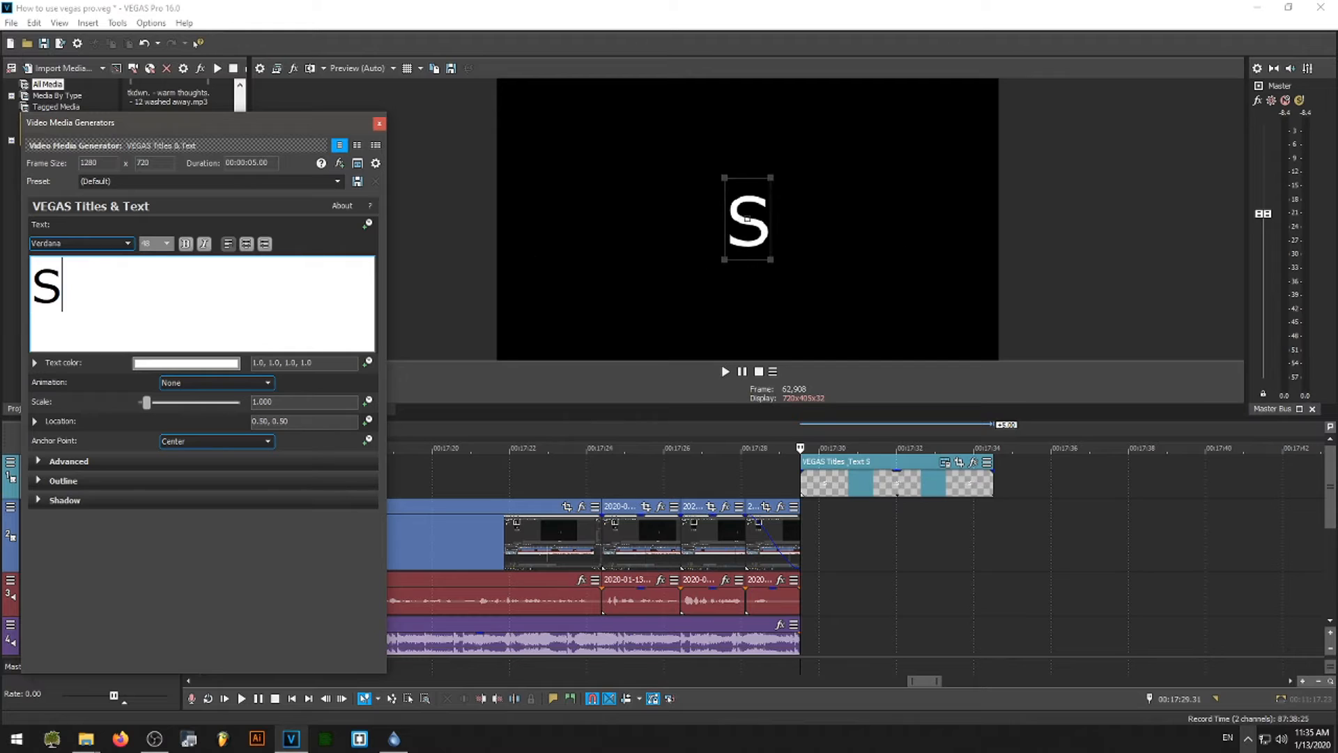
{"action": "key", "text": "BackSpace"}
{"action": "key", "text": "BackSpace"}
{"action": "key", "text": "BackSpace"}
{"action": "type", "text": "ribe"}
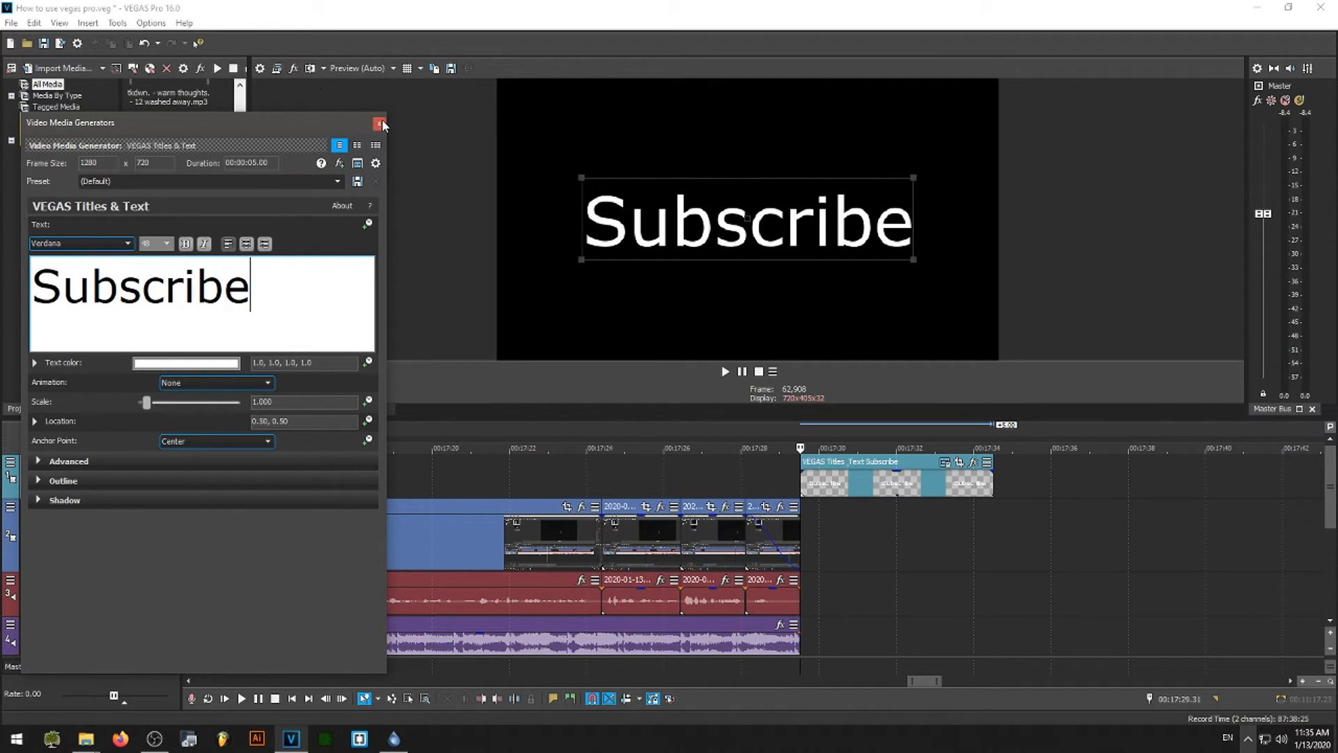
{"action": "left_click", "coordinate": [379, 124]}
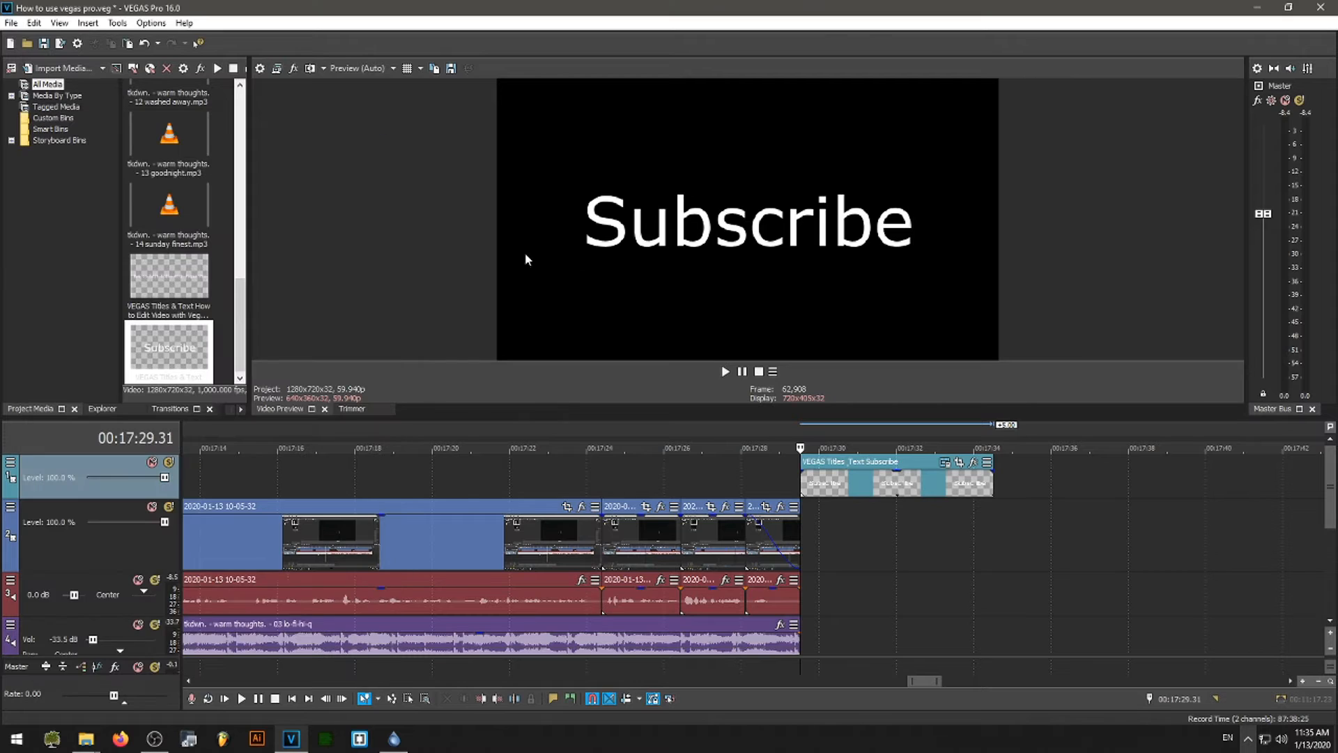
Step: Preview the ending, shift the Subscribe title slightly earlier to overlap the last clip, and give it a fade-in of about half a second
{"action": "left_click", "coordinate": [759, 425]}
{"action": "key", "text": "space"}
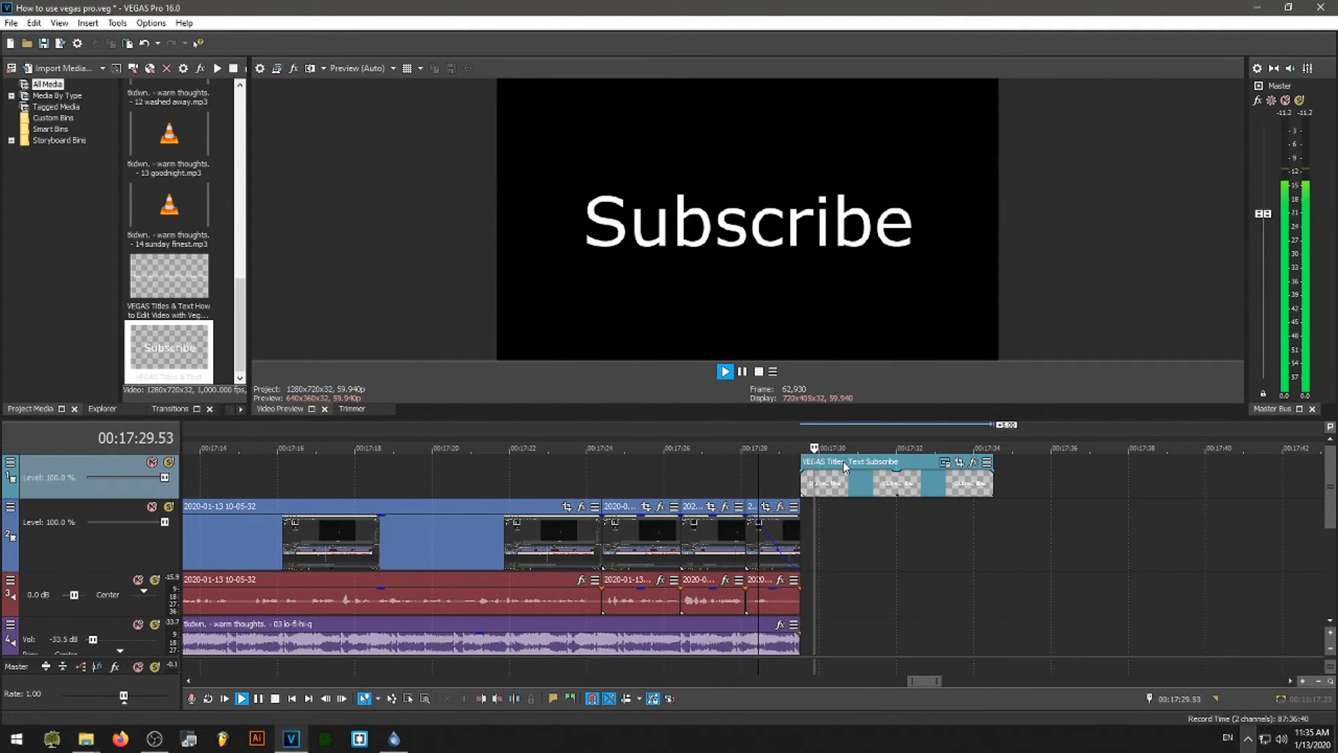
{"action": "key", "text": "space"}
{"action": "left_click", "coordinate": [815, 474]}
{"action": "left_click_drag", "start_coordinate": [839, 473], "coordinate": [824, 472]}
Step: Extend the Subscribe title's end to about 00:17:35 and give it a fade-out of about 1.7 seconds
{"action": "key", "text": "space"}
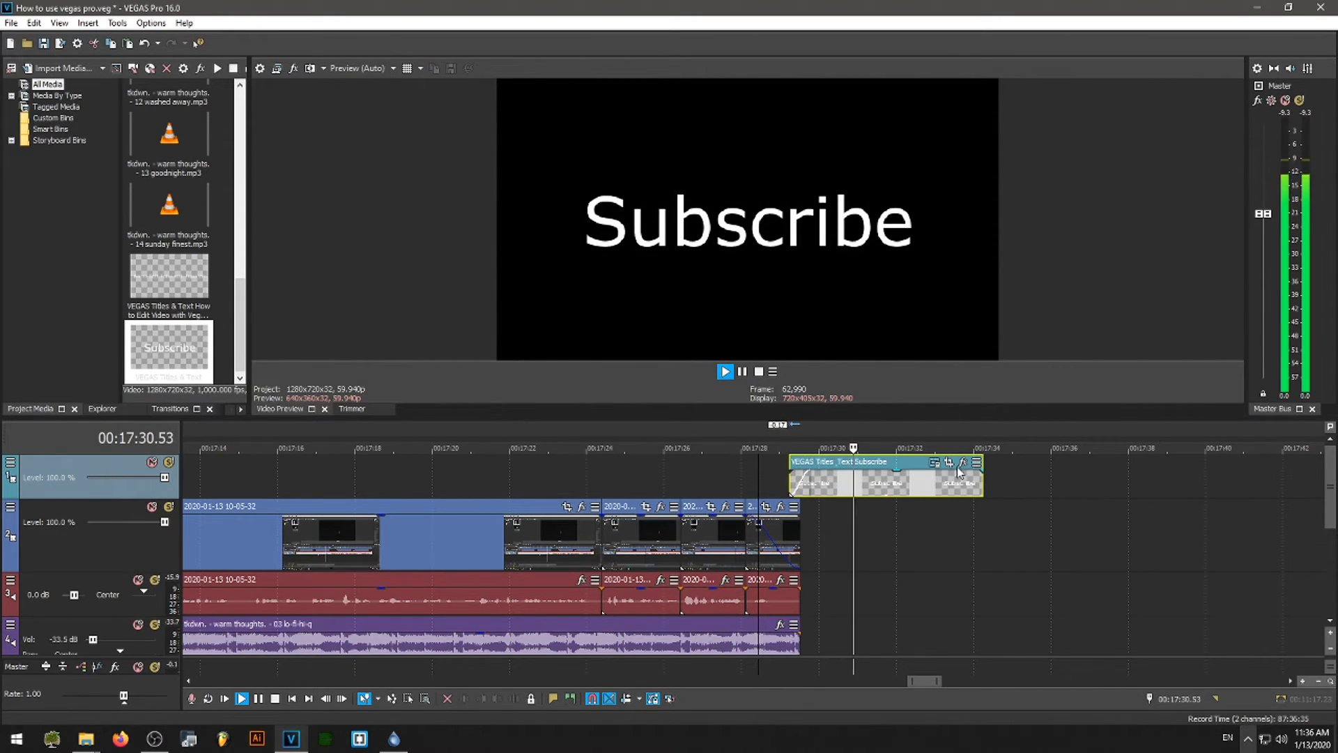
{"action": "left_click_drag", "start_coordinate": [982, 472], "coordinate": [942, 474]}
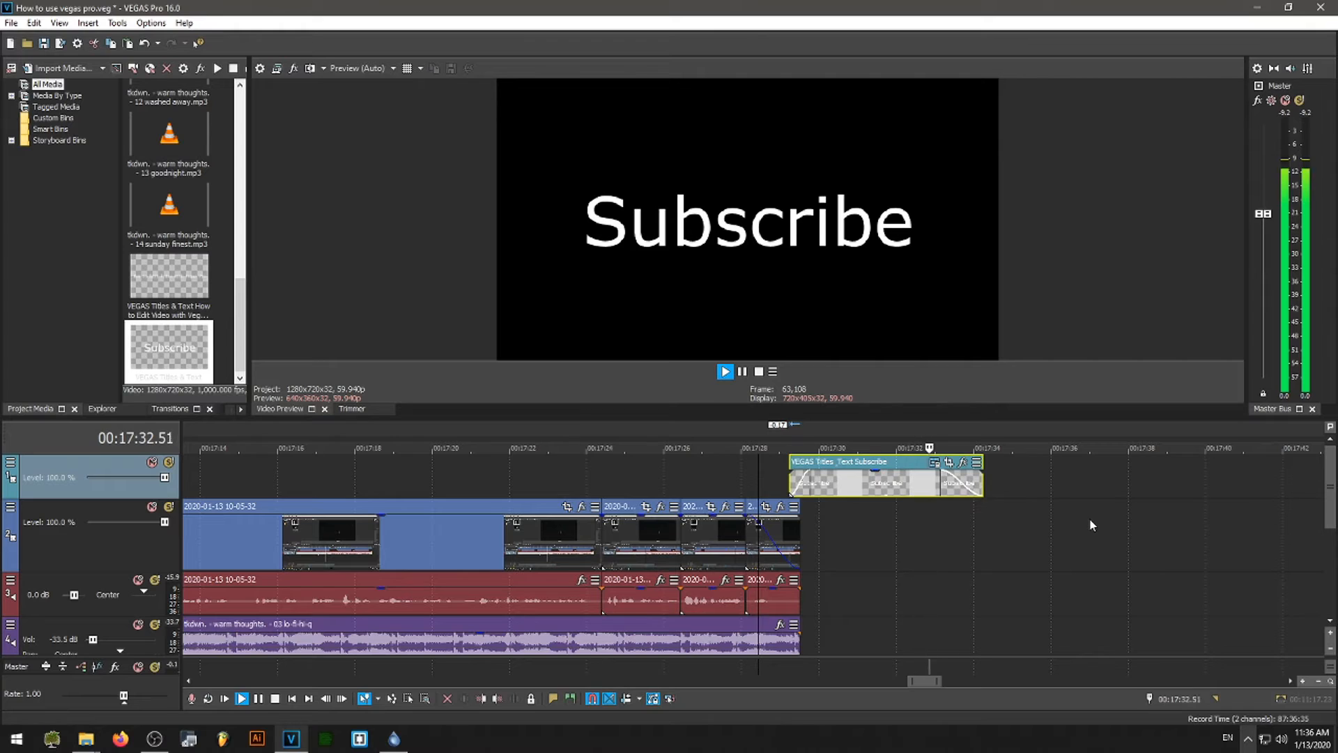
{"action": "mouse_move", "coordinate": [983, 480]}
{"action": "left_mouse_down"}
{"action": "mouse_move", "coordinate": [1027, 479]}
{"action": "mouse_move", "coordinate": [999, 472]}
{"action": "left_mouse_up"}
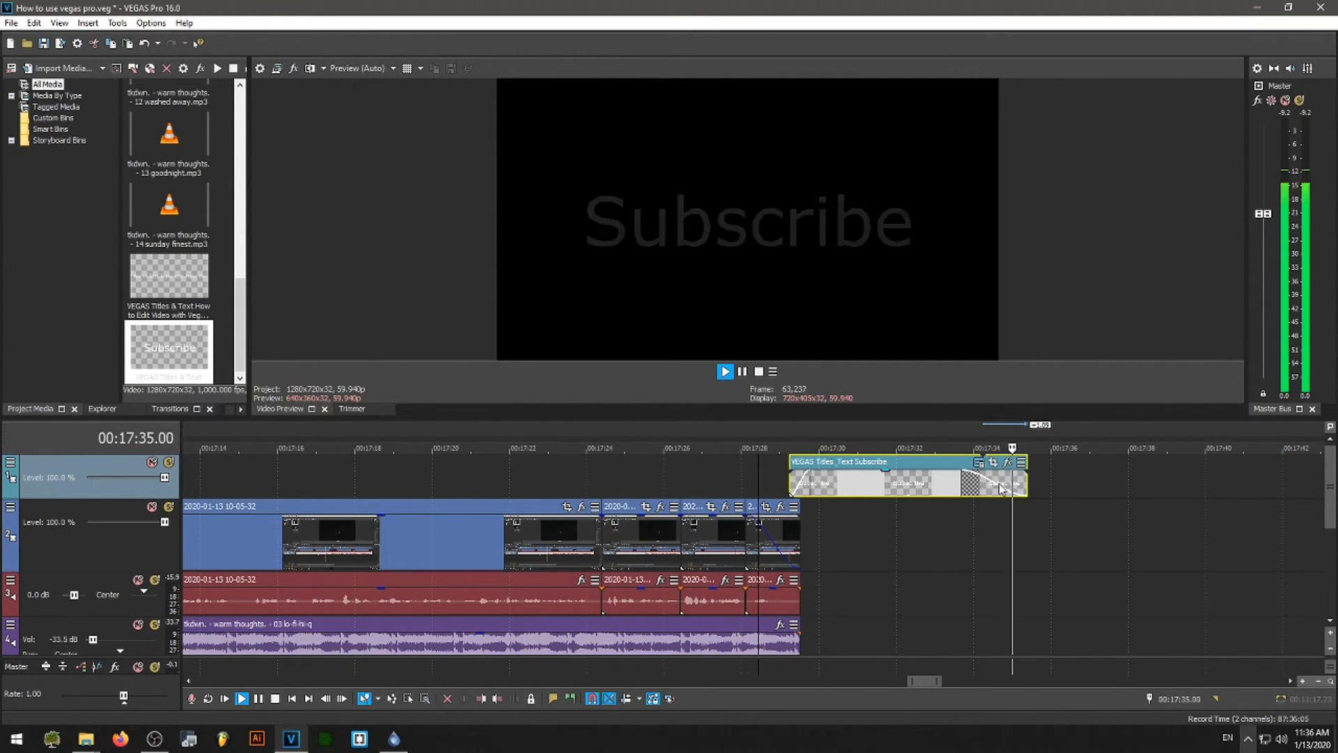
{"action": "key", "text": "space"}
Step: Trim the ending music to about 00:17:37 with a fade-out of about 2.7 seconds, and play back the ending
{"action": "scroll", "coordinate": [1327, 511], "scroll_direction": "down", "scroll_amount": 3}
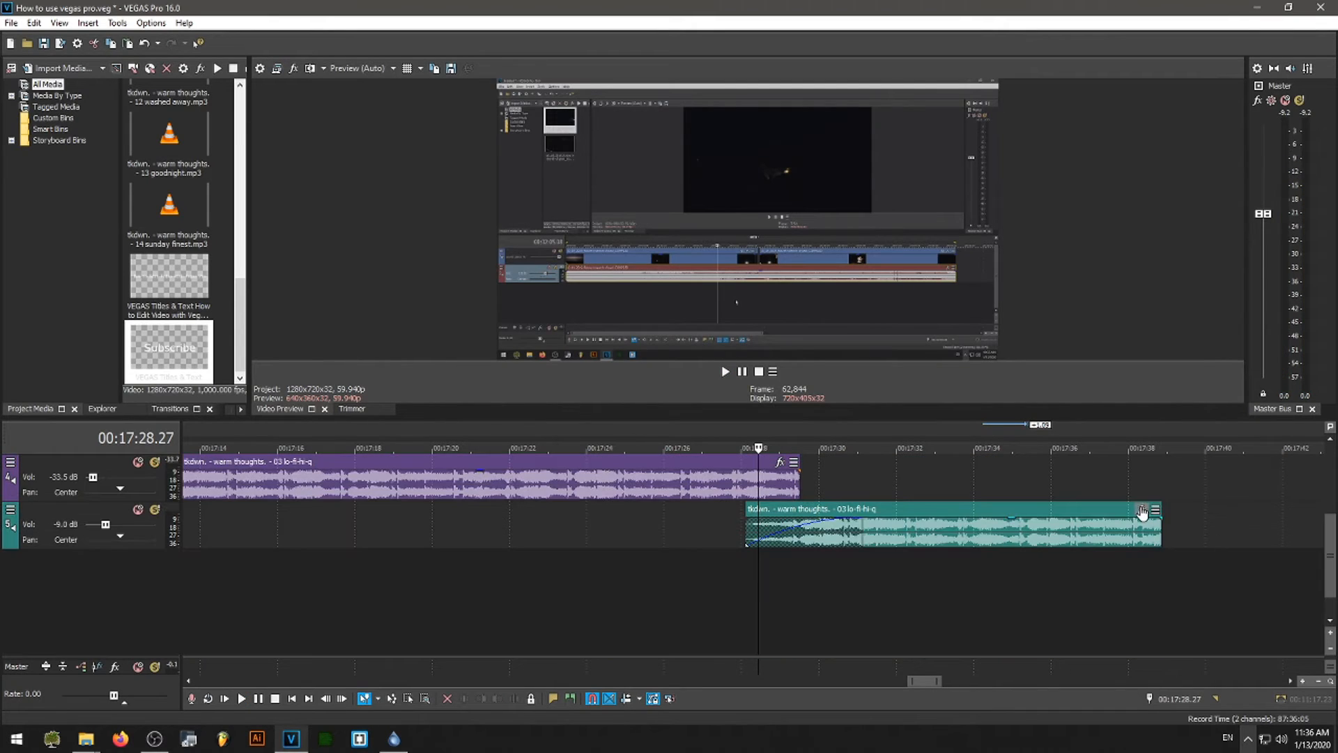
{"action": "left_click_drag", "start_coordinate": [1161, 520], "coordinate": [978, 511]}
{"action": "key", "text": "space"}
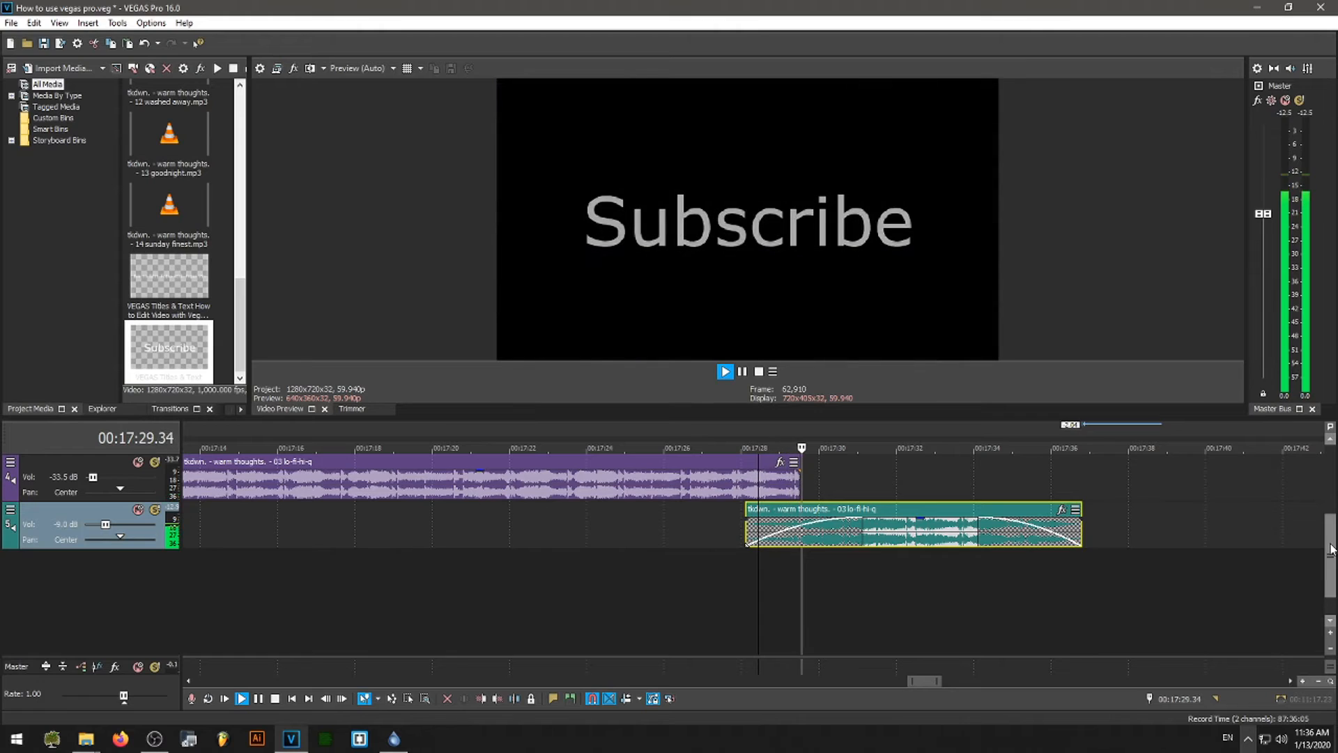
{"action": "scroll", "coordinate": [1331, 549], "scroll_direction": "up", "scroll_amount": 2}
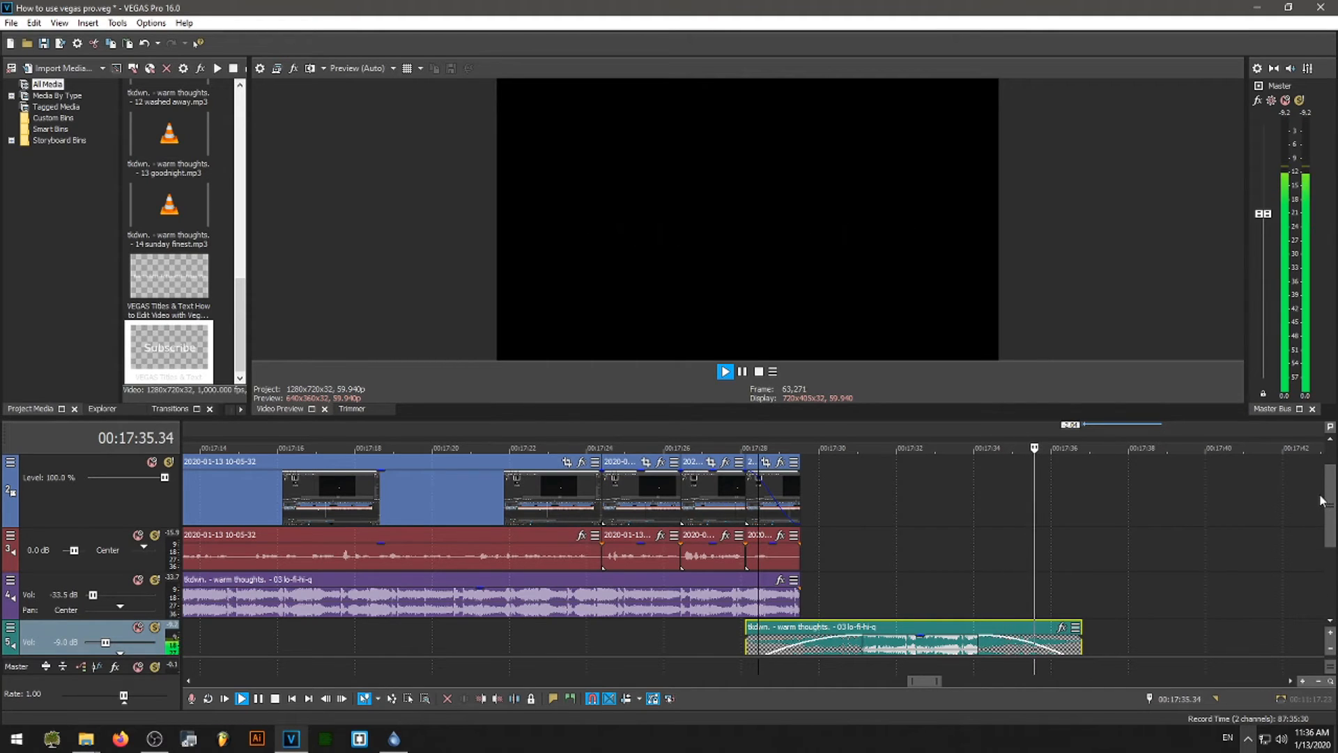
{"action": "scroll", "coordinate": [1277, 503], "scroll_direction": "up", "scroll_amount": 1}
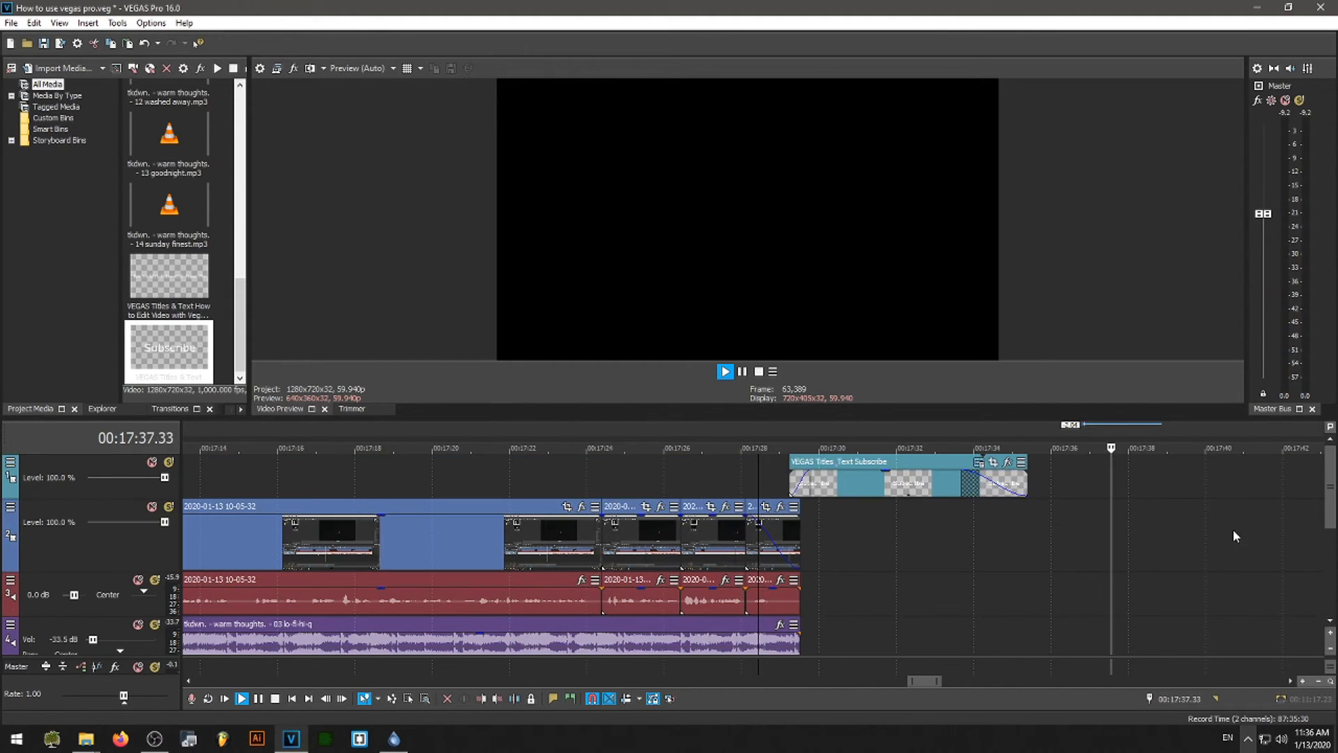
{"action": "key", "text": "space"}
Step: Split the opening title "How to Edit Video with Vegas Pro" at 00:00:05.53
{"action": "left_click_drag", "start_coordinate": [925, 681], "coordinate": [178, 667]}
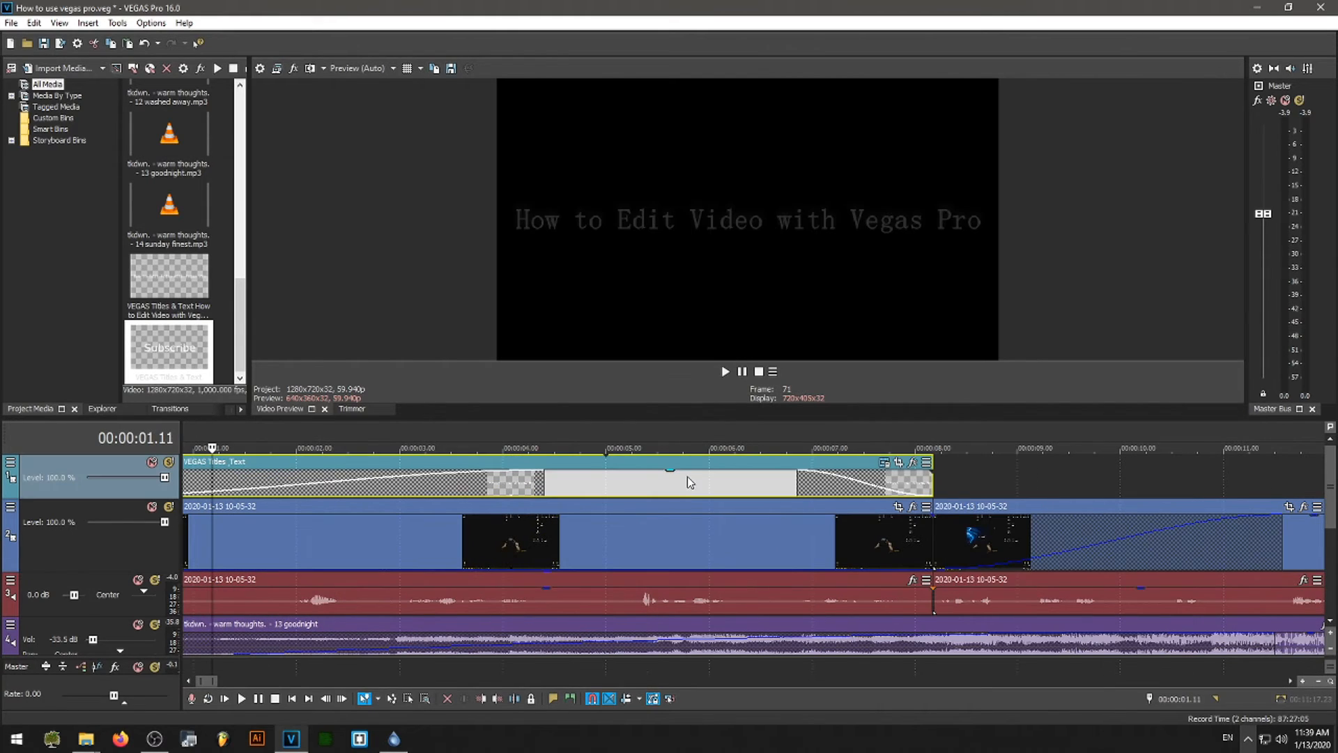
{"action": "left_click", "coordinate": [634, 466]}
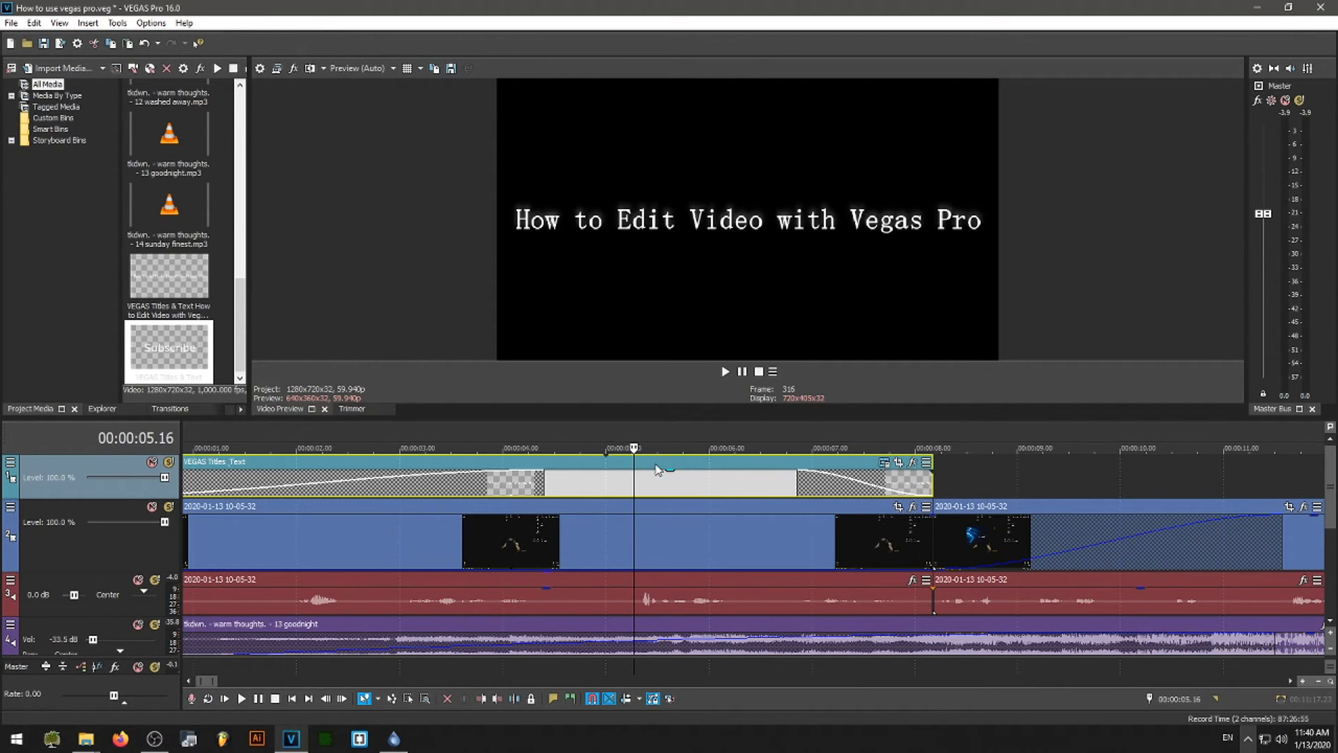
{"action": "scroll", "coordinate": [657, 471], "scroll_direction": "up", "scroll_amount": 1}
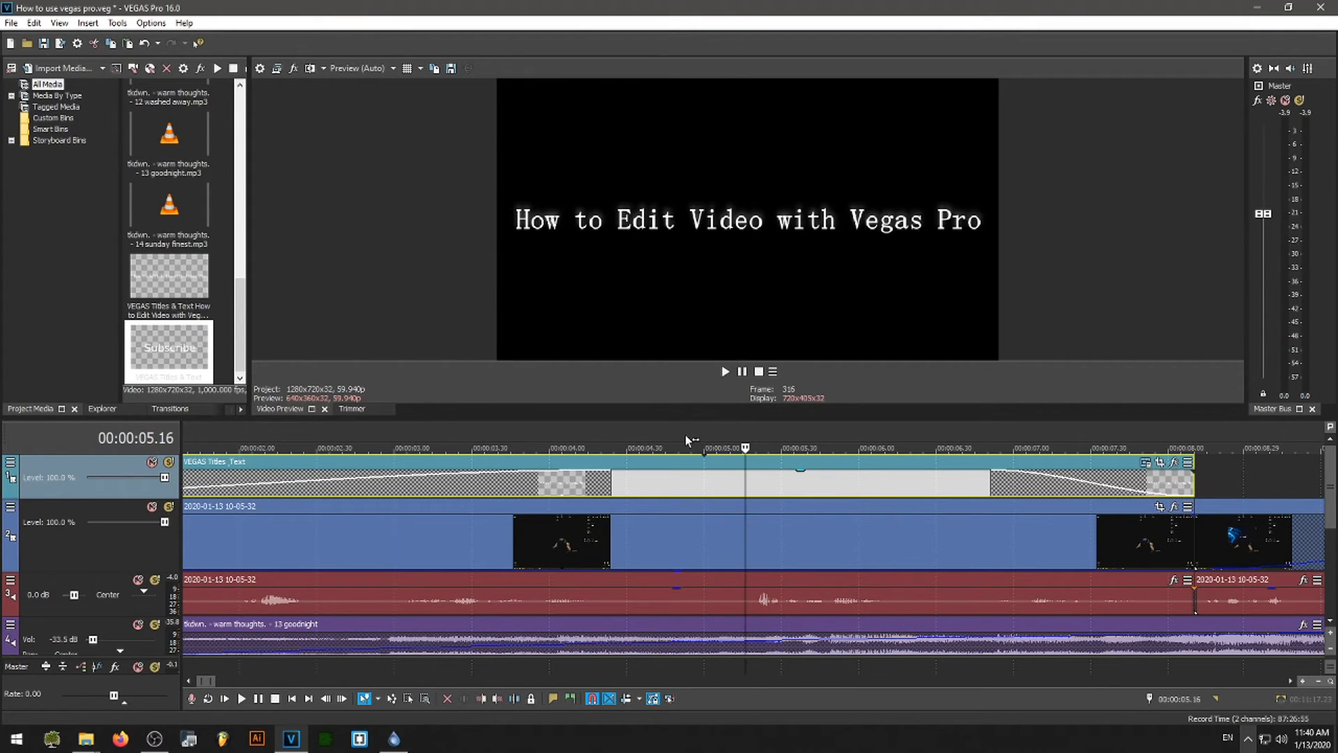
{"action": "key", "text": "space"}
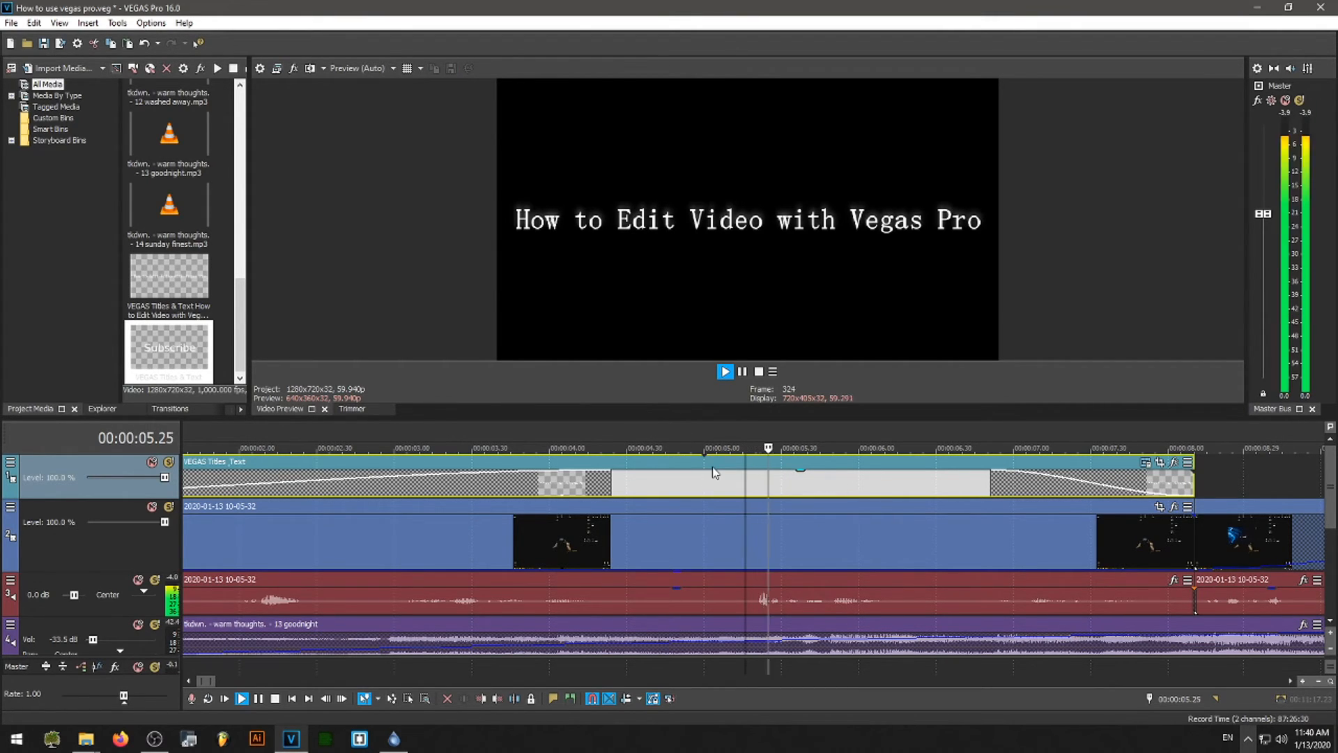
{"action": "key", "text": "space"}
{"action": "left_click", "coordinate": [841, 465]}
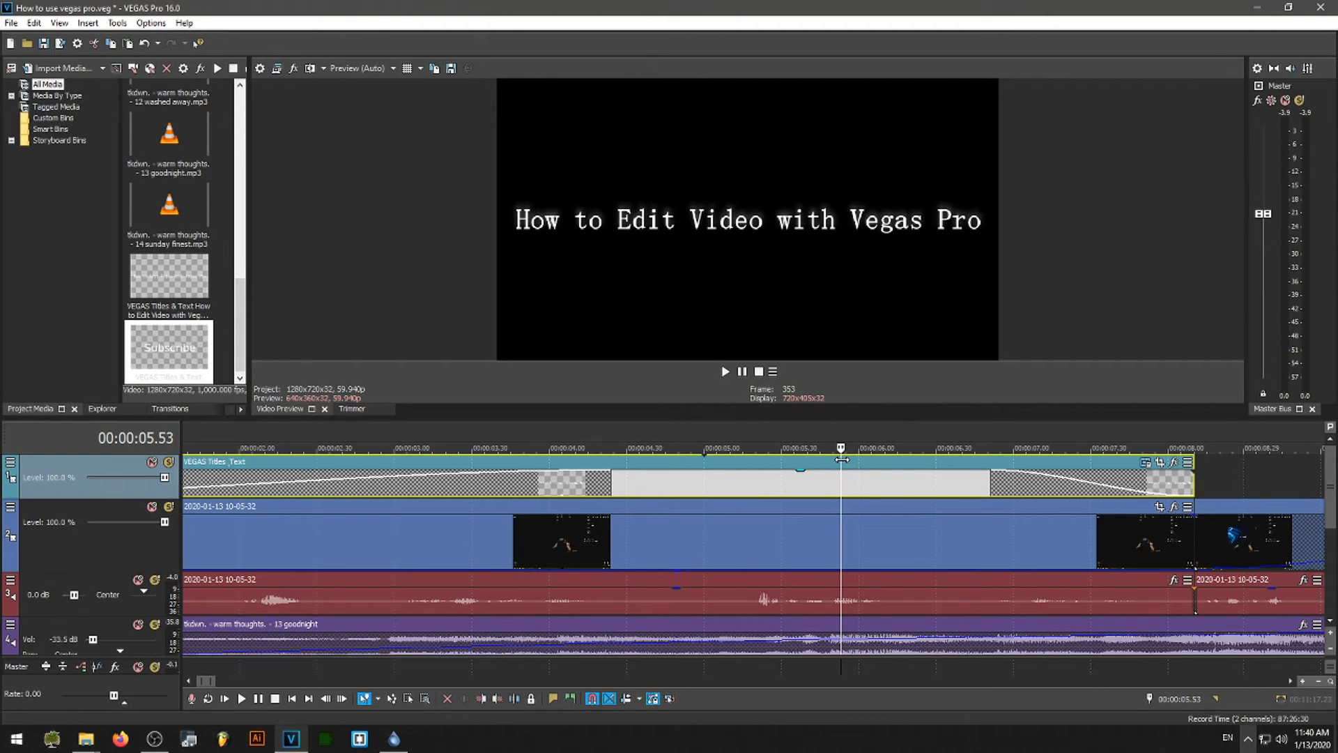
{"action": "key", "text": "s"}
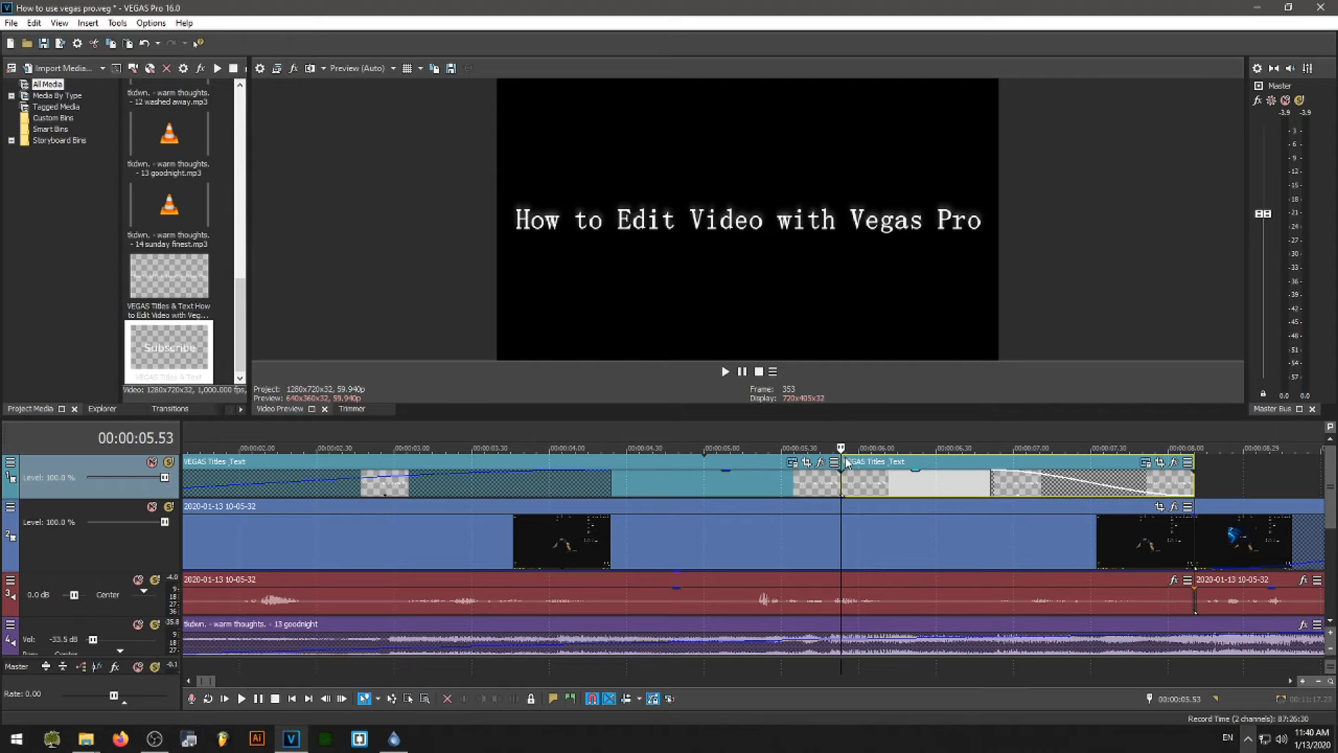
Step: Crop the title's second piece to a centred 320 by 180 frame in Event Pan/Crop and play back the zoom cut
{"action": "left_click", "coordinate": [1160, 463]}
{"action": "left_click_drag", "start_coordinate": [279, 299], "coordinate": [358, 383]}
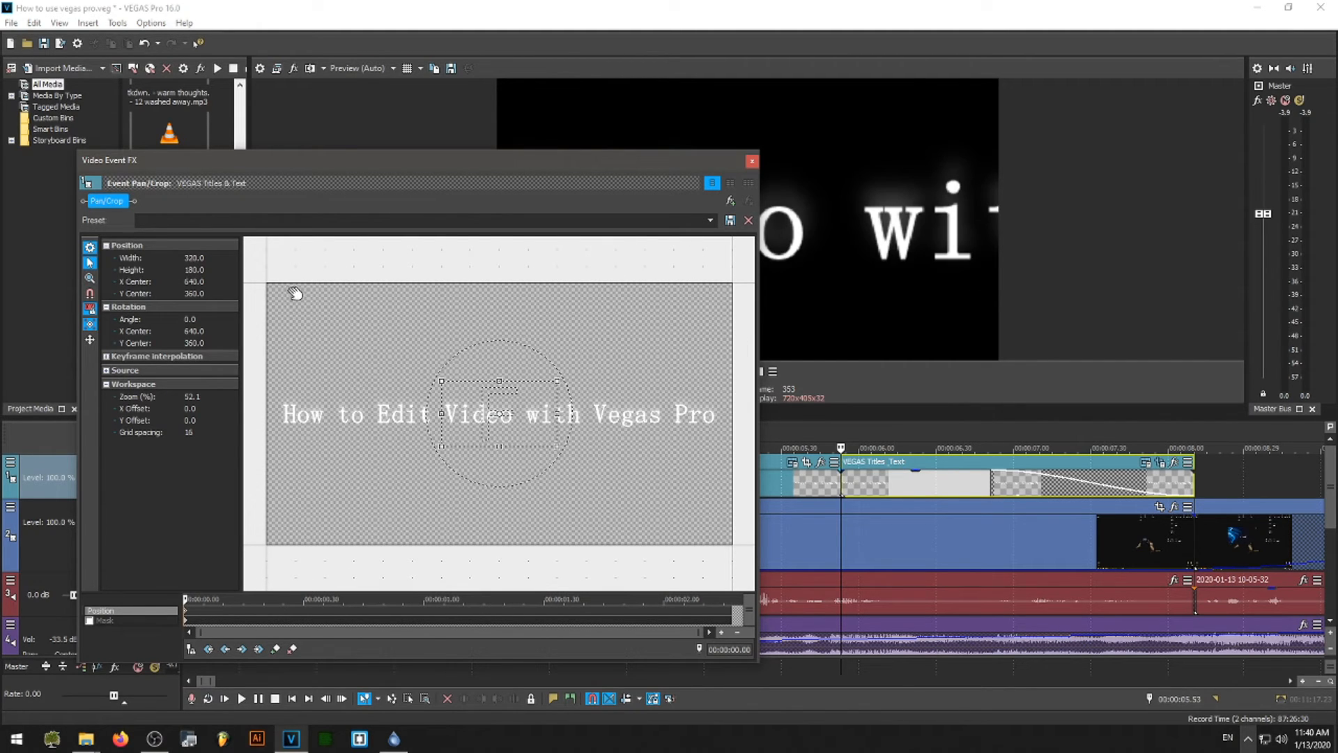
{"action": "left_click", "coordinate": [753, 162]}
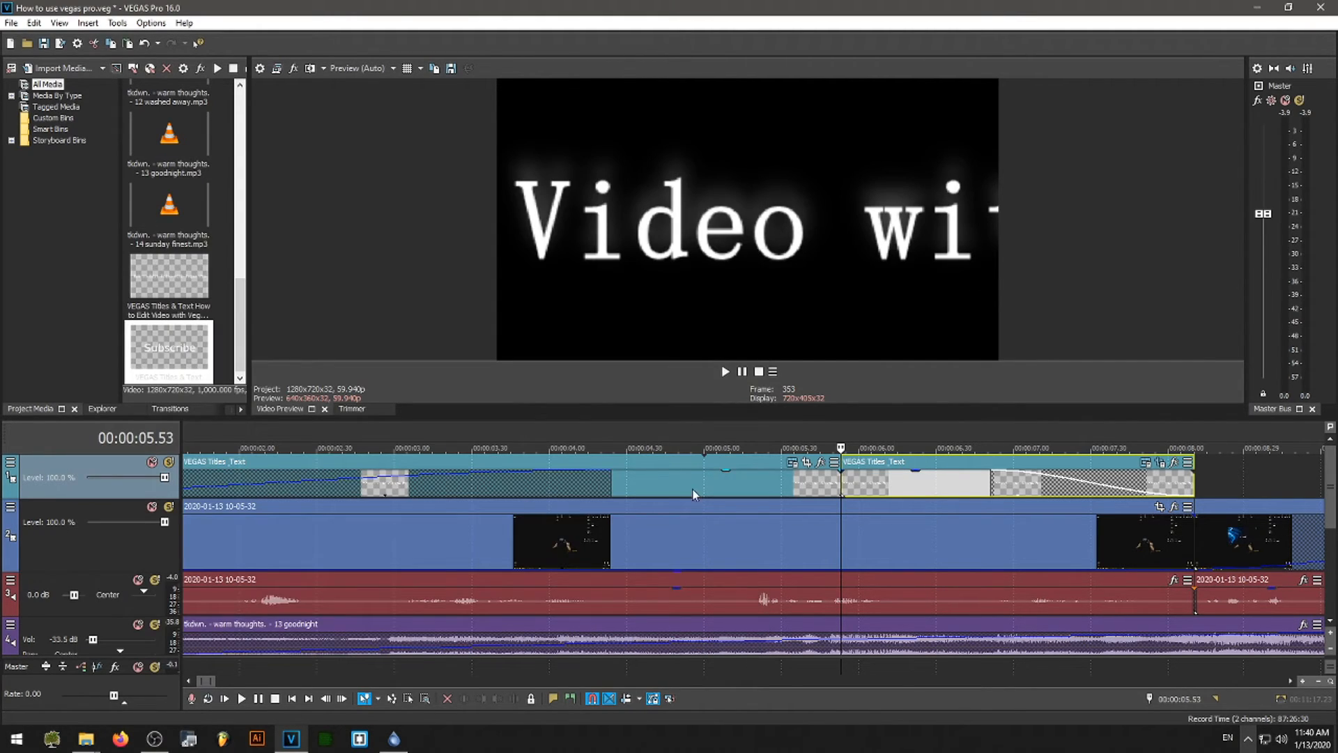
{"action": "left_click", "coordinate": [787, 425]}
{"action": "key", "text": "space"}
{"action": "key", "text": "space"}
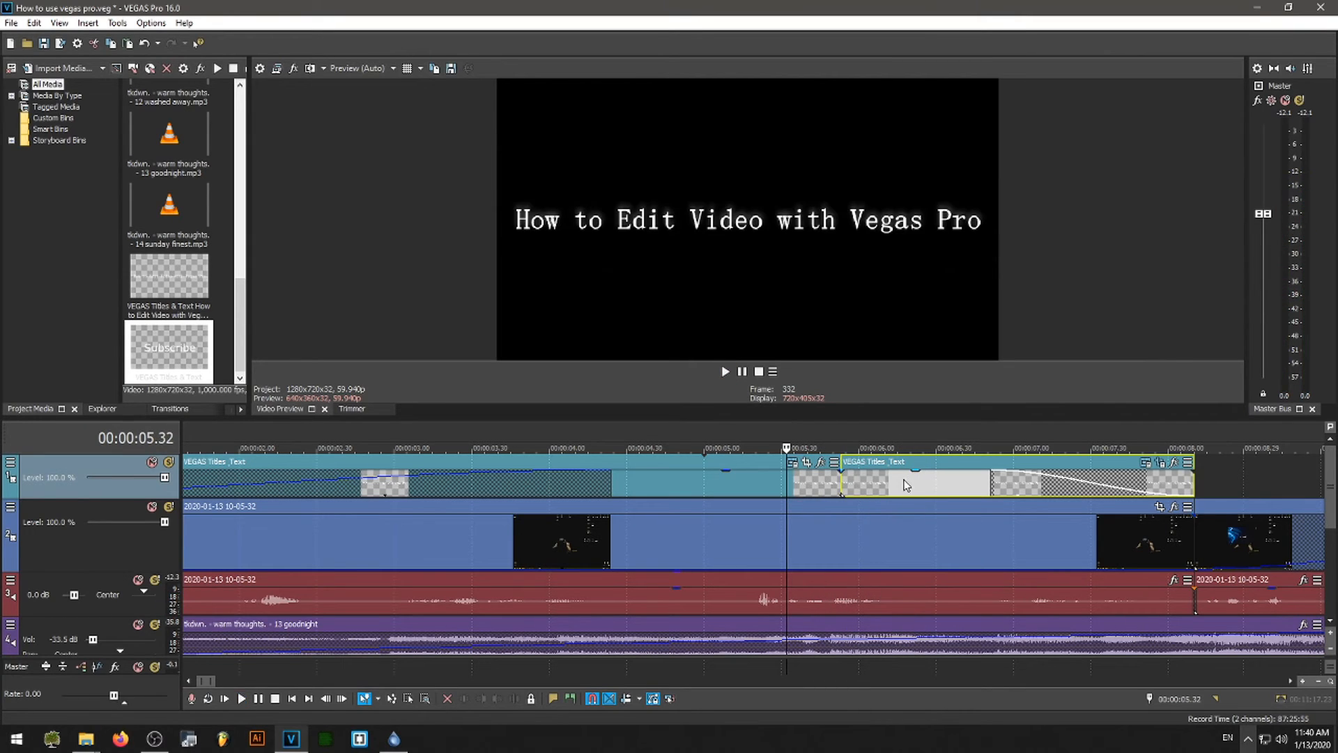
Step: Split the zoomed-in title piece again at 00:00:06.13
{"action": "left_click_drag", "start_coordinate": [851, 427], "coordinate": [926, 431]}
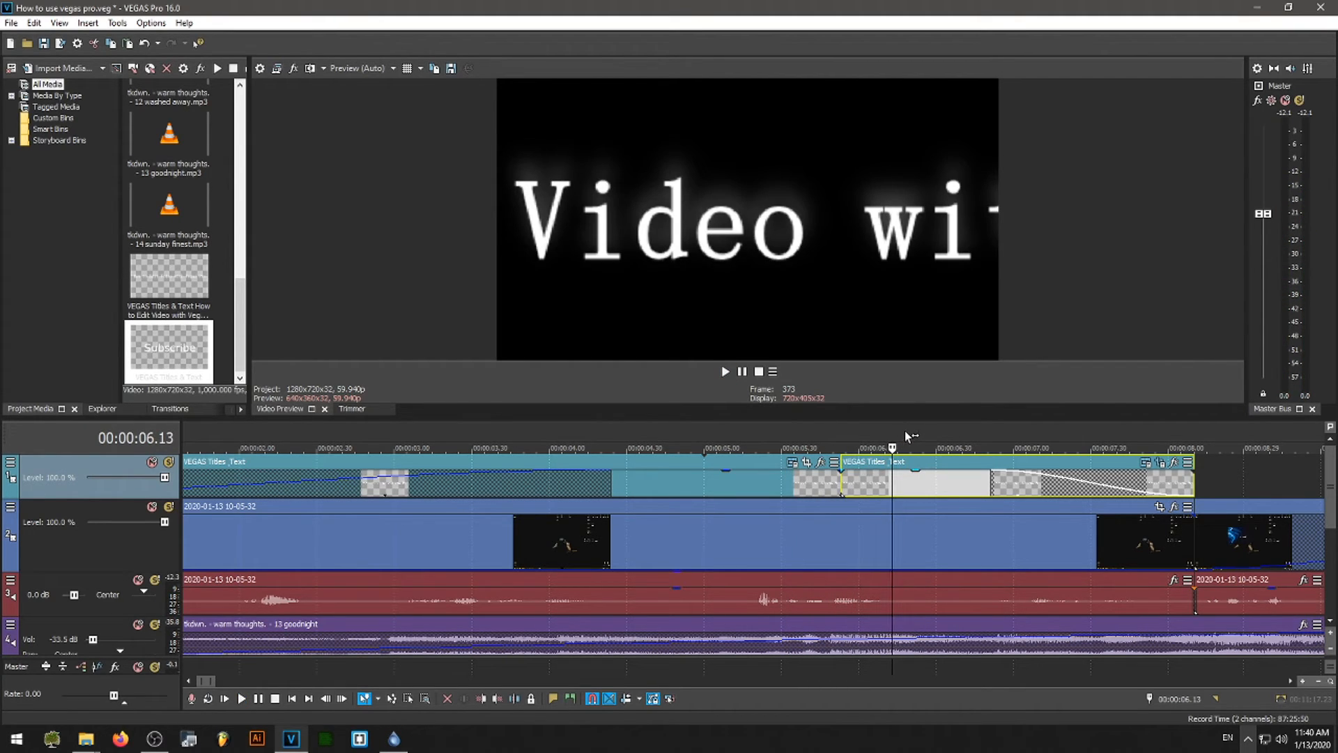
{"action": "key", "text": "s"}
{"action": "left_click", "coordinate": [903, 464]}
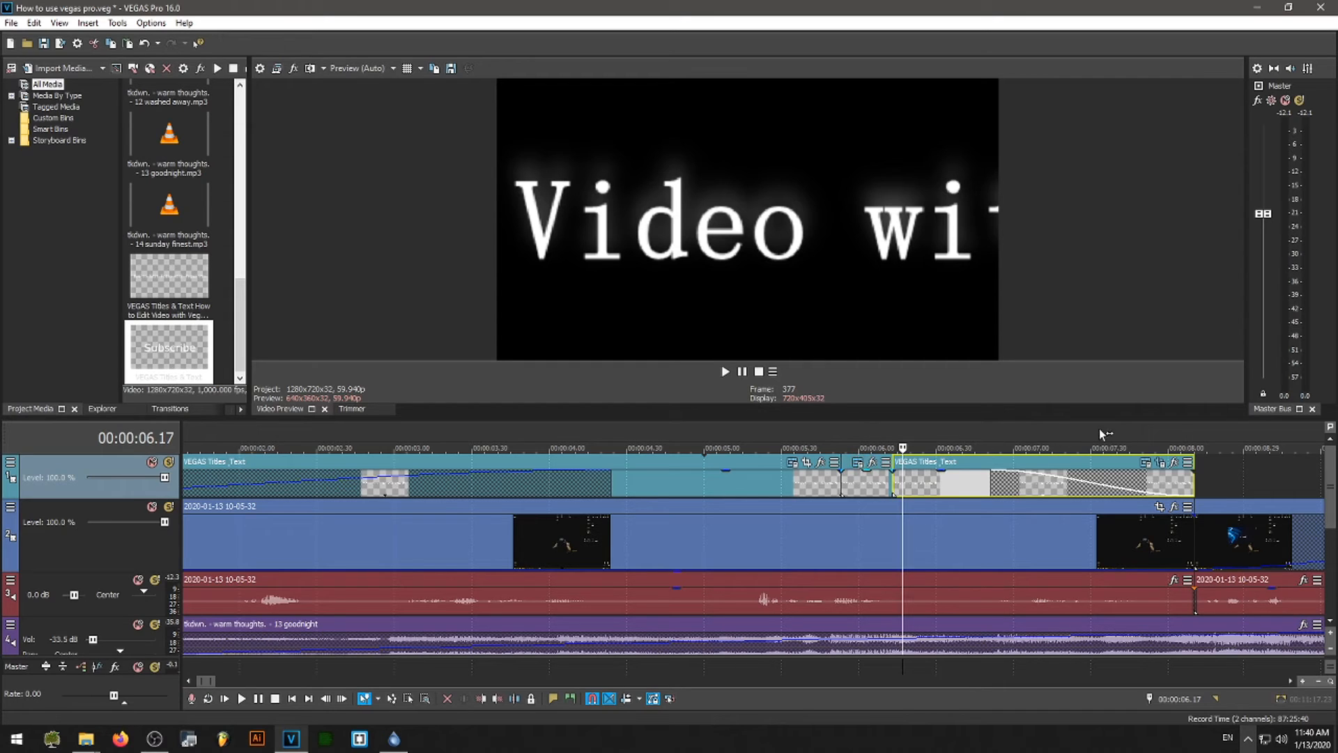
Step: Rotate the title's last piece to 70 degrees with a -160 by -90 Event Pan/Crop frame, and play back the cut
{"action": "left_click", "coordinate": [1160, 464]}
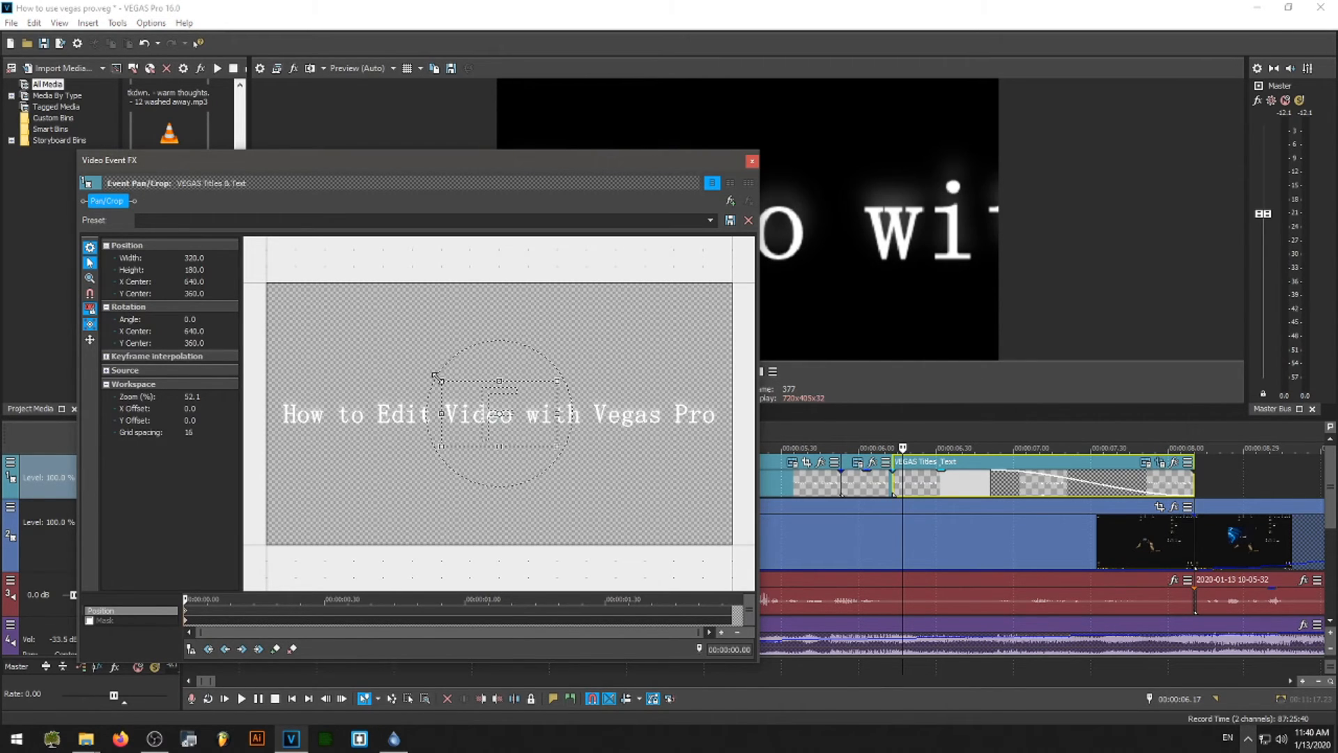
{"action": "left_click_drag", "start_coordinate": [438, 376], "coordinate": [530, 298]}
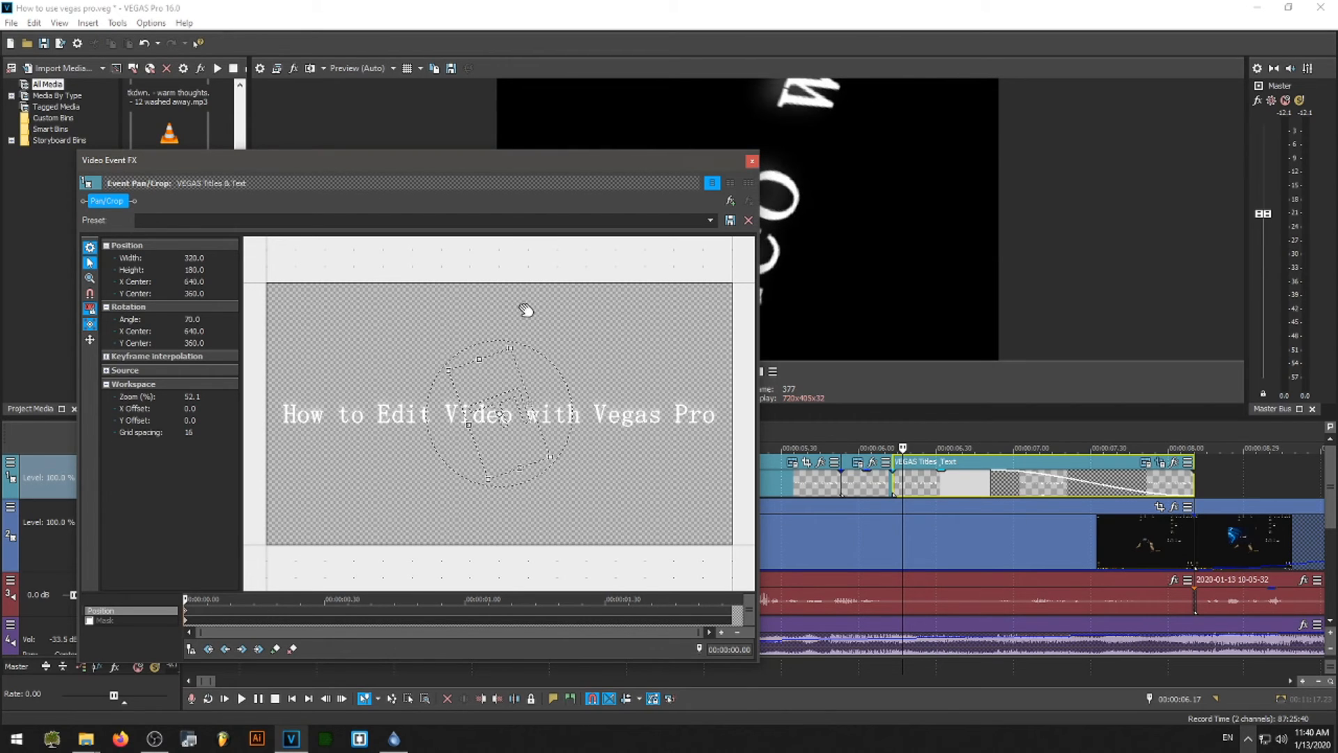
{"action": "left_click_drag", "start_coordinate": [447, 364], "coordinate": [534, 417]}
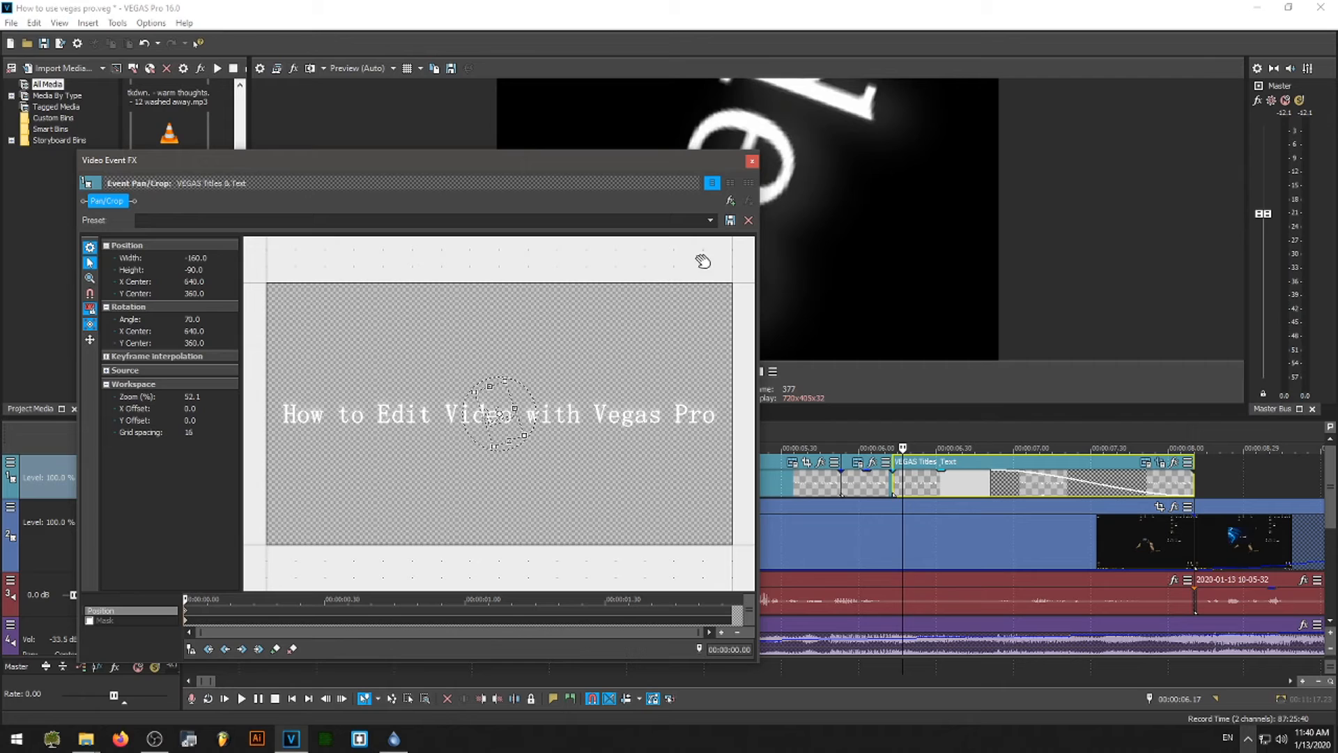
{"action": "left_click", "coordinate": [753, 161]}
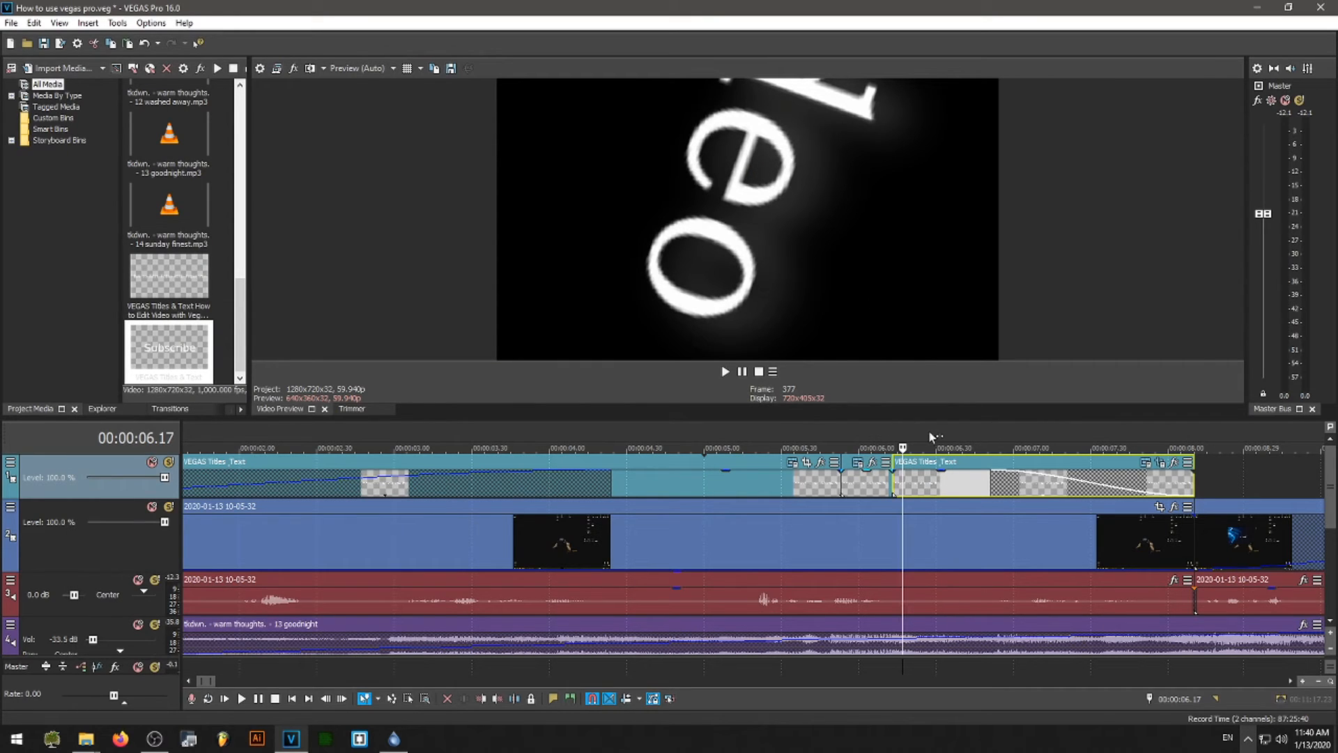
{"action": "key", "text": "space"}
{"action": "key", "text": "space"}
{"action": "key", "text": "space"}
{"action": "key", "text": "space"}
{"action": "left_click", "coordinate": [815, 425]}
{"action": "key", "text": "space"}
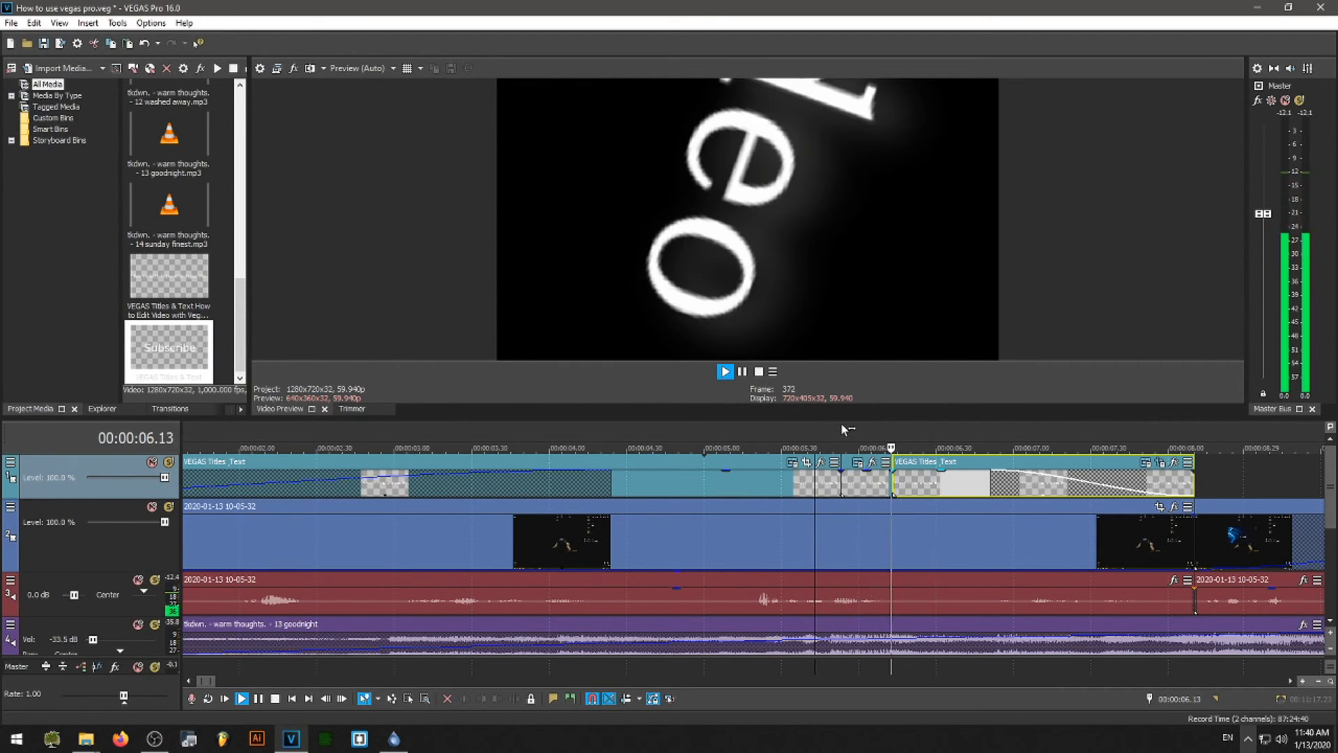
{"action": "key", "text": "space"}
Step: Split the rotated title piece at 00:00:06.40 and change the second part's Event Pan/Crop frame to -7,200 by -4,050 at -110 degrees
{"action": "left_click", "coordinate": [962, 437]}
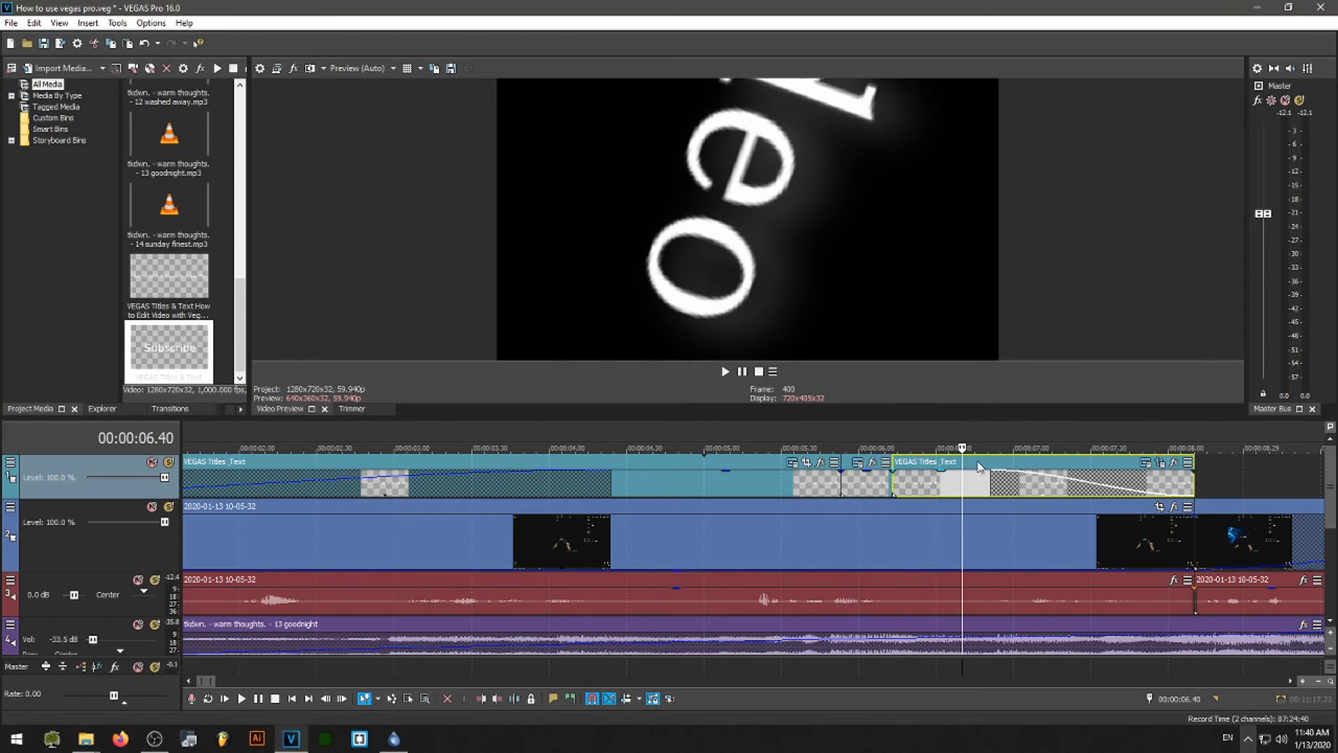
{"action": "key", "text": "s"}
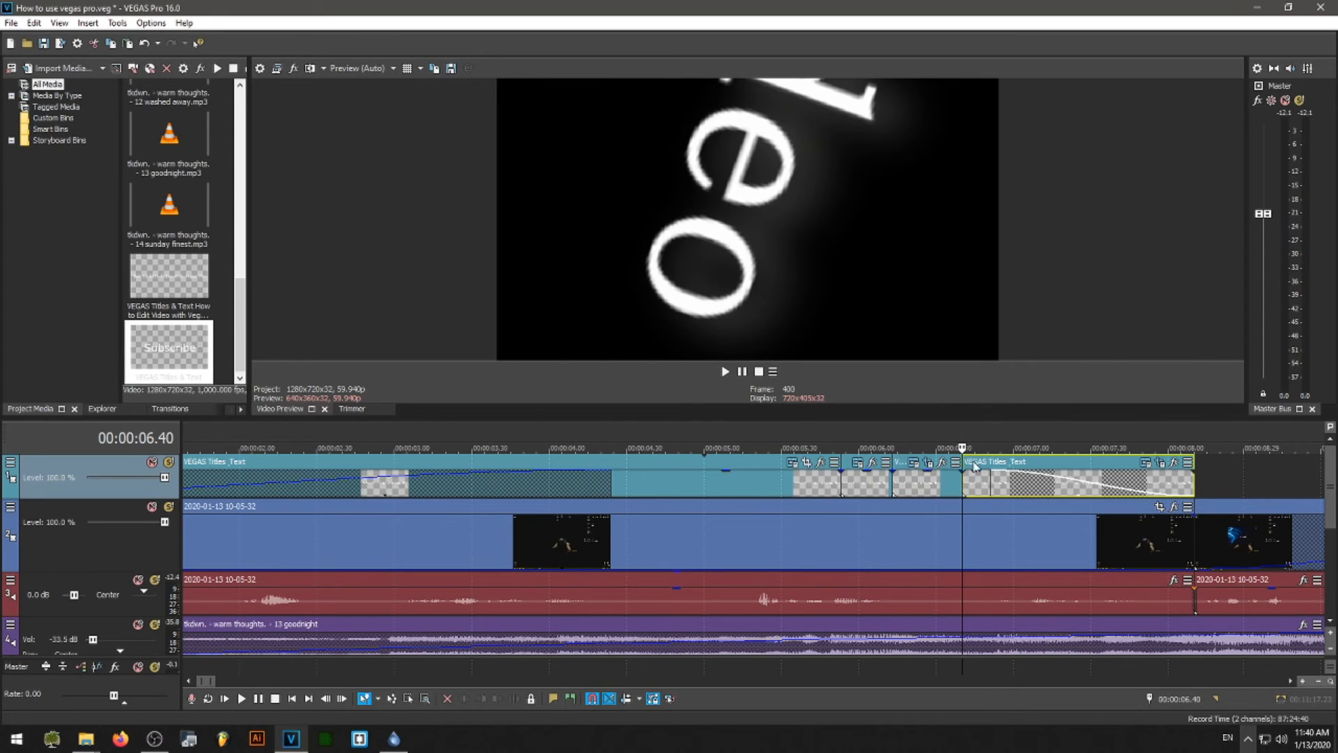
{"action": "left_click", "coordinate": [1160, 463]}
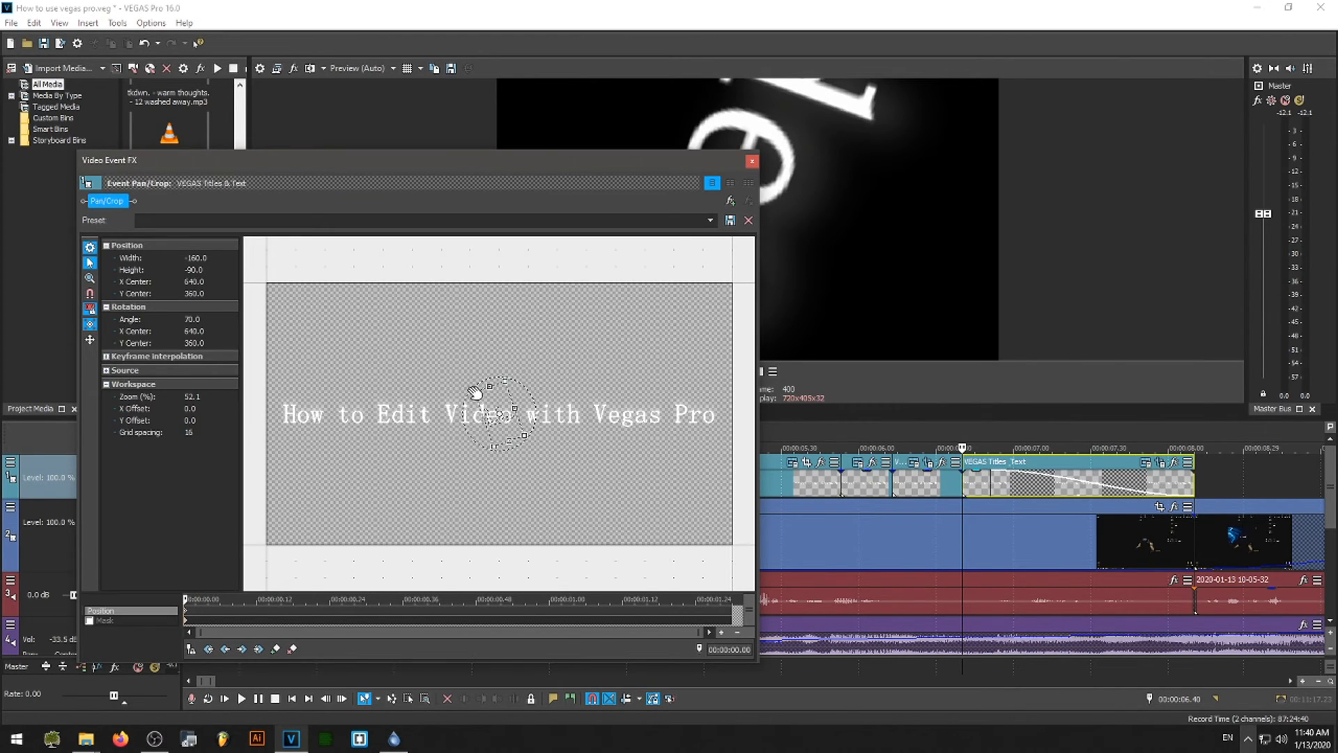
{"action": "left_click_drag", "start_coordinate": [474, 391], "coordinate": [3, 4]}
{"action": "scroll", "coordinate": [561, 461], "scroll_direction": "down", "scroll_amount": 8}
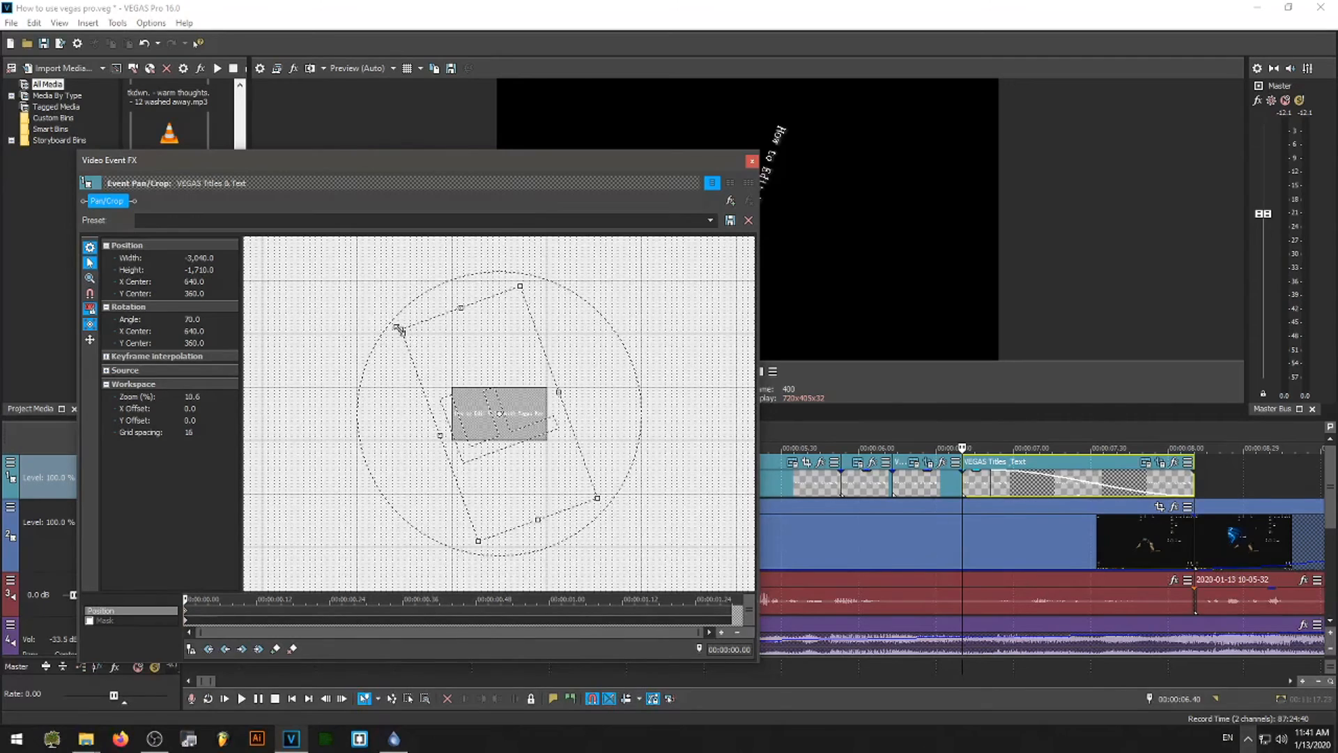
{"action": "left_click_drag", "start_coordinate": [387, 321], "coordinate": [223, 234]}
{"action": "scroll", "coordinate": [529, 436], "scroll_direction": "down", "scroll_amount": 3}
{"action": "left_click_drag", "start_coordinate": [374, 301], "coordinate": [712, 403]}
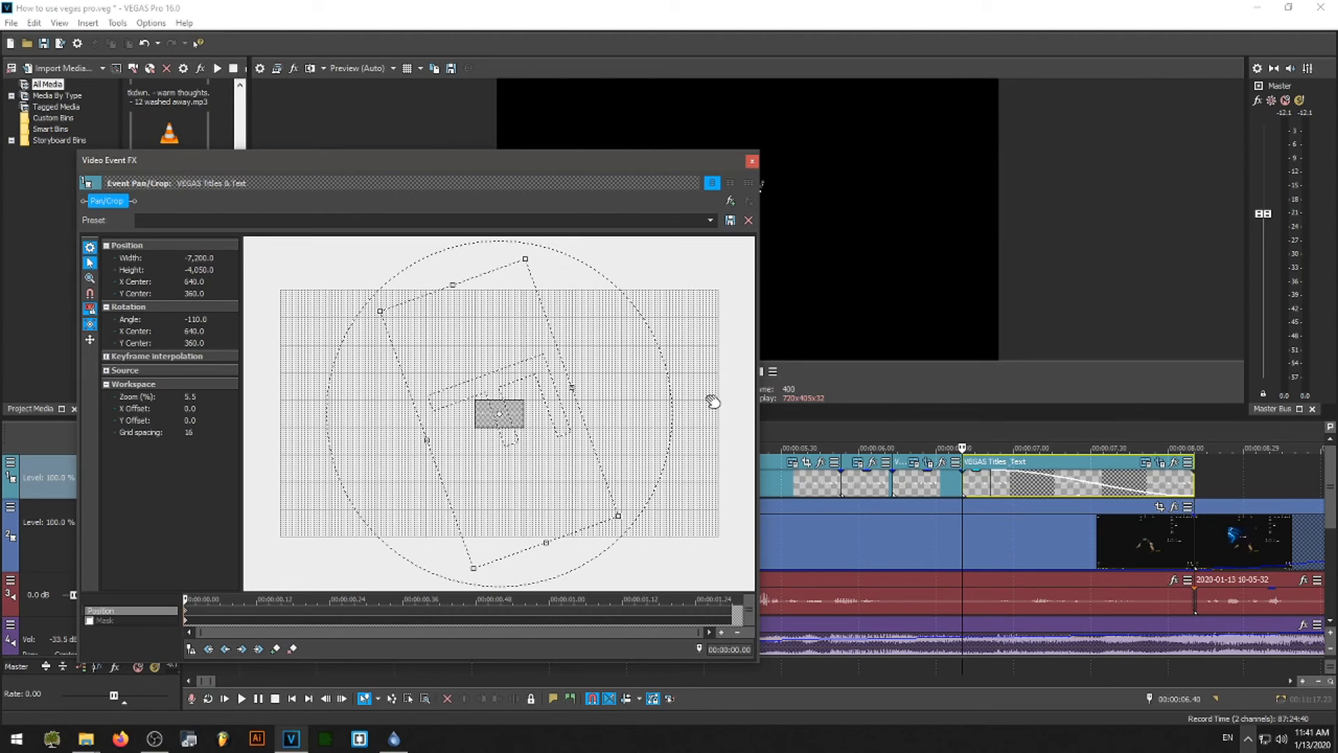
{"action": "left_click", "coordinate": [752, 162]}
Step: Play back the title cuts and split the last title piece at 00:00:07.20
{"action": "left_click", "coordinate": [788, 450]}
{"action": "key", "text": "space"}
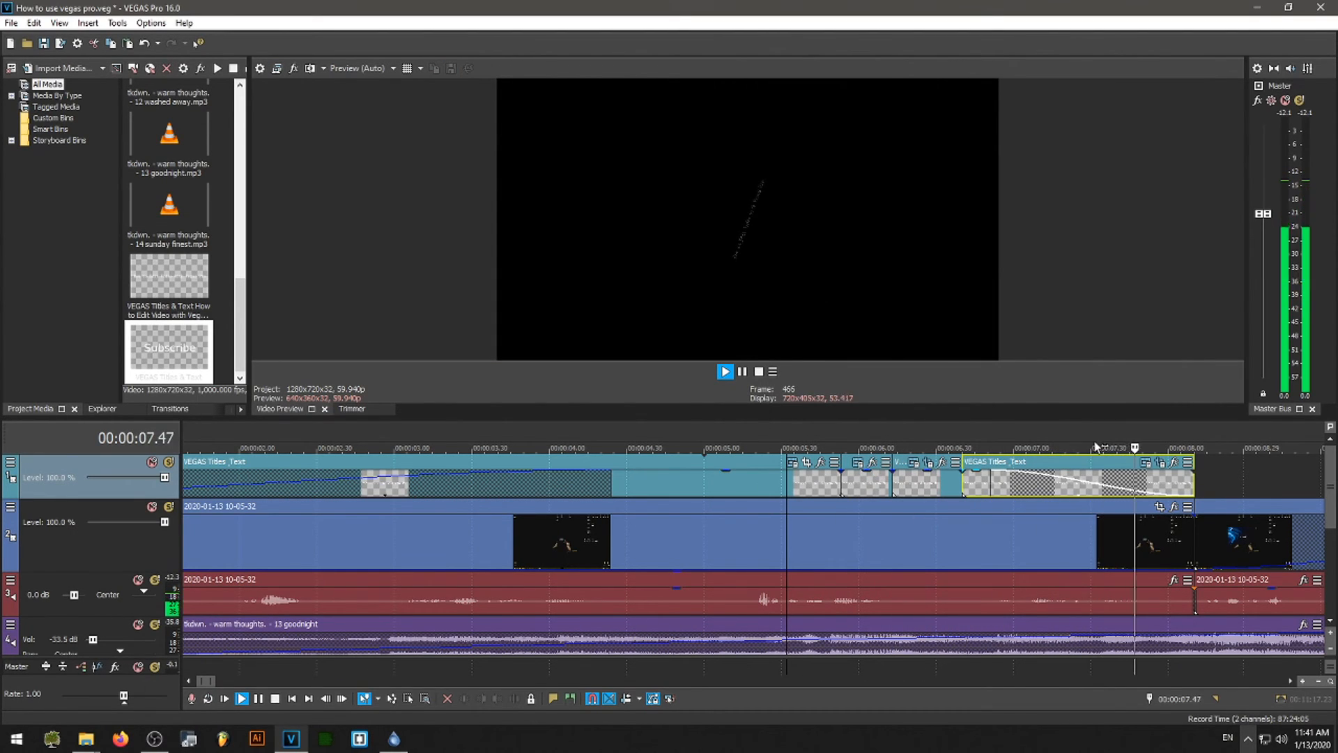
{"action": "key", "text": "space"}
{"action": "left_click", "coordinate": [1067, 446]}
{"action": "key", "text": "s"}
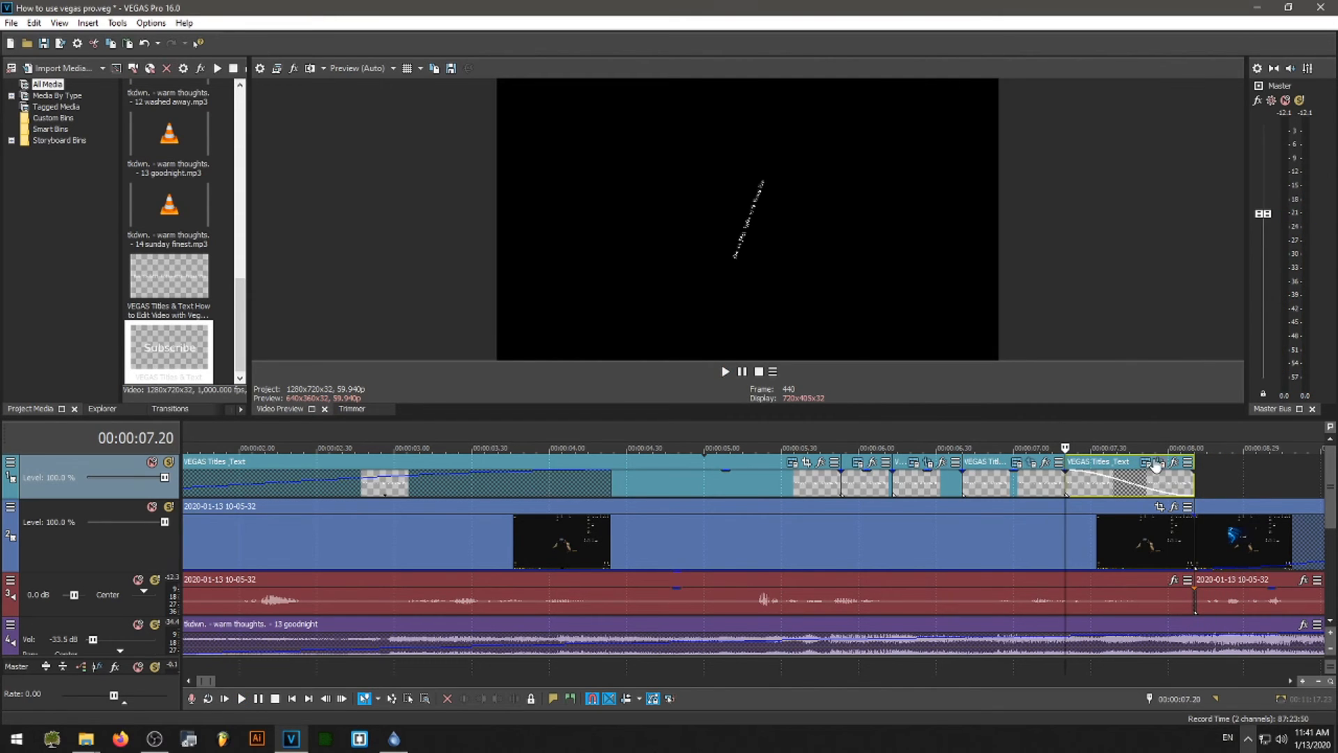
Step: Restore the last title piece's Event Pan/Crop frame to default, resize it around its centre, and play back the opening sequence
{"action": "left_click", "coordinate": [1160, 464]}
{"action": "scroll", "coordinate": [435, 370], "scroll_direction": "down", "scroll_amount": 5}
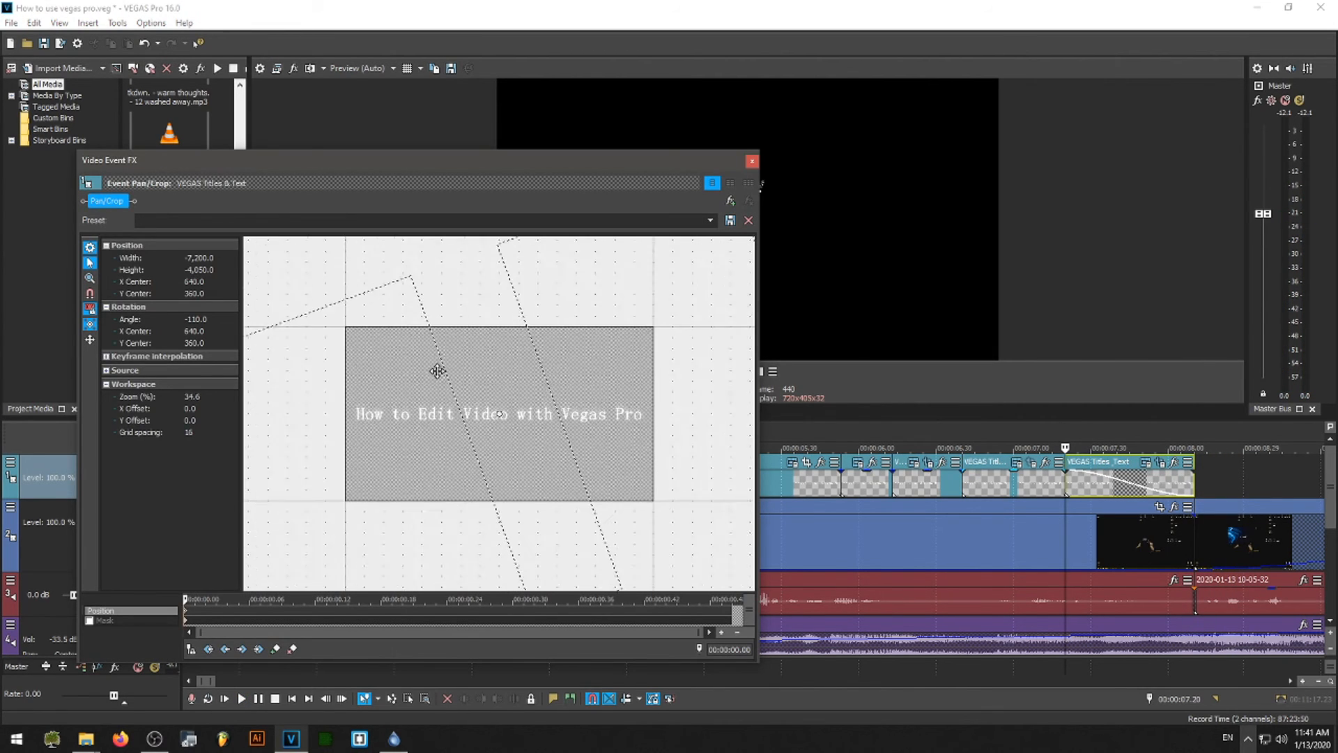
{"action": "right_click", "coordinate": [433, 370]}
{"action": "left_click", "coordinate": [467, 384]}
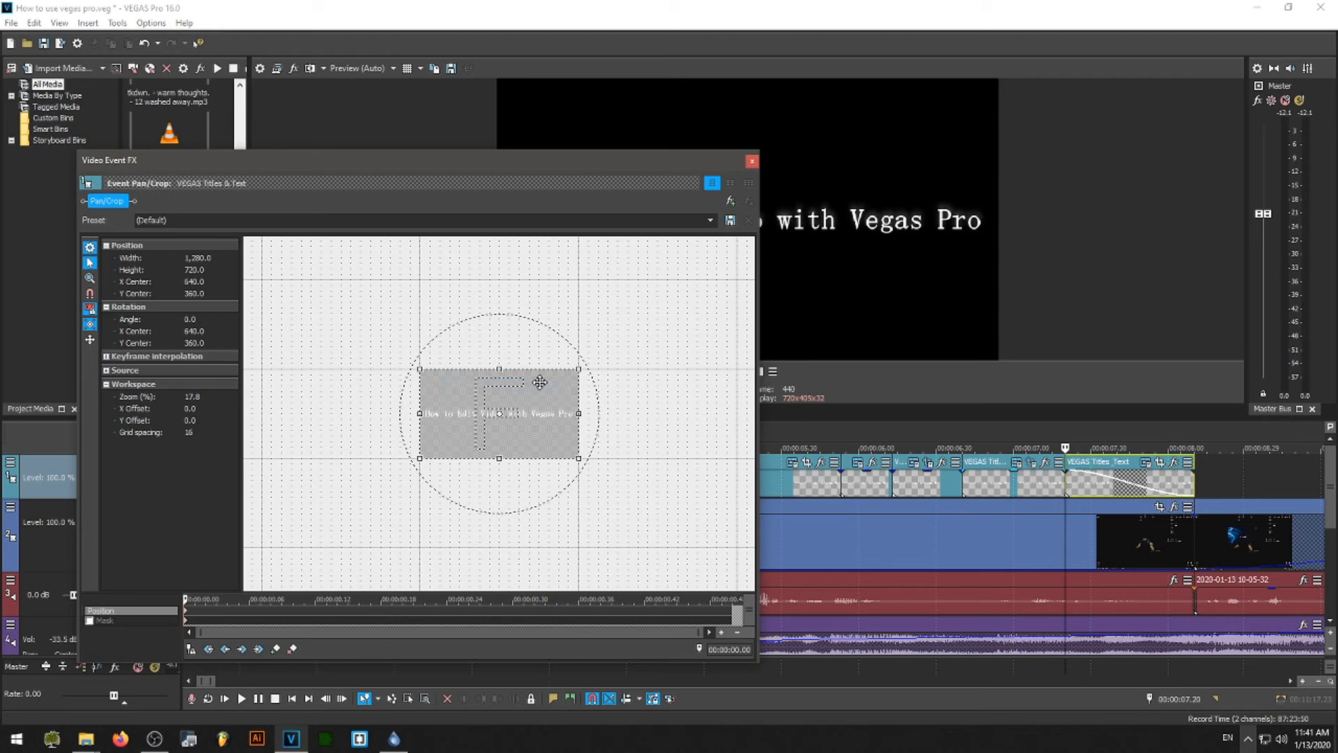
{"action": "left_click_drag", "start_coordinate": [421, 367], "coordinate": [595, 491]}
{"action": "left_click", "coordinate": [752, 161]}
{"action": "left_click", "coordinate": [724, 372]}
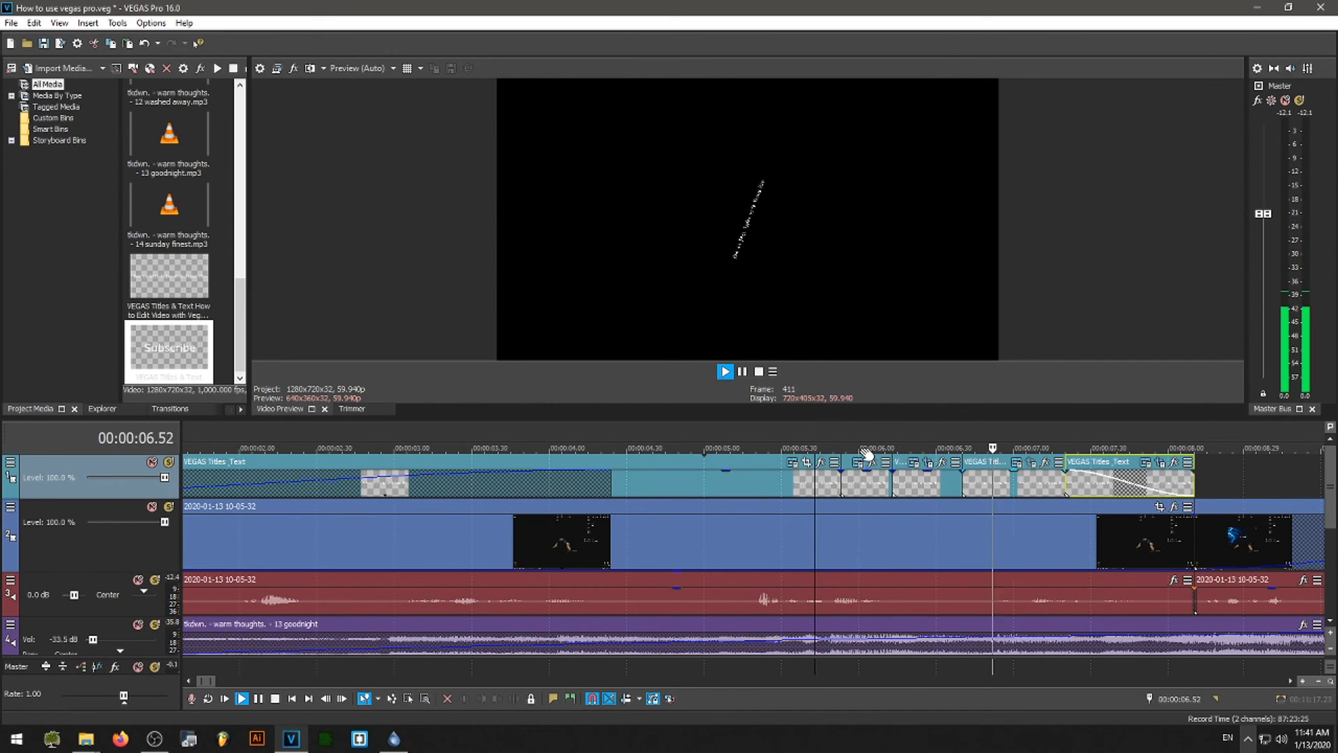
{"action": "key", "text": "space"}
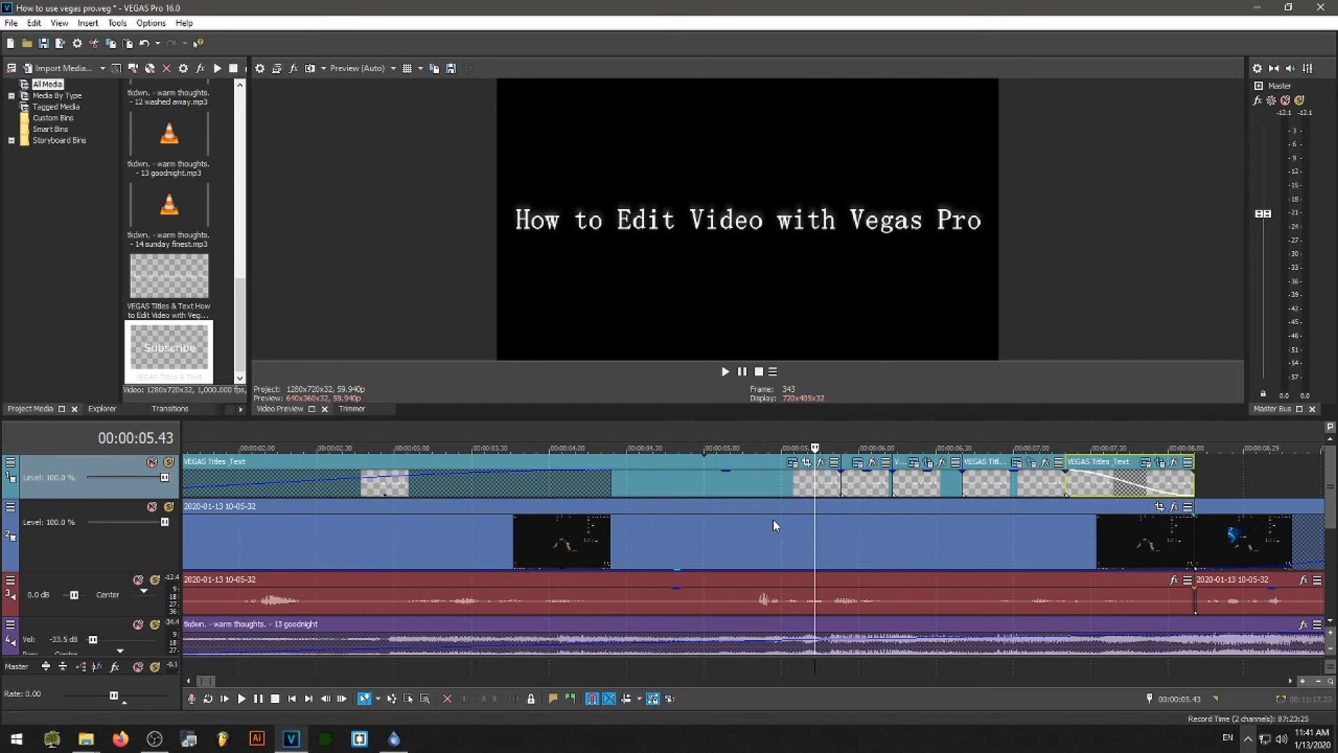
{"action": "left_click", "coordinate": [681, 445]}
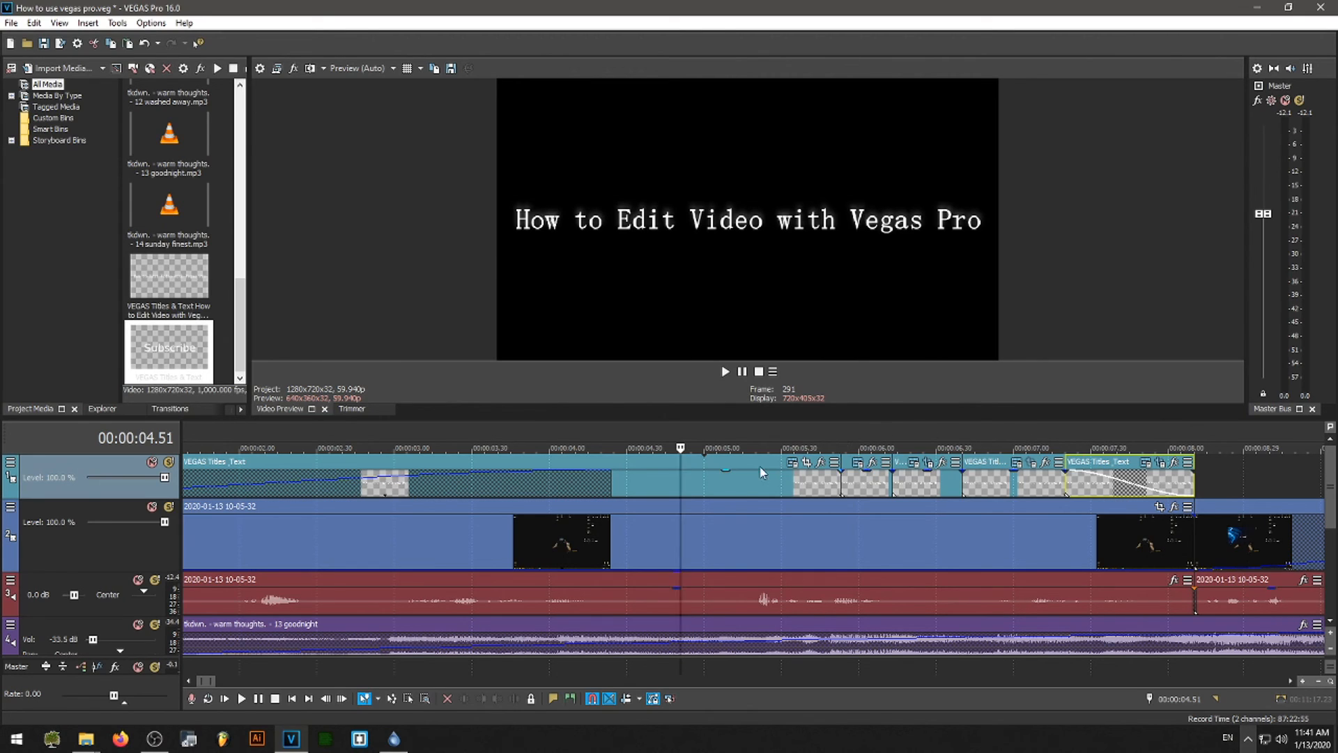
{"action": "key", "text": "space"}
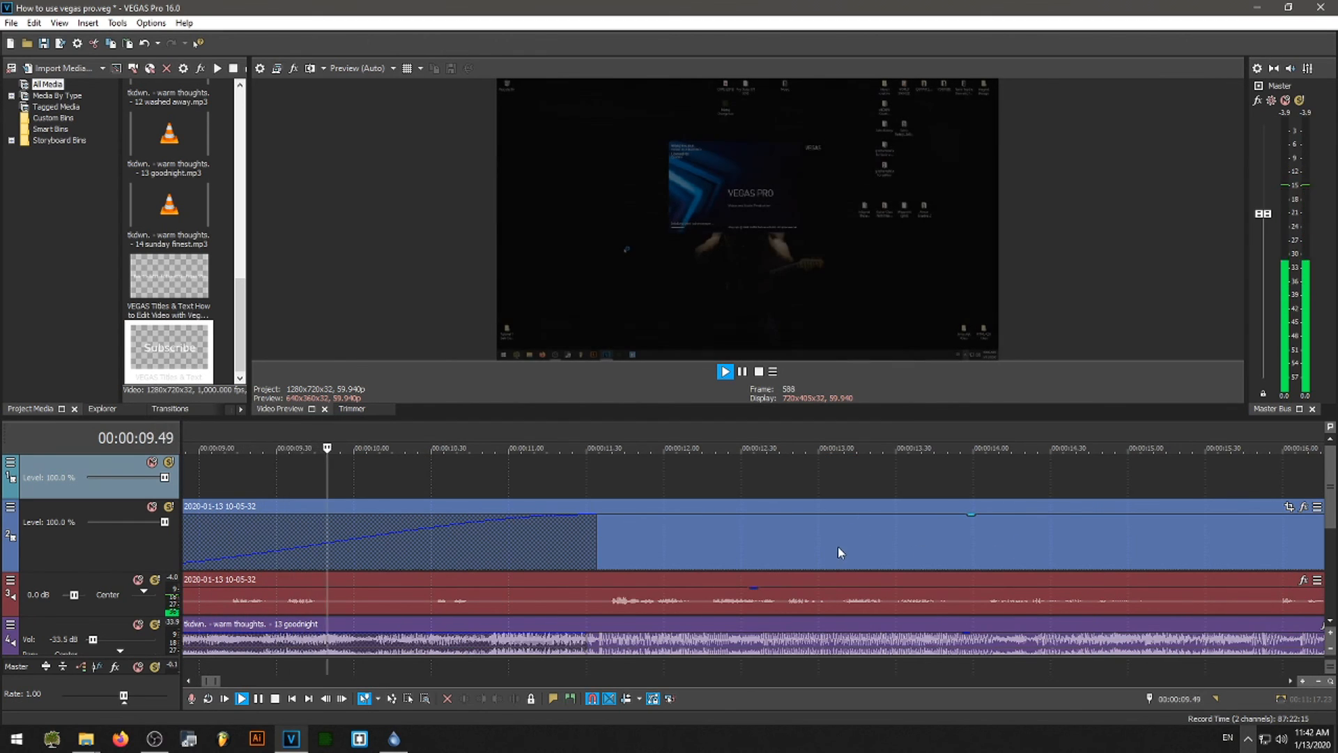
{"action": "key", "text": "space"}
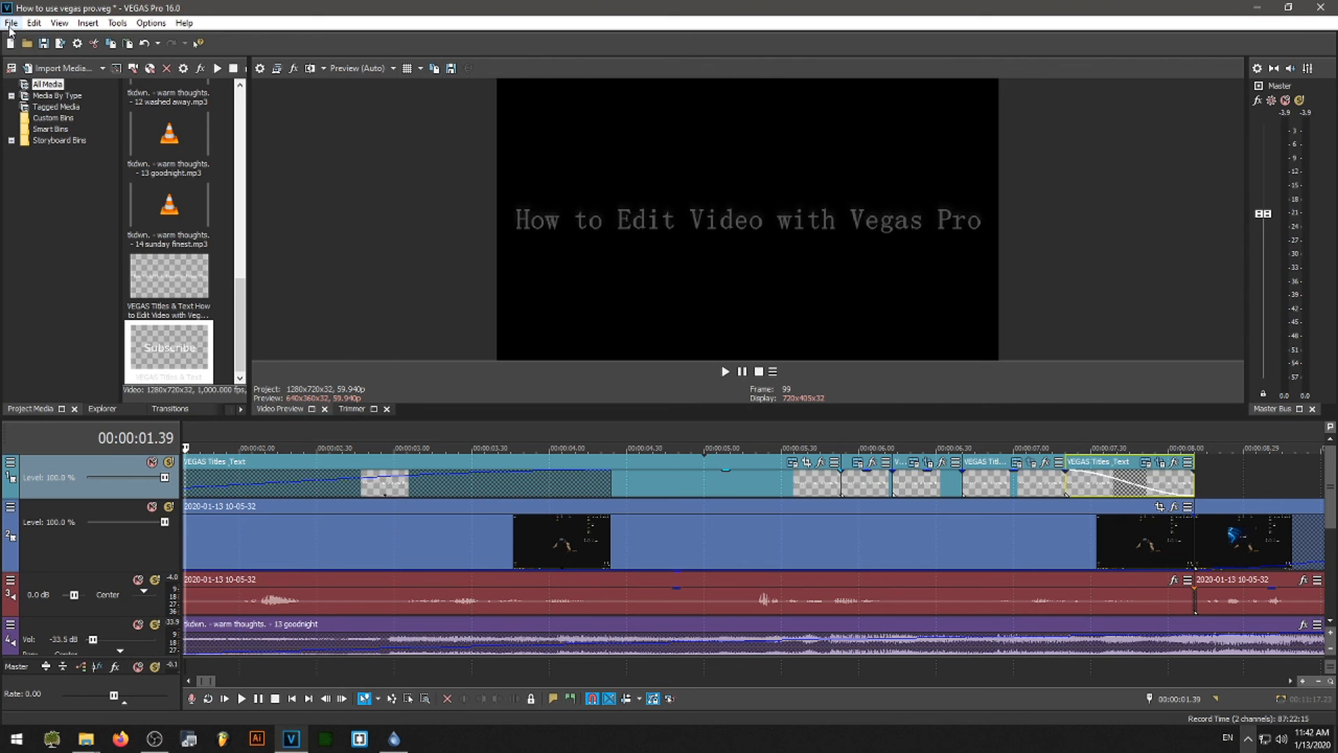
{"action": "scroll", "coordinate": [806, 560], "scroll_direction": "down", "scroll_amount": 10}
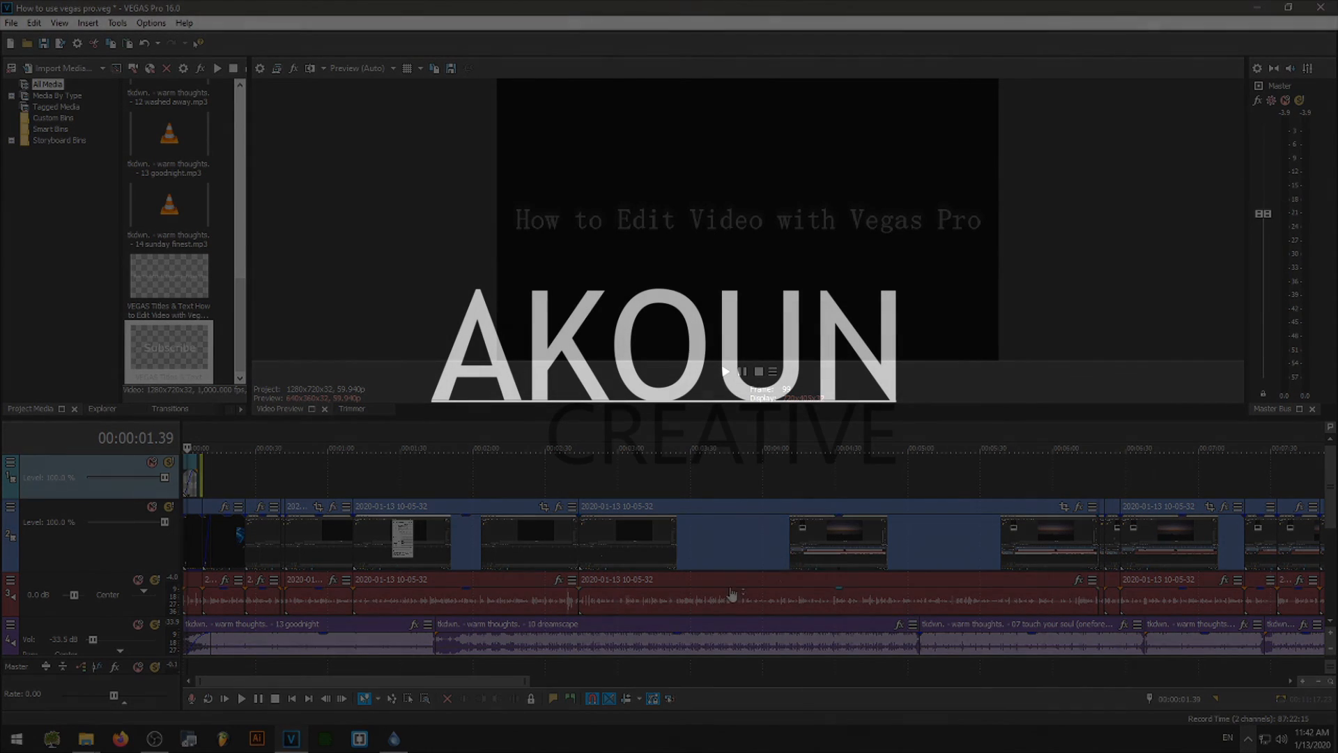
{"action": "left_click", "coordinate": [155, 738]}
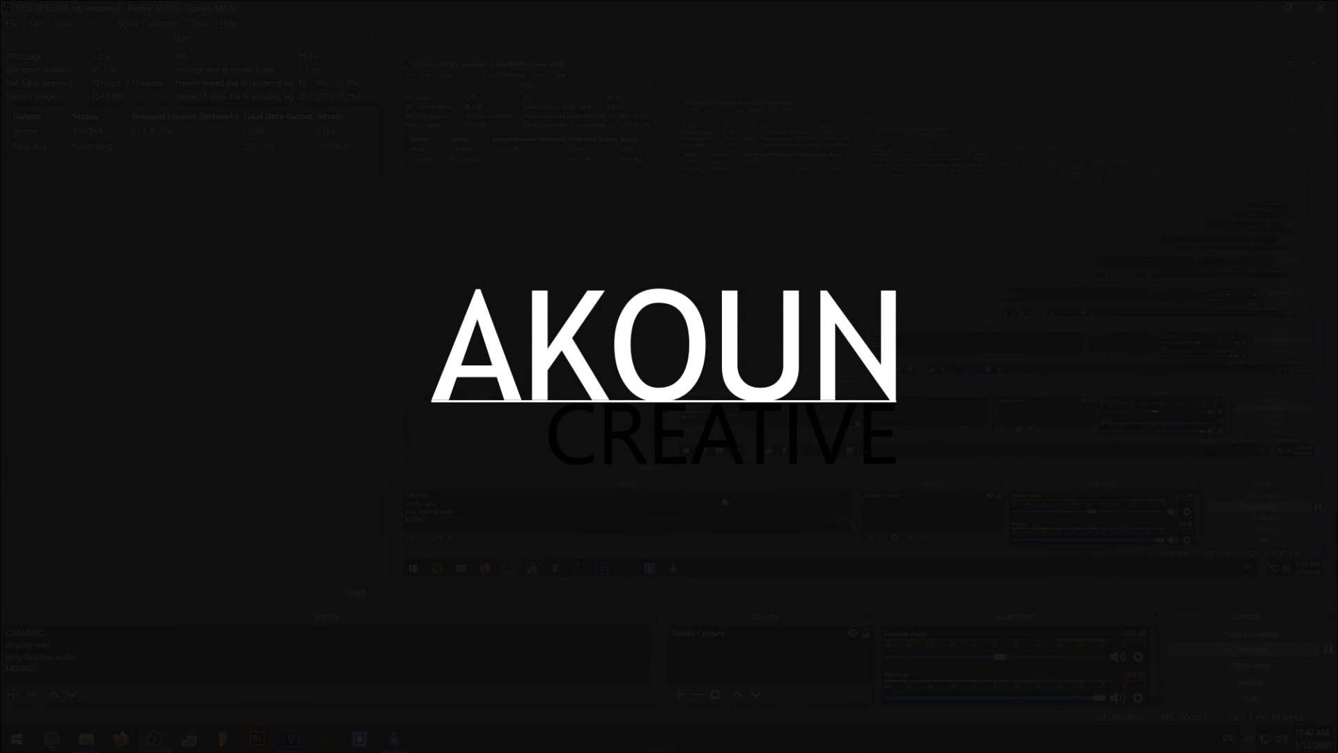